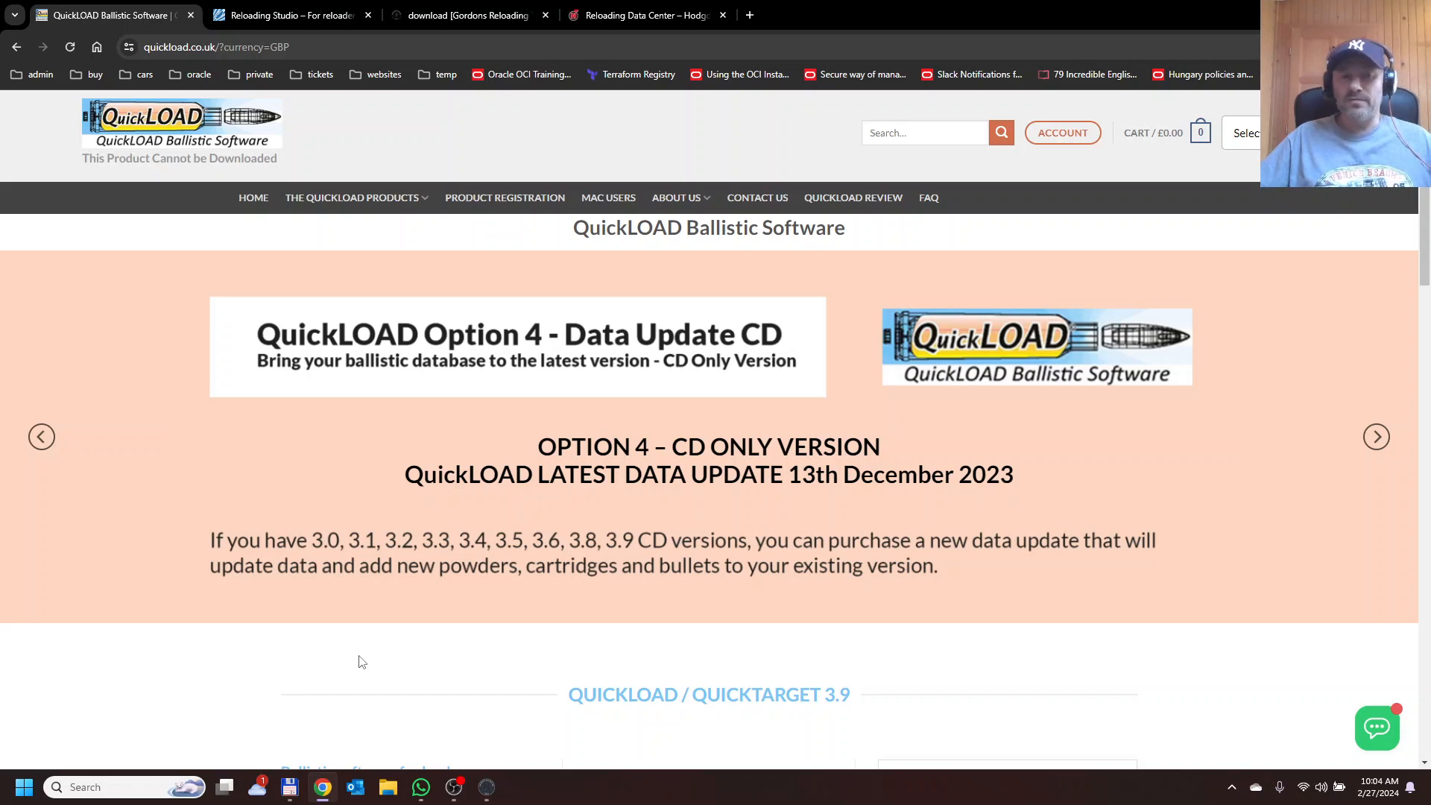
Browse the Reloading Studio site and the Gordons Reloading Tool download page in the browser.
{"action": "left_click", "coordinate": [306, 16]}
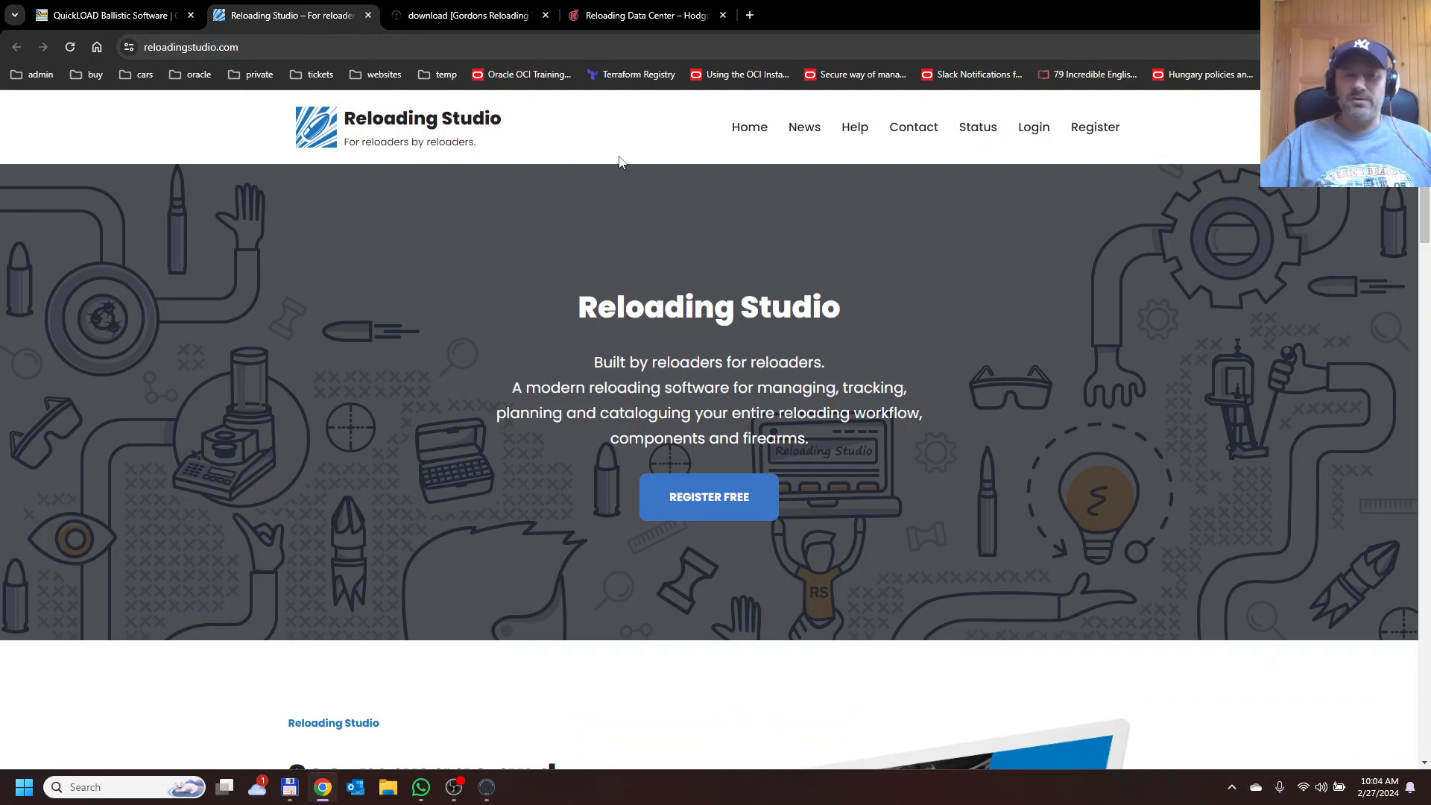
{"action": "left_click", "coordinate": [469, 18]}
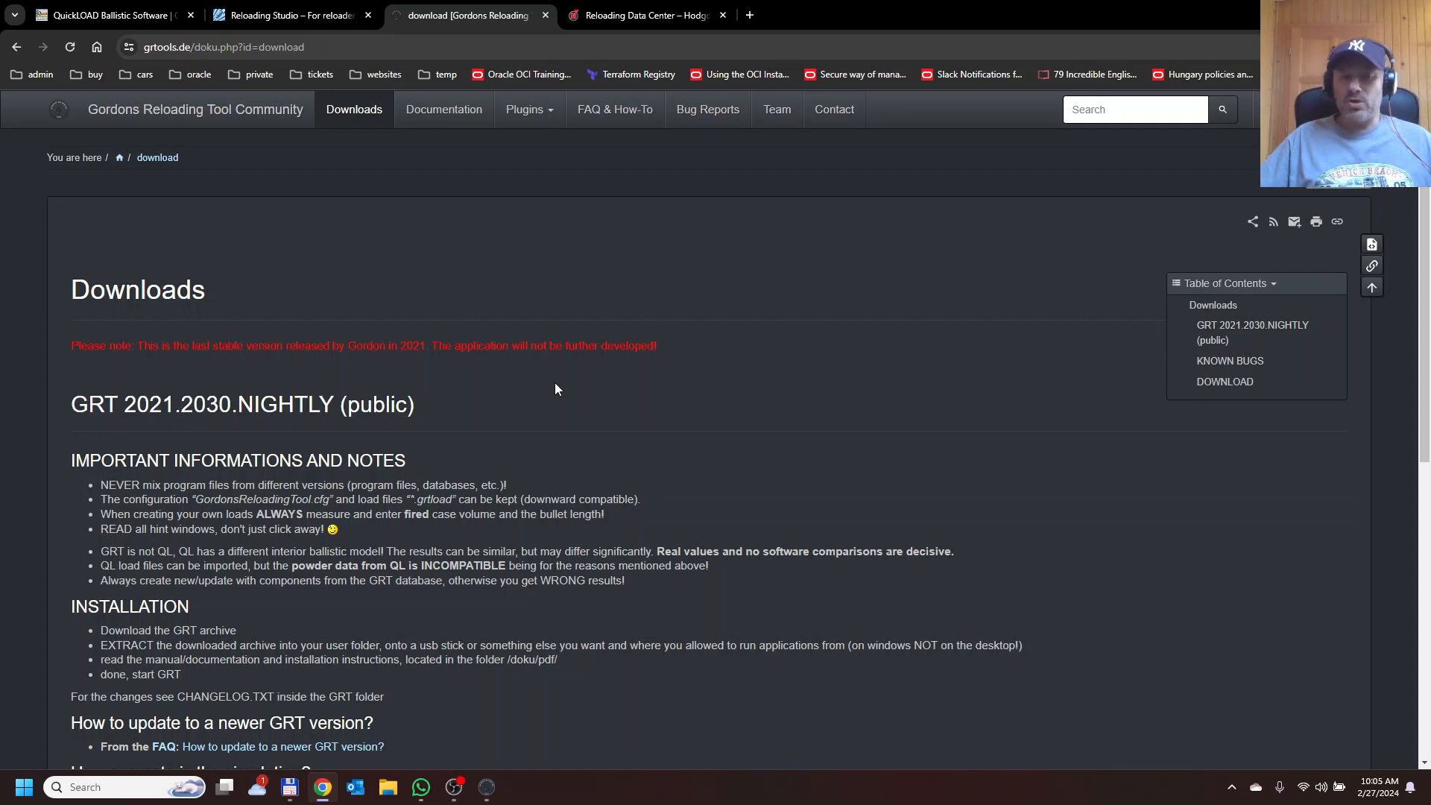
{"action": "scroll", "coordinate": [555, 388], "scroll_direction": "down", "scroll_amount": 7}
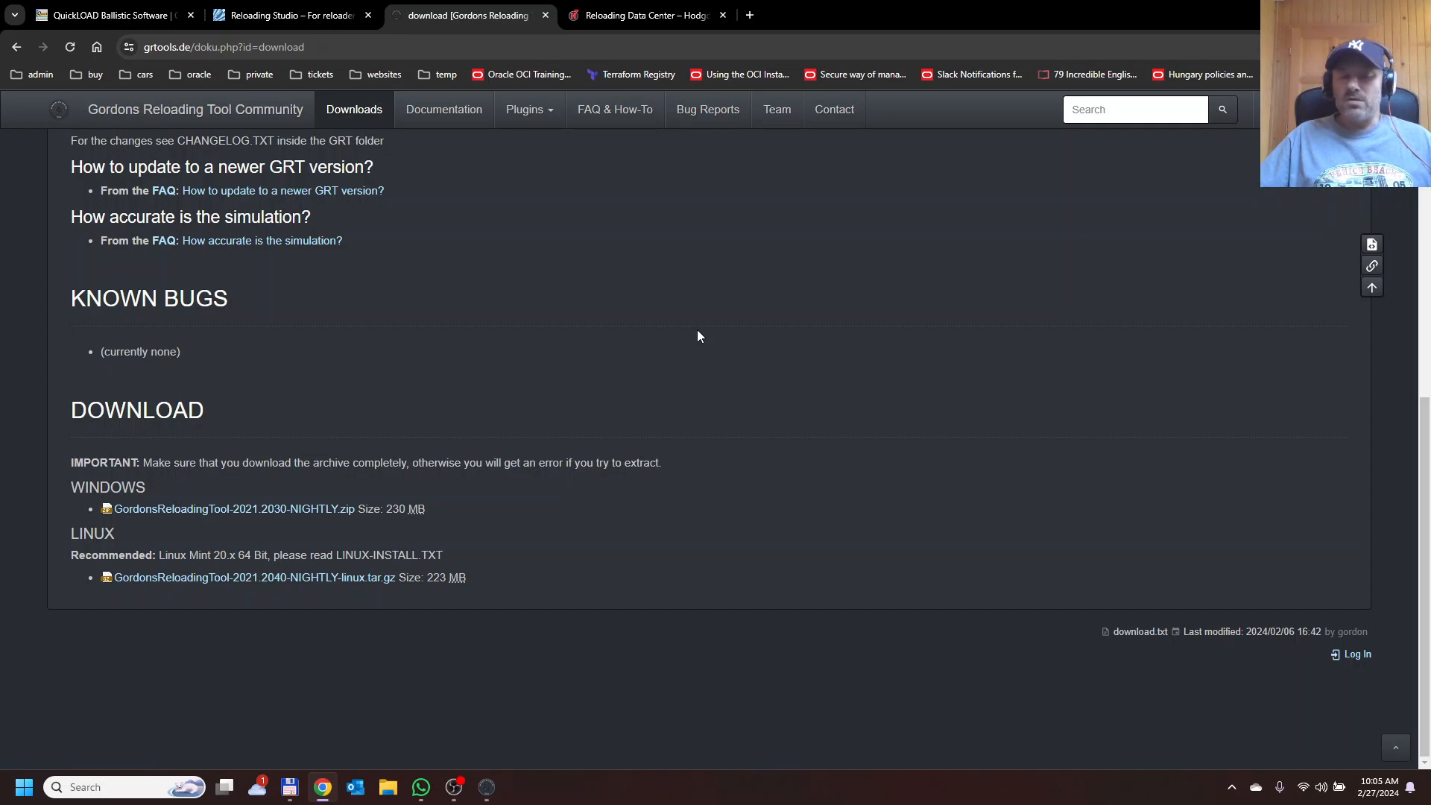
Switch to Gordons Reloading Tool and load the 6.5 Creedmoor caliber from the caliber database, accepting all values and the stored case volume.
{"action": "mouse_move", "coordinate": [483, 788]}
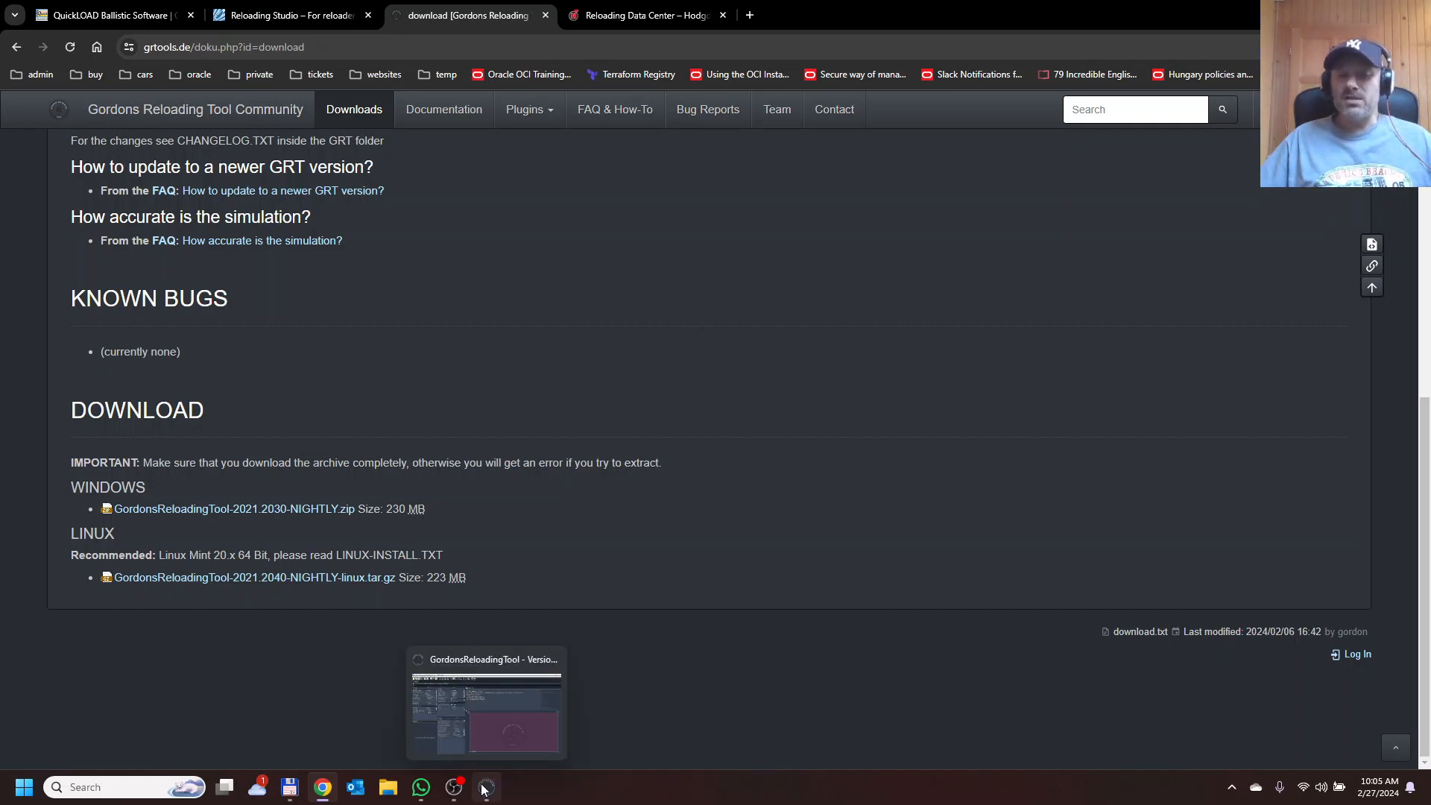
{"action": "left_click", "coordinate": [483, 788]}
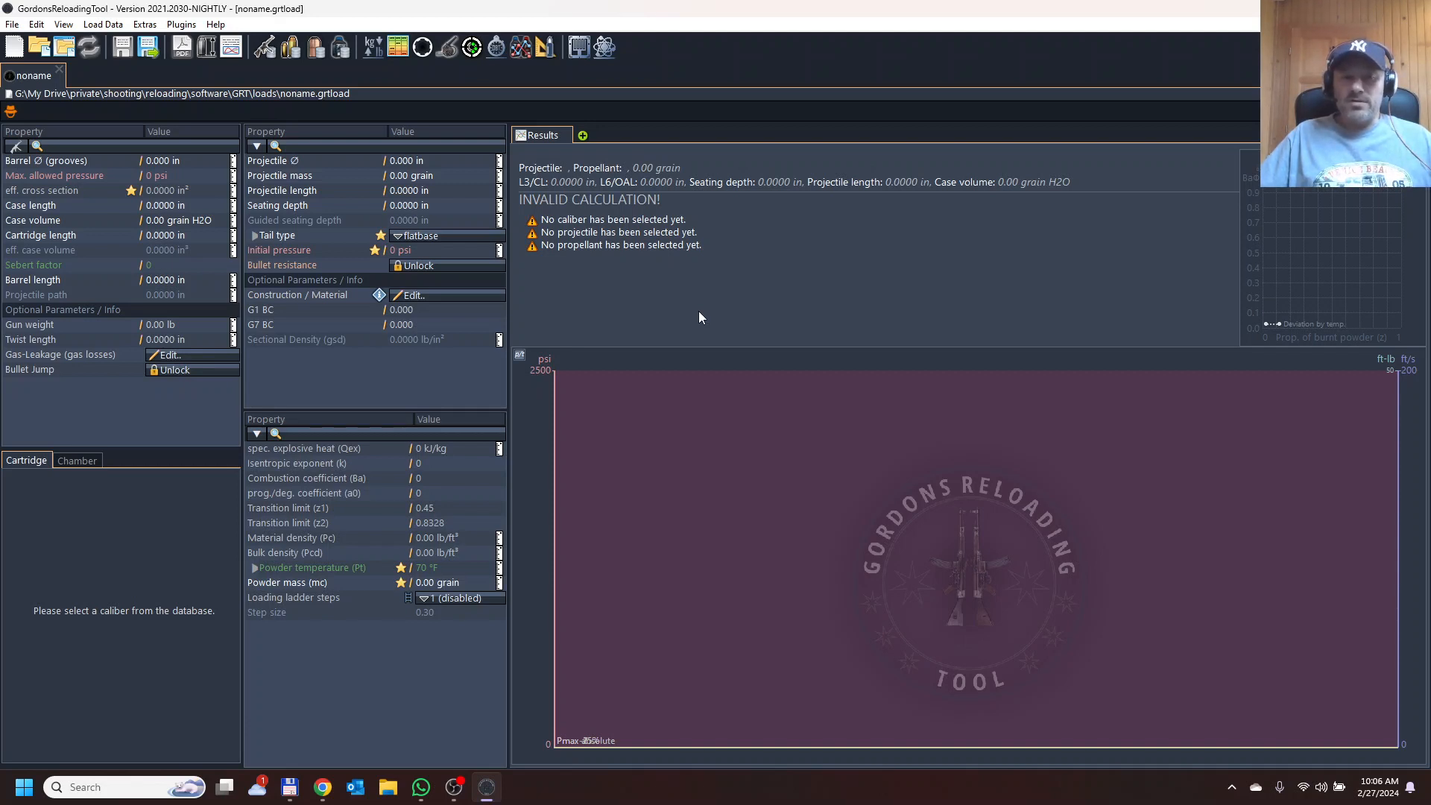
{"action": "left_click", "coordinate": [78, 149]}
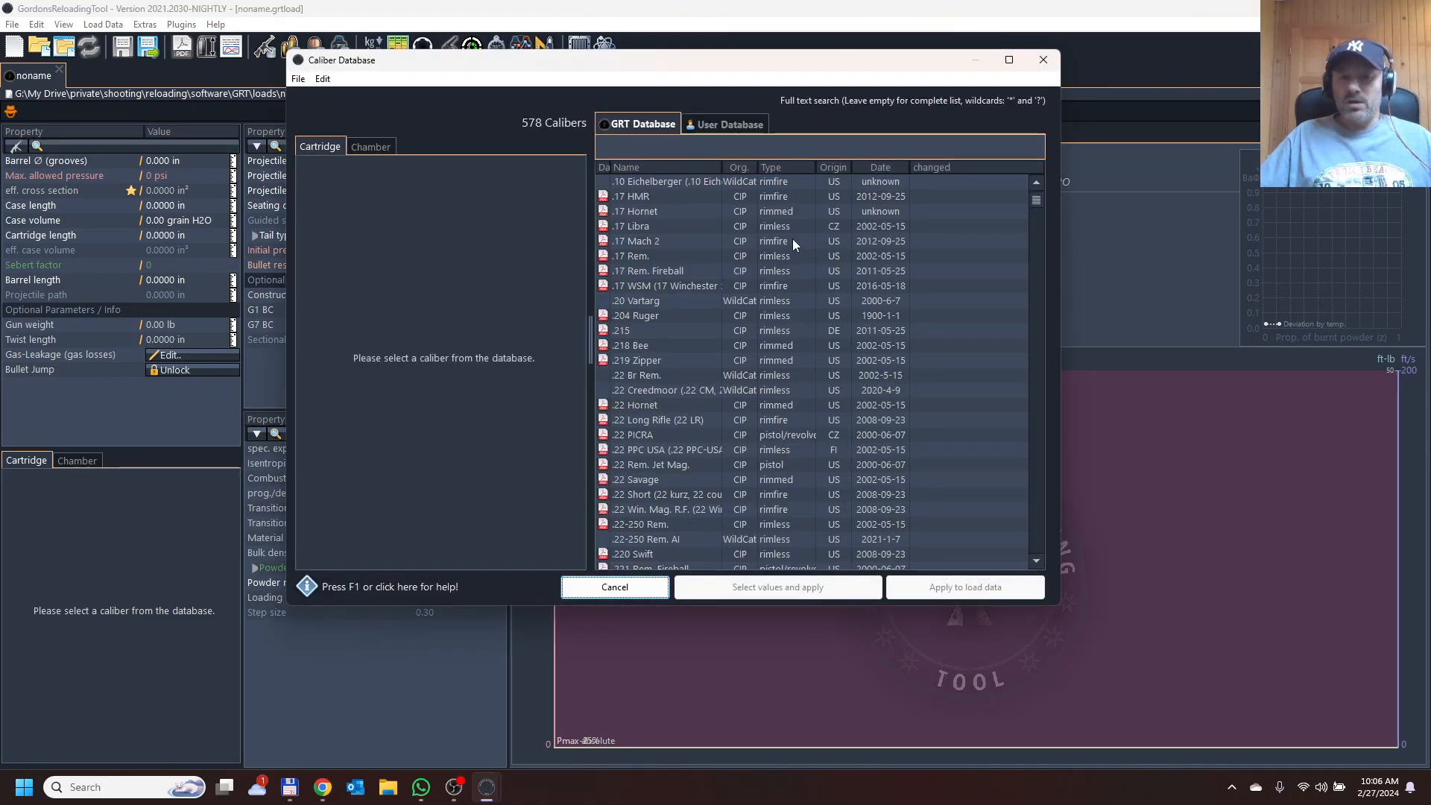
{"action": "left_click_drag", "start_coordinate": [1037, 203], "coordinate": [1048, 165]}
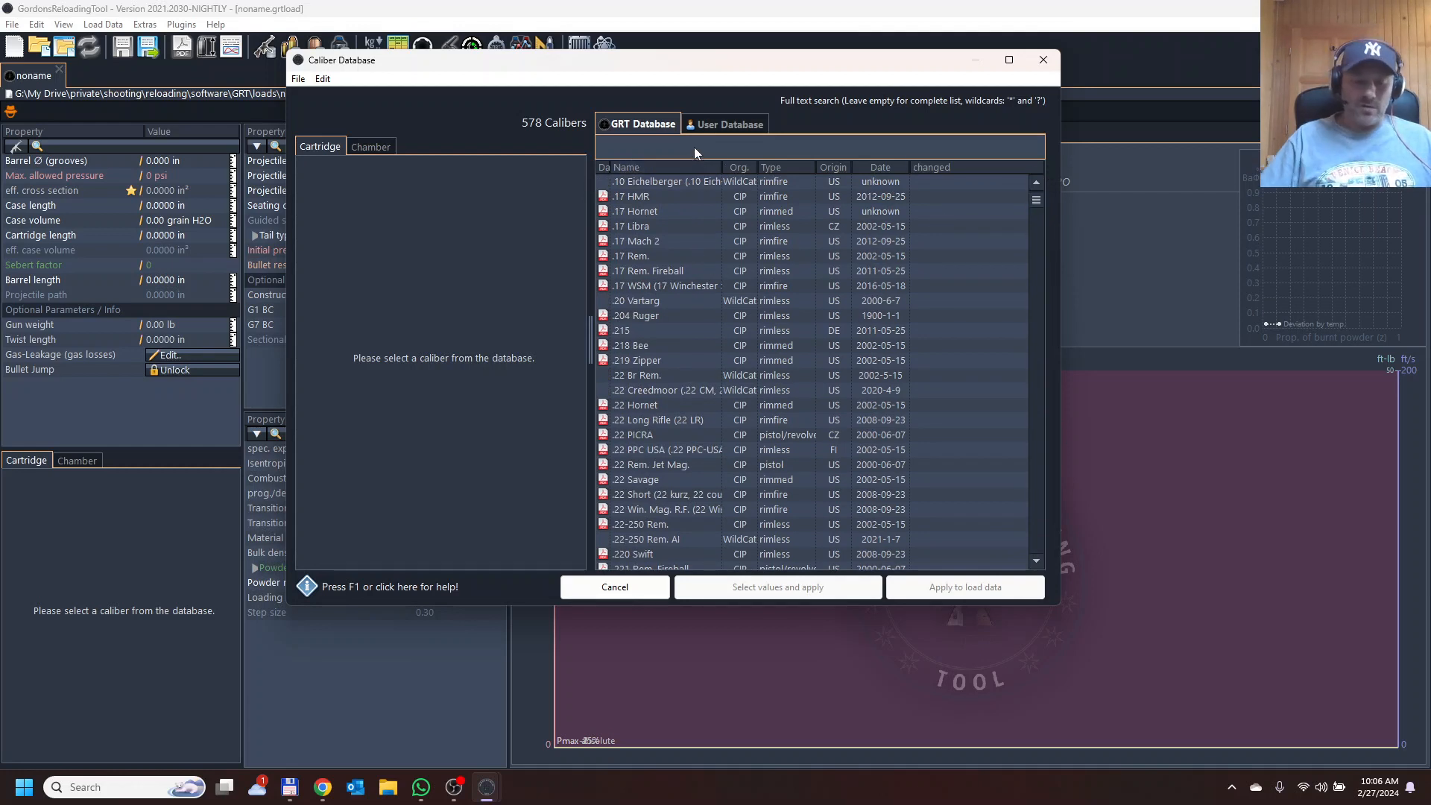
{"action": "type", "text": "creed"}
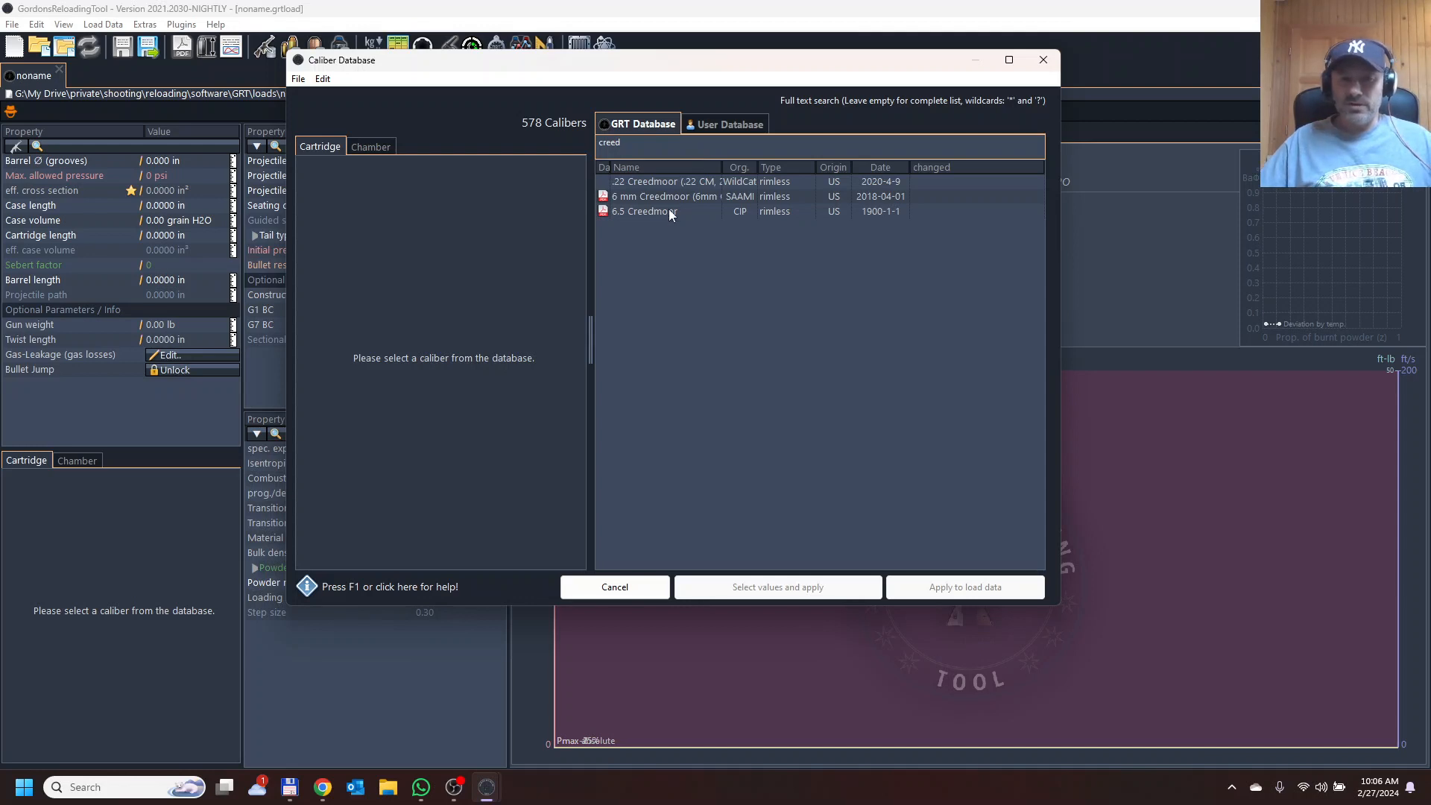
{"action": "left_click", "coordinate": [646, 213]}
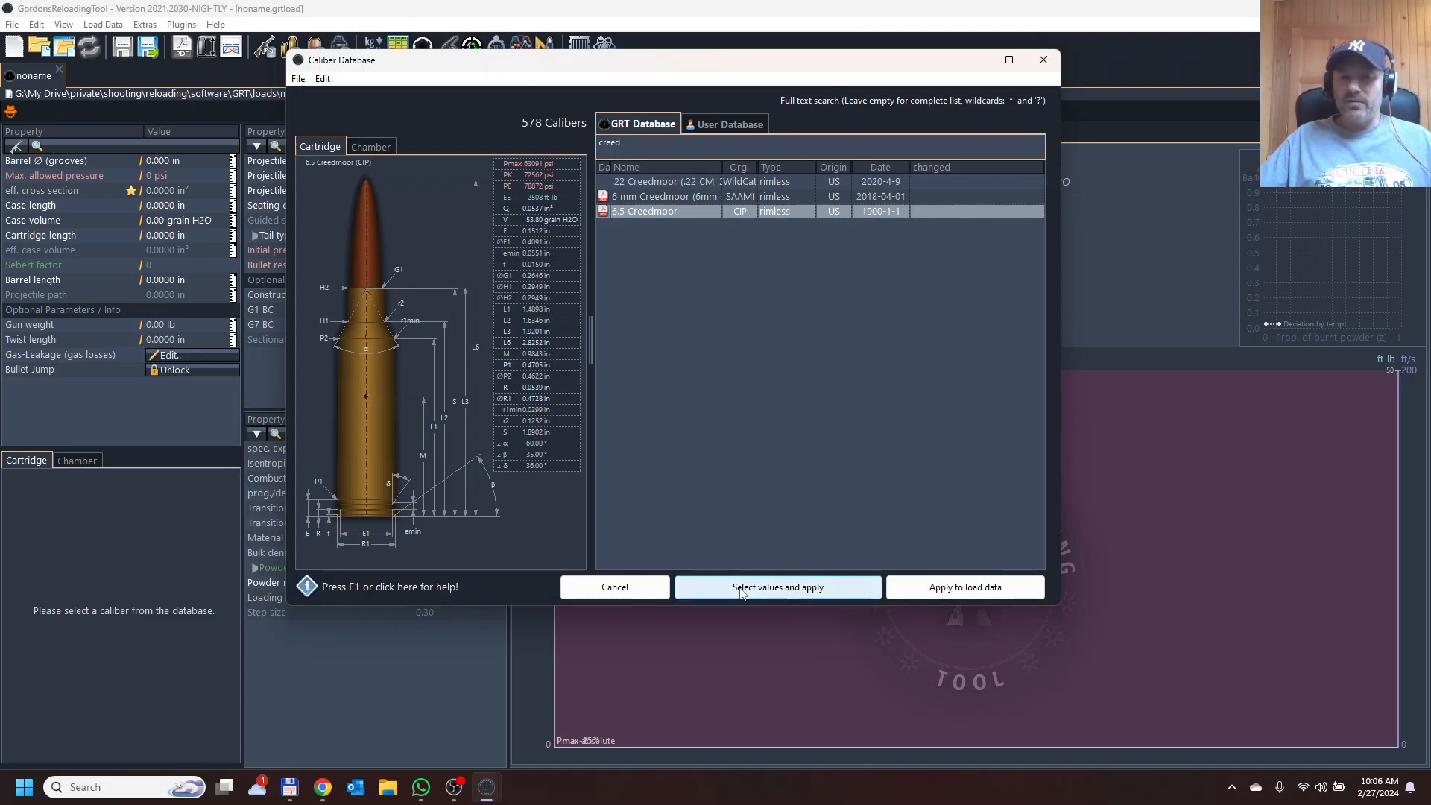
{"action": "left_click", "coordinate": [779, 589]}
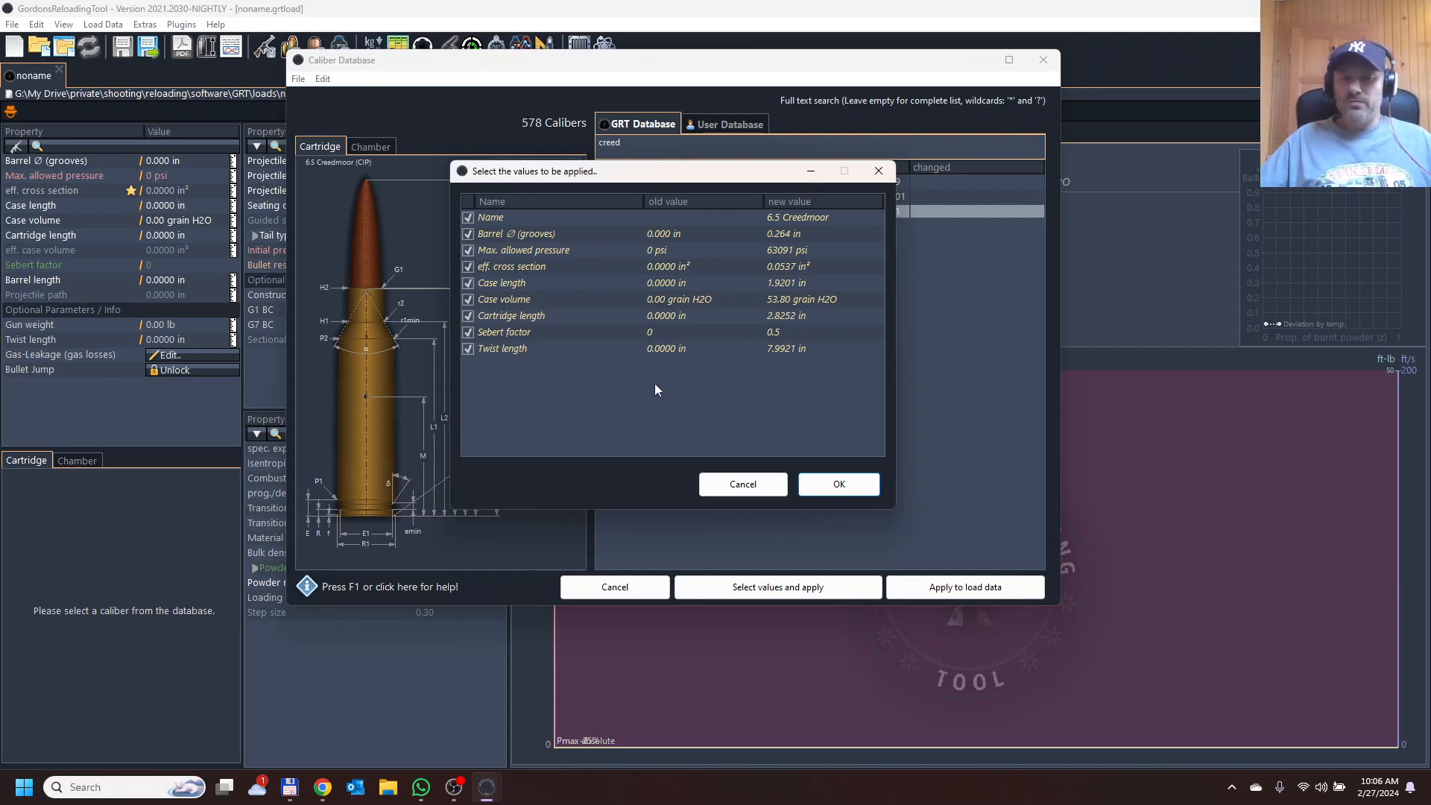
{"action": "left_click", "coordinate": [838, 484]}
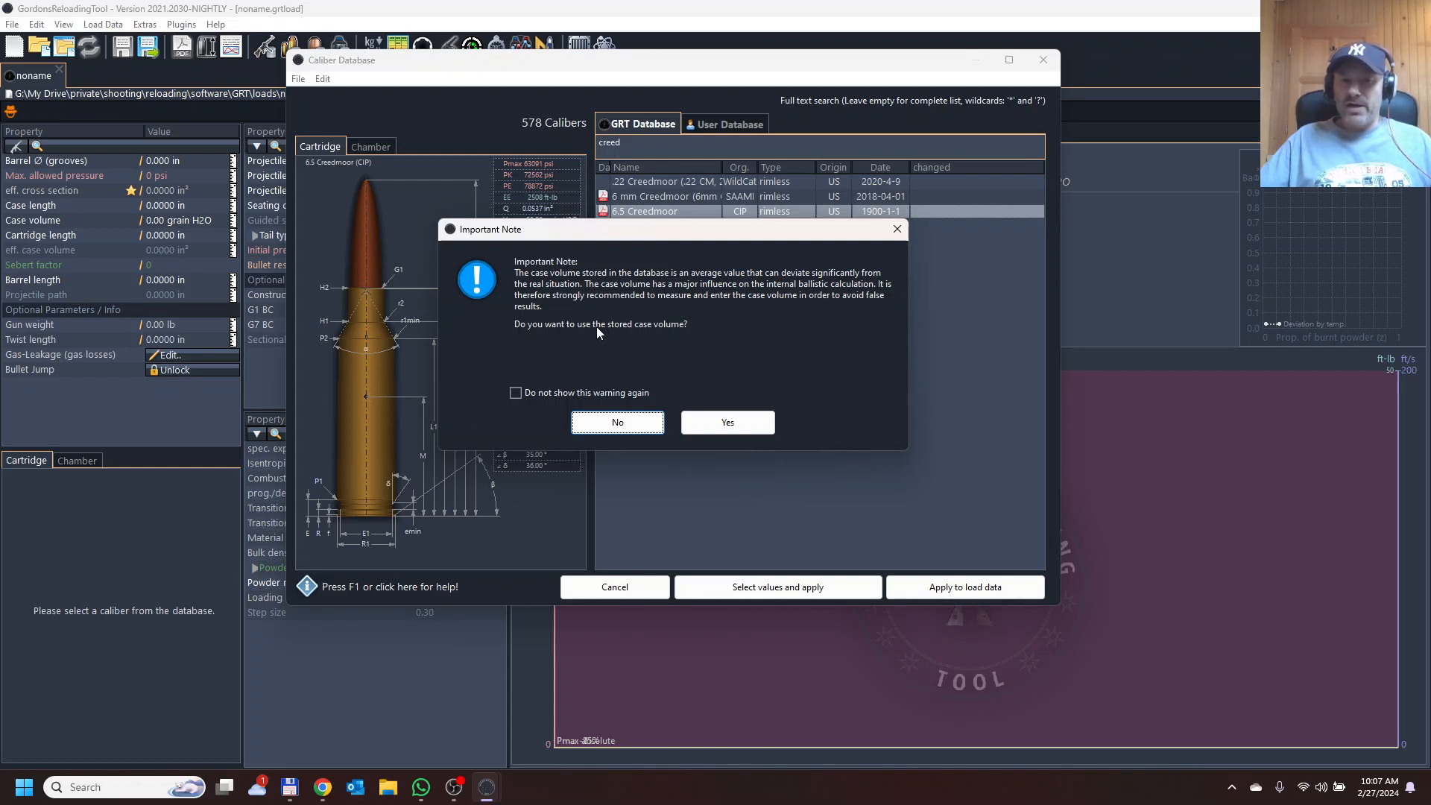
{"action": "left_click", "coordinate": [719, 423]}
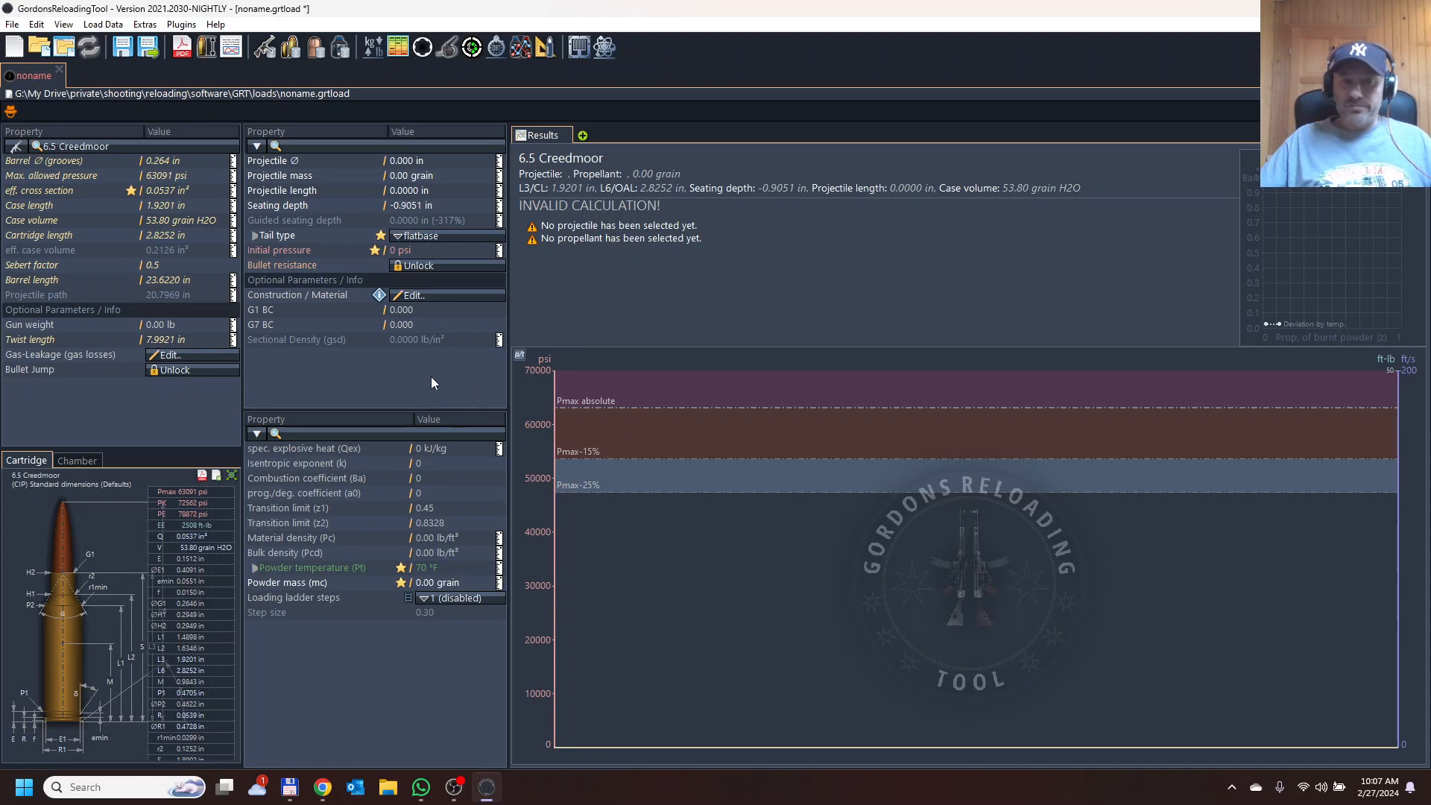
Apply the Hornady ELD-X 2635 .264 143 grain projectile from the projectile database, using the stored projectile length.
{"action": "left_click", "coordinate": [327, 146]}
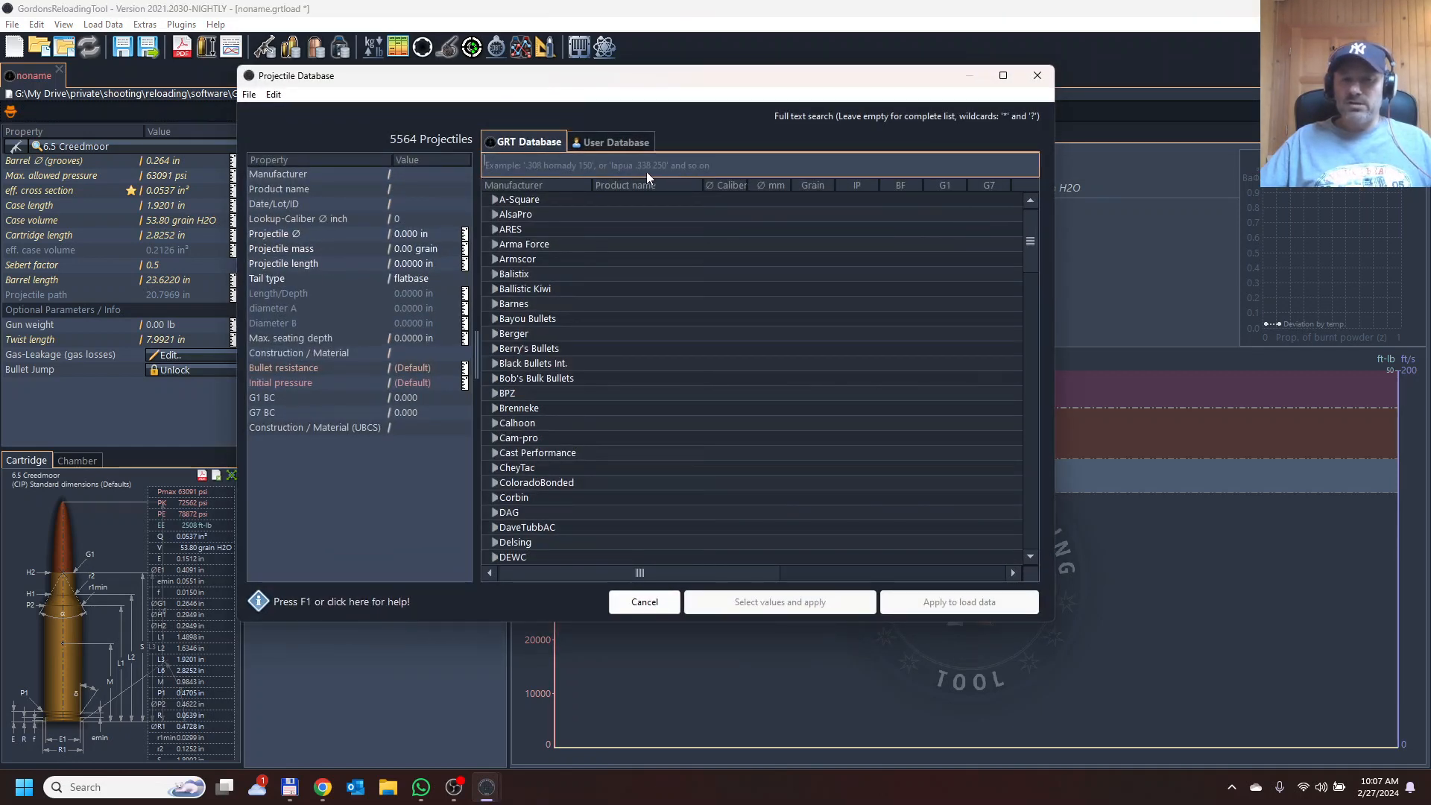
{"action": "left_click", "coordinate": [614, 164]}
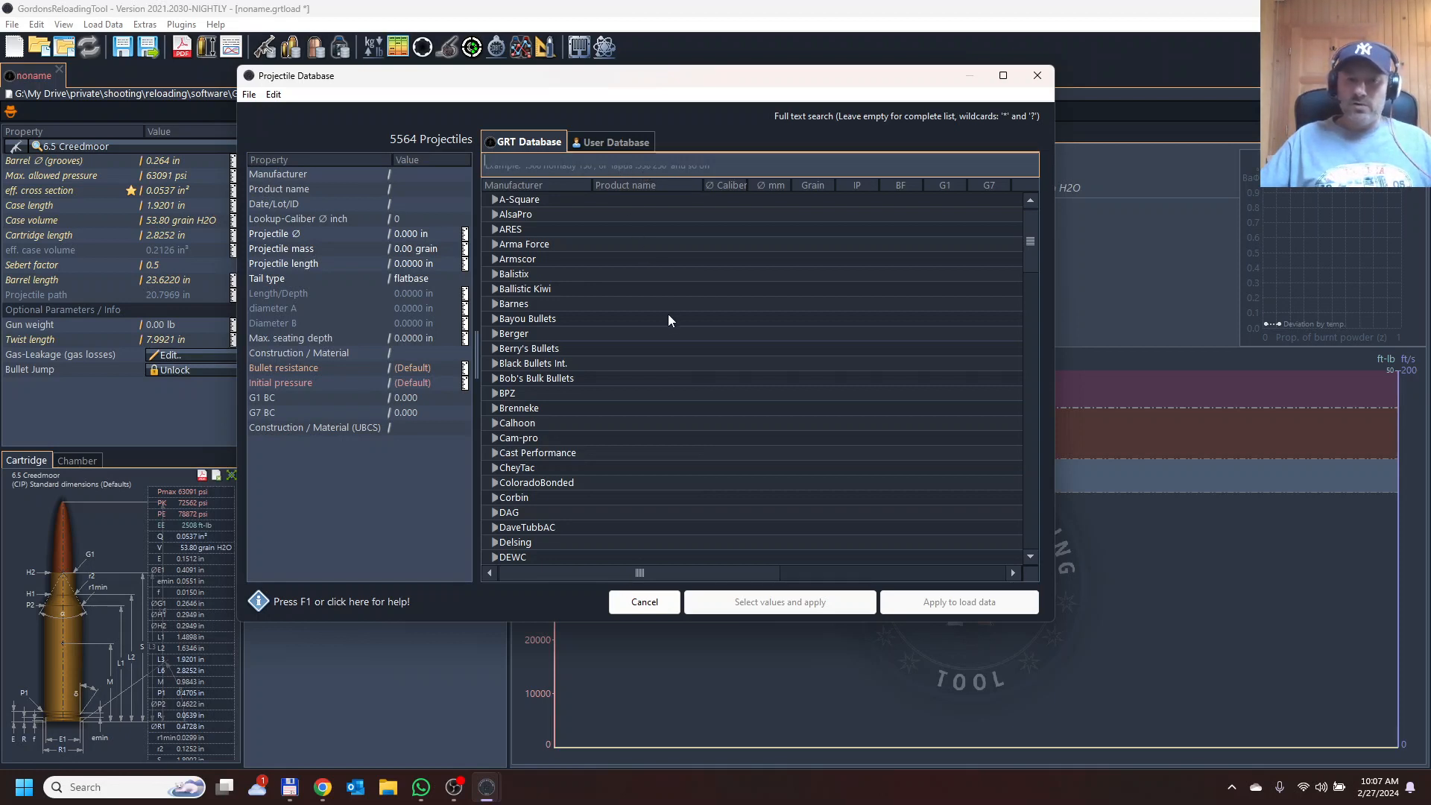
{"action": "scroll", "coordinate": [670, 328], "scroll_direction": "down", "scroll_amount": 7}
{"action": "scroll", "coordinate": [671, 334], "scroll_direction": "down", "scroll_amount": 6}
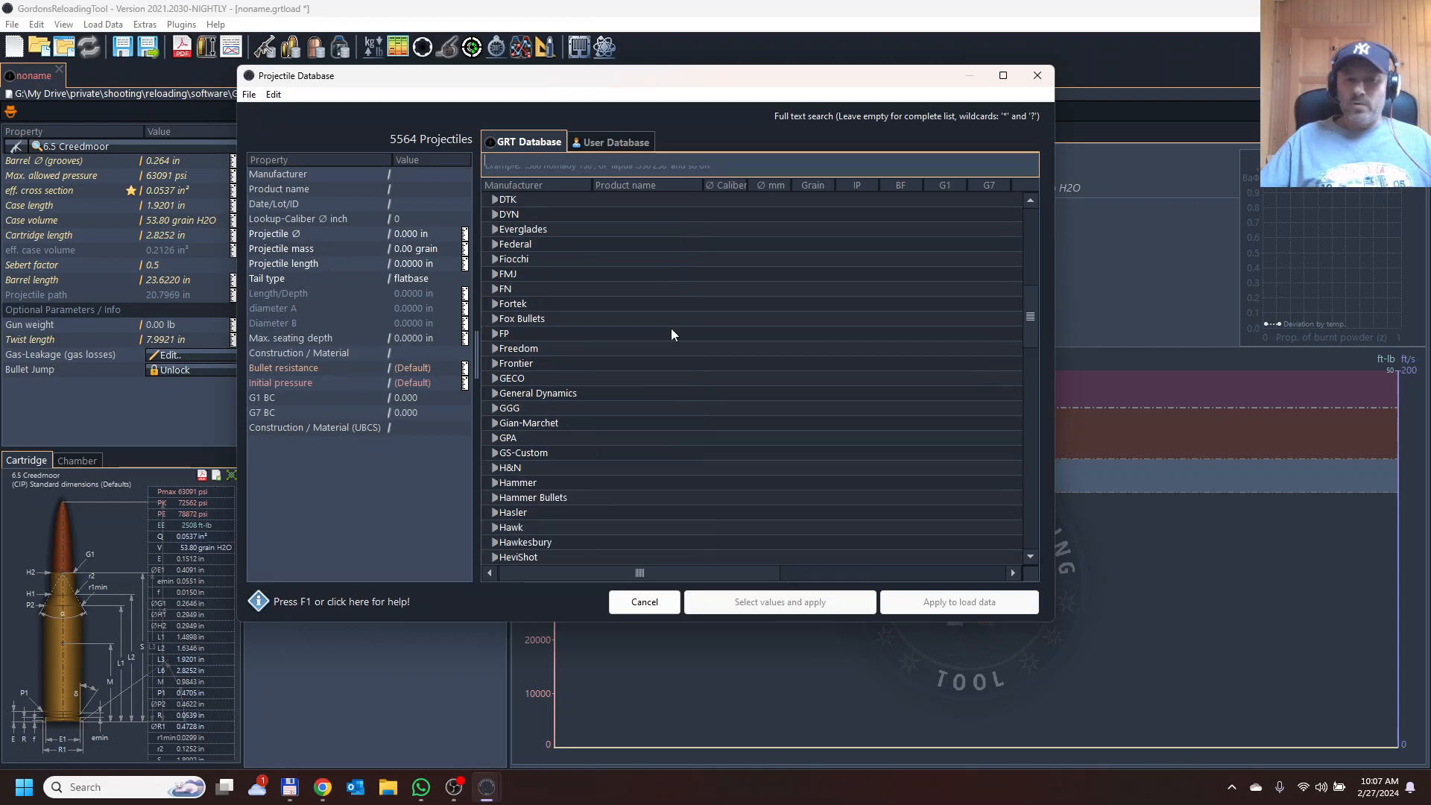
{"action": "scroll", "coordinate": [671, 330], "scroll_direction": "down", "scroll_amount": 2}
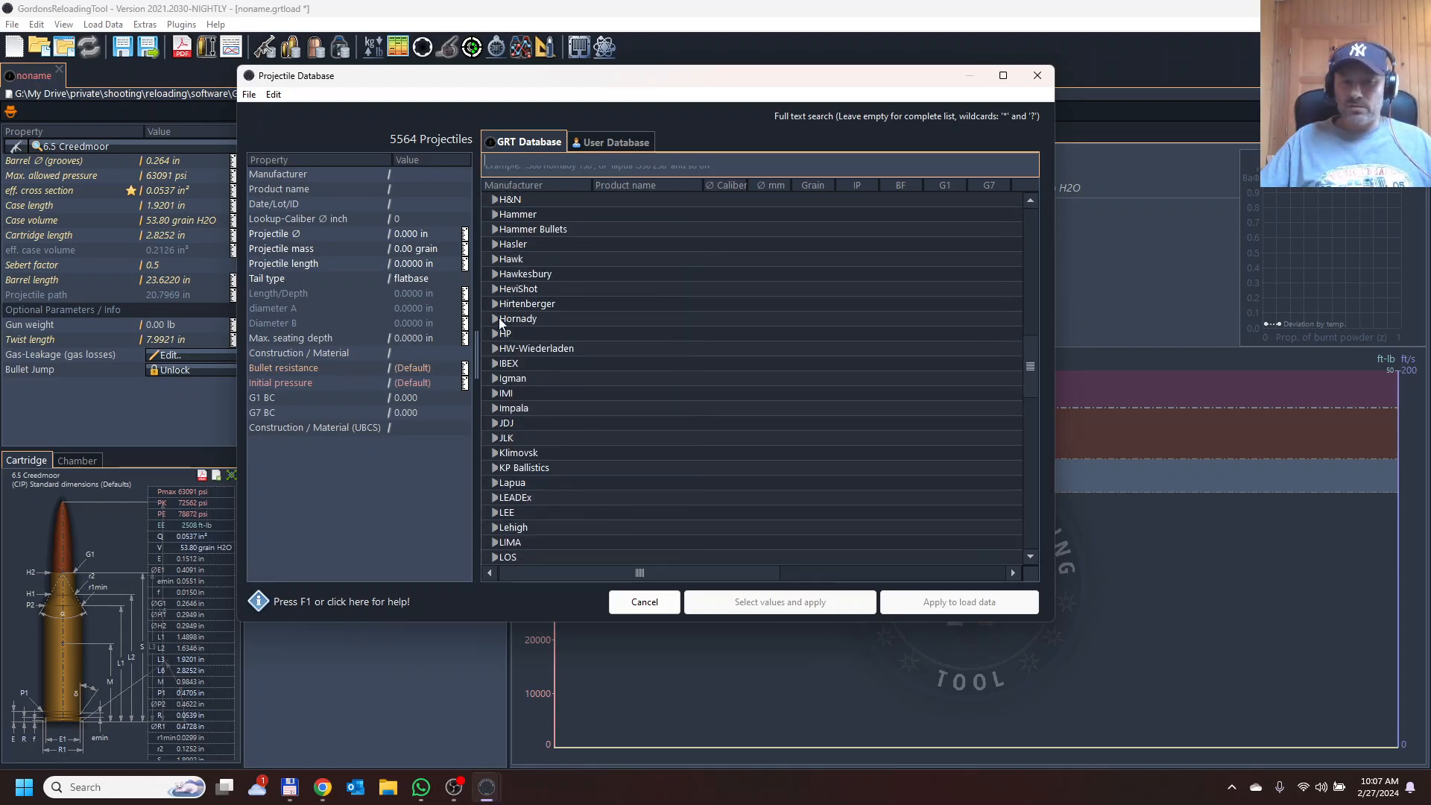
{"action": "left_click", "coordinate": [497, 319]}
{"action": "scroll", "coordinate": [761, 338], "scroll_direction": "down", "scroll_amount": 3}
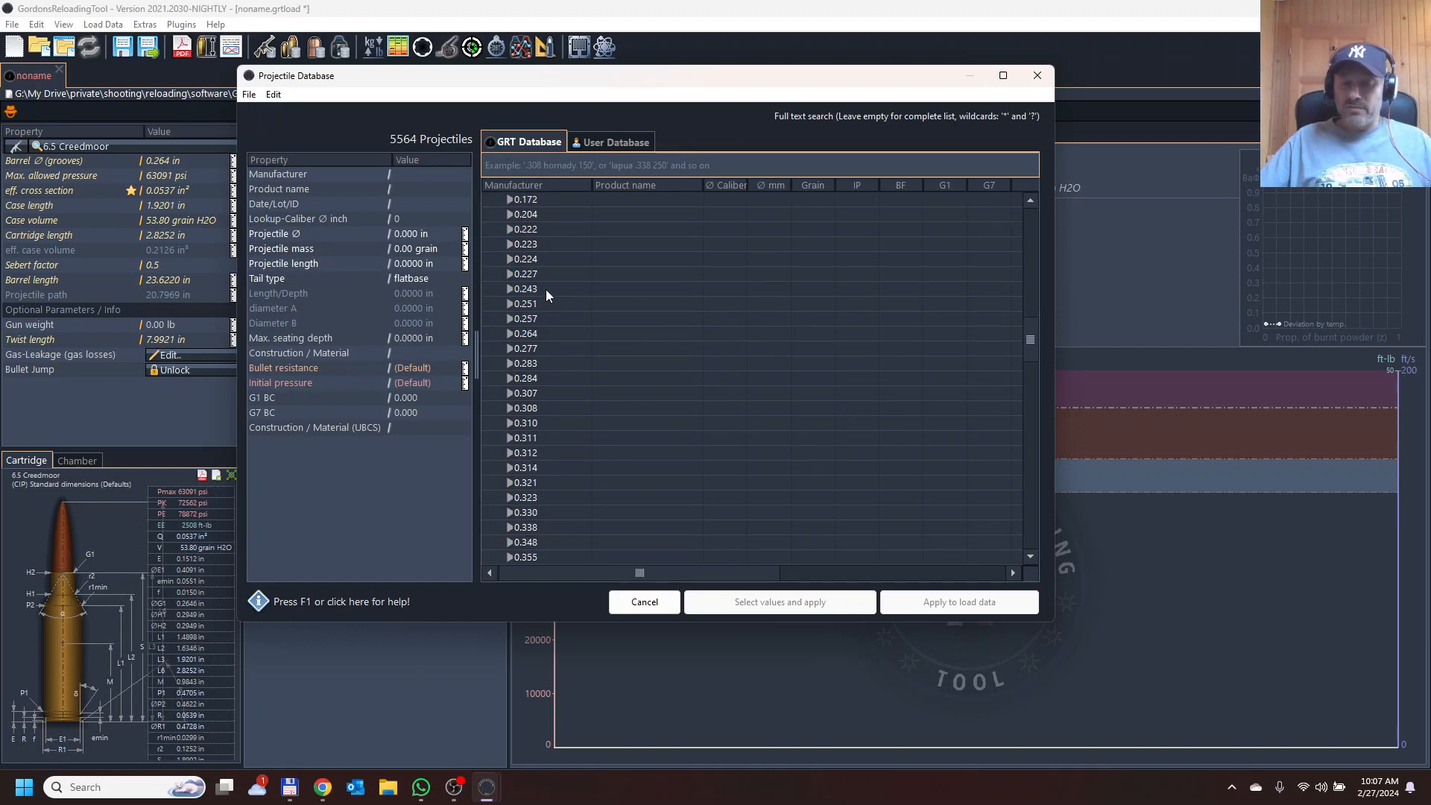
{"action": "left_click", "coordinate": [512, 335]}
{"action": "scroll", "coordinate": [683, 378], "scroll_direction": "down", "scroll_amount": 3}
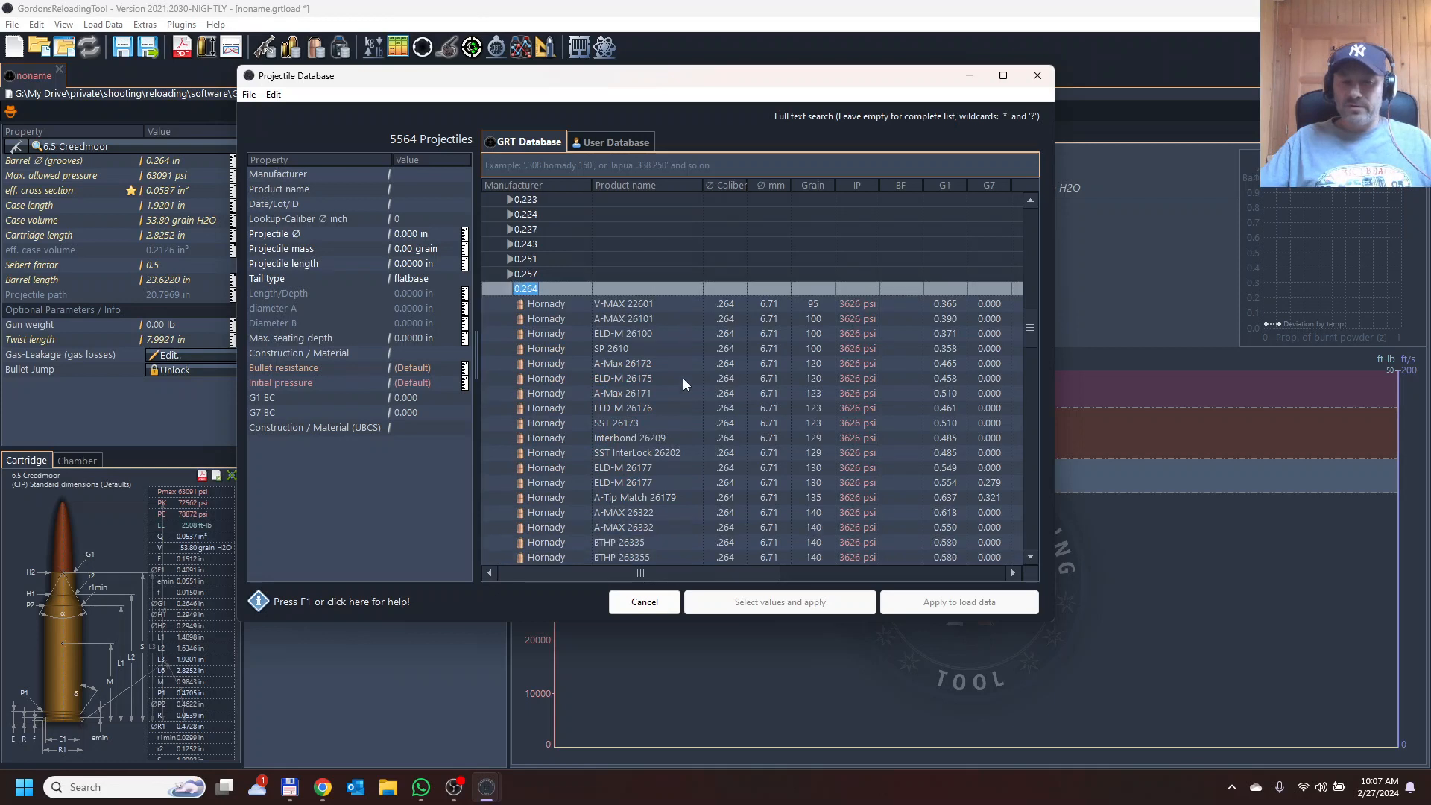
{"action": "scroll", "coordinate": [683, 378], "scroll_direction": "down", "scroll_amount": 3}
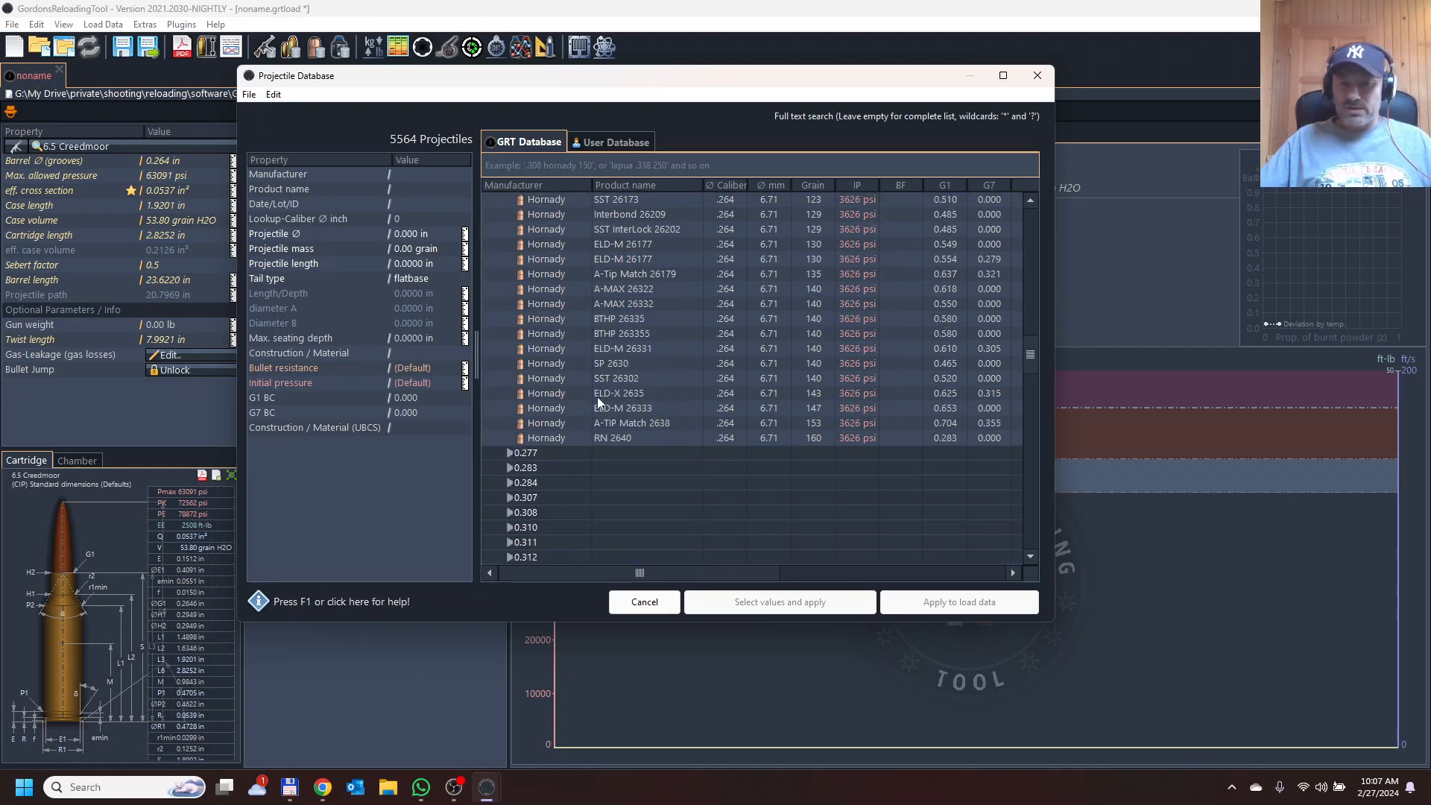
{"action": "left_click", "coordinate": [554, 393]}
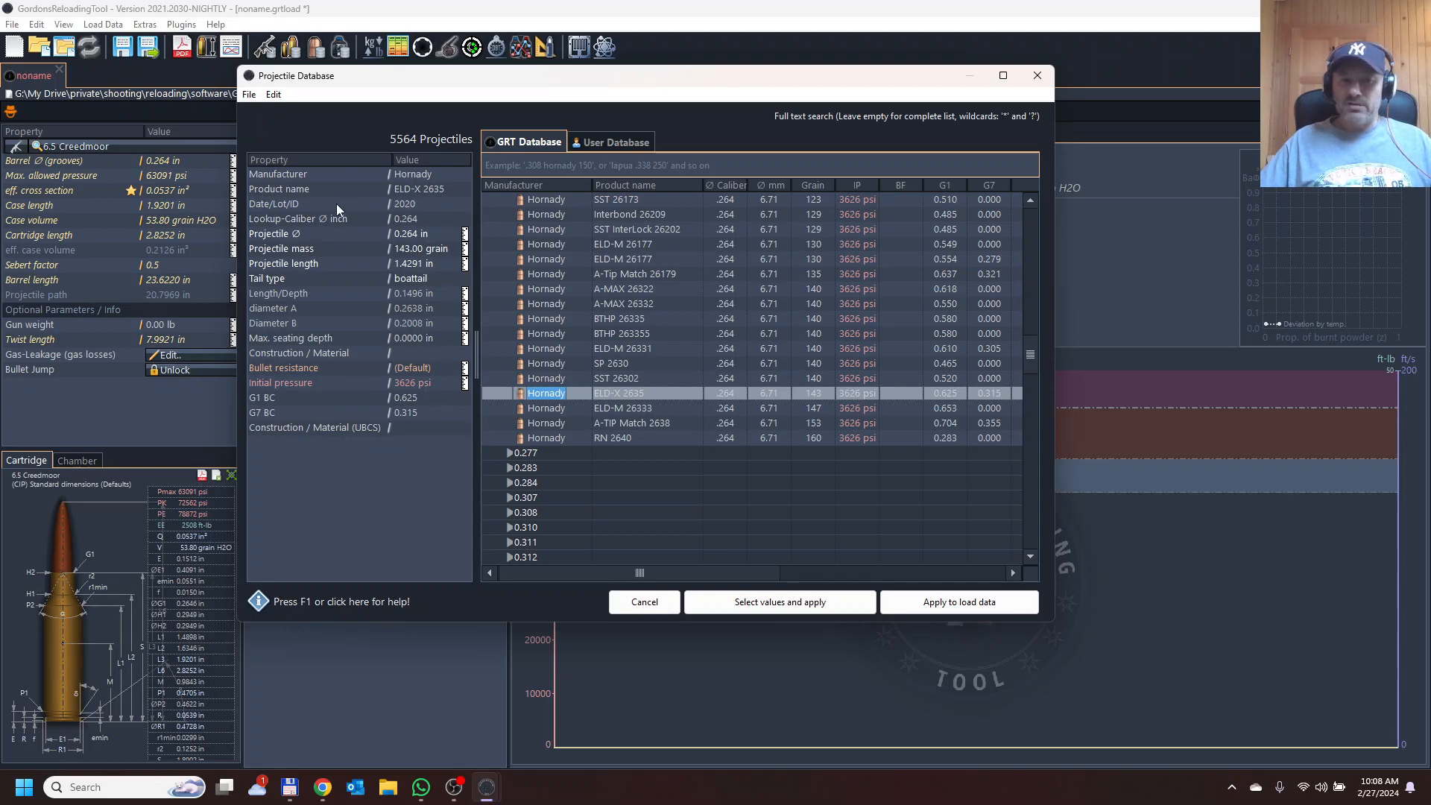
{"action": "left_click", "coordinate": [789, 608]}
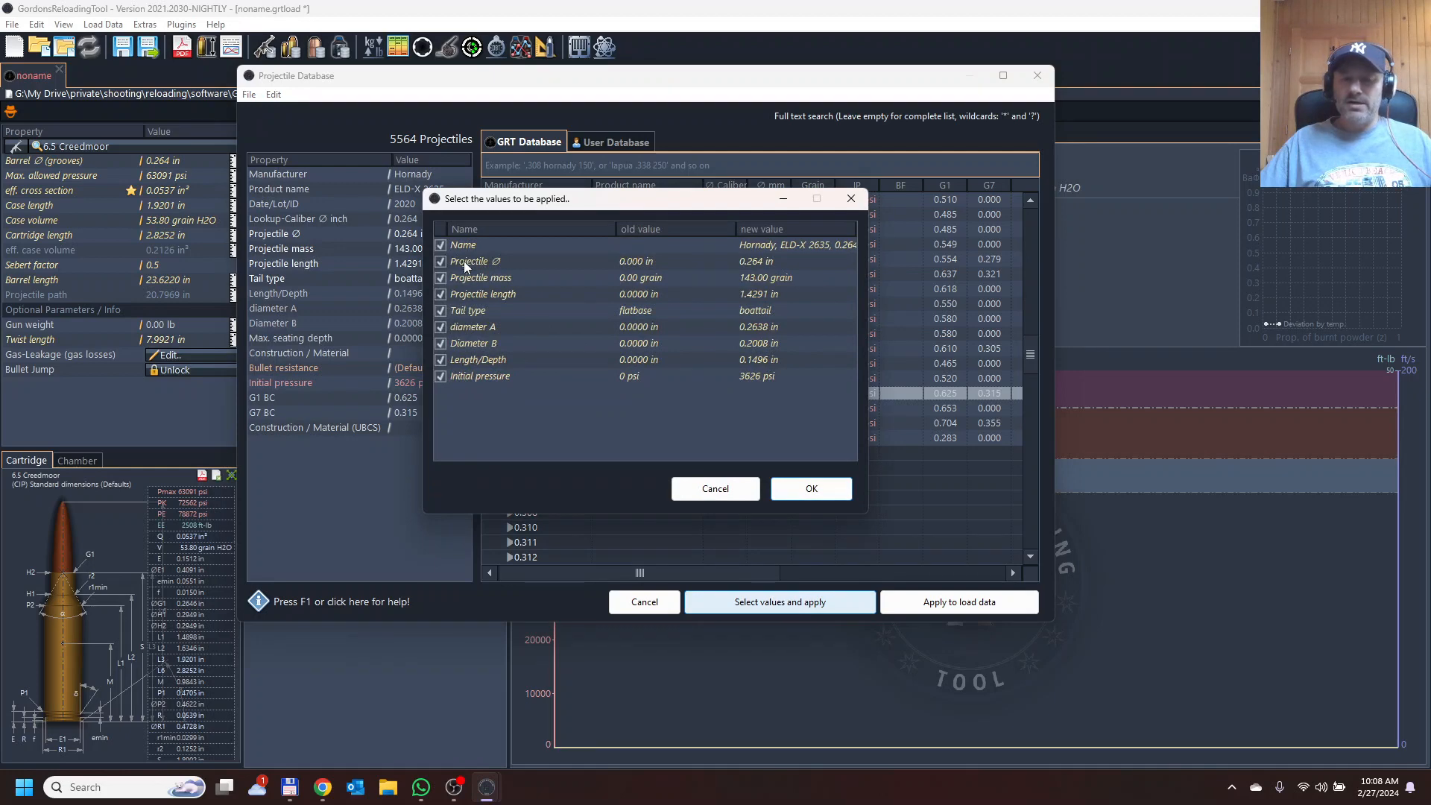
{"action": "left_click", "coordinate": [820, 493]}
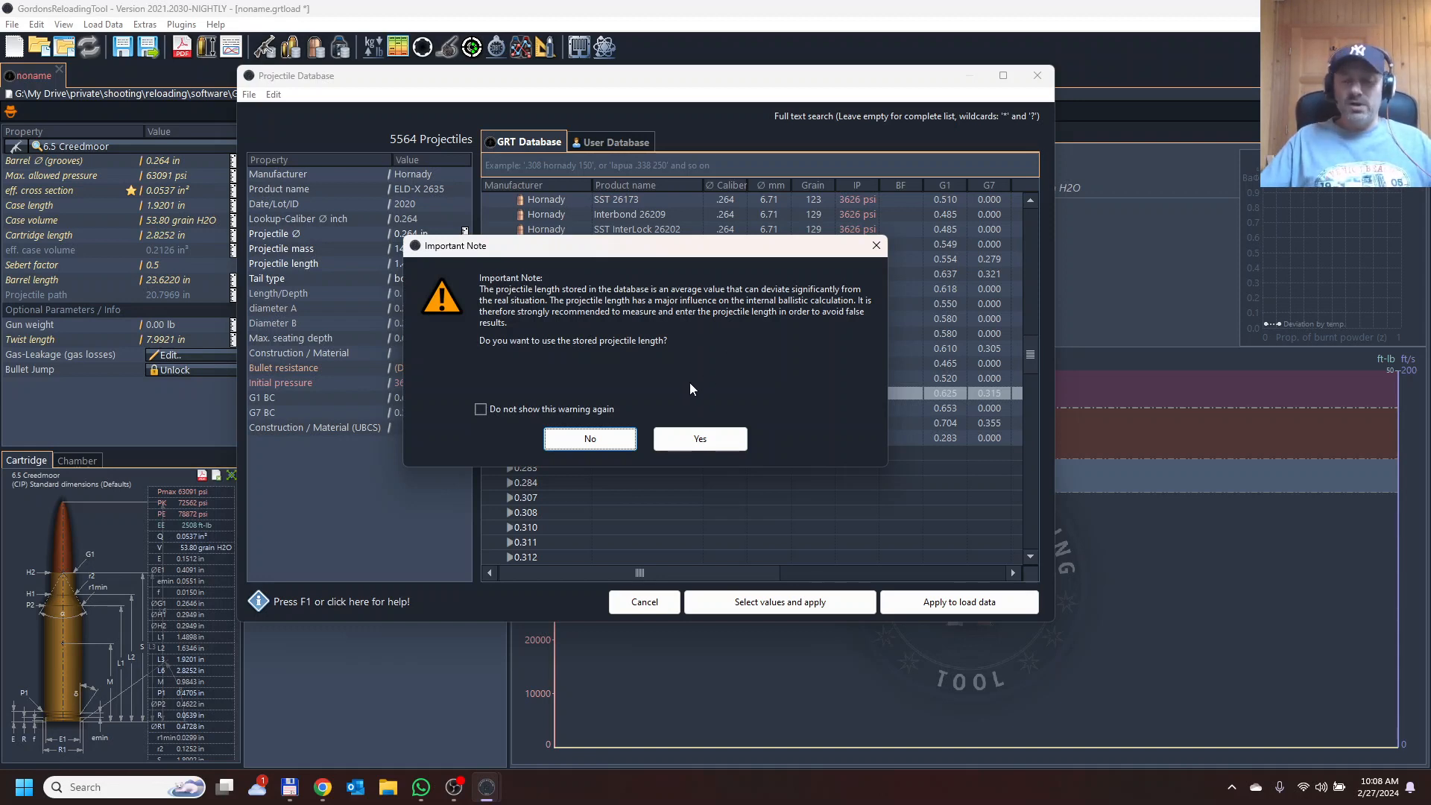
{"action": "left_click", "coordinate": [707, 441]}
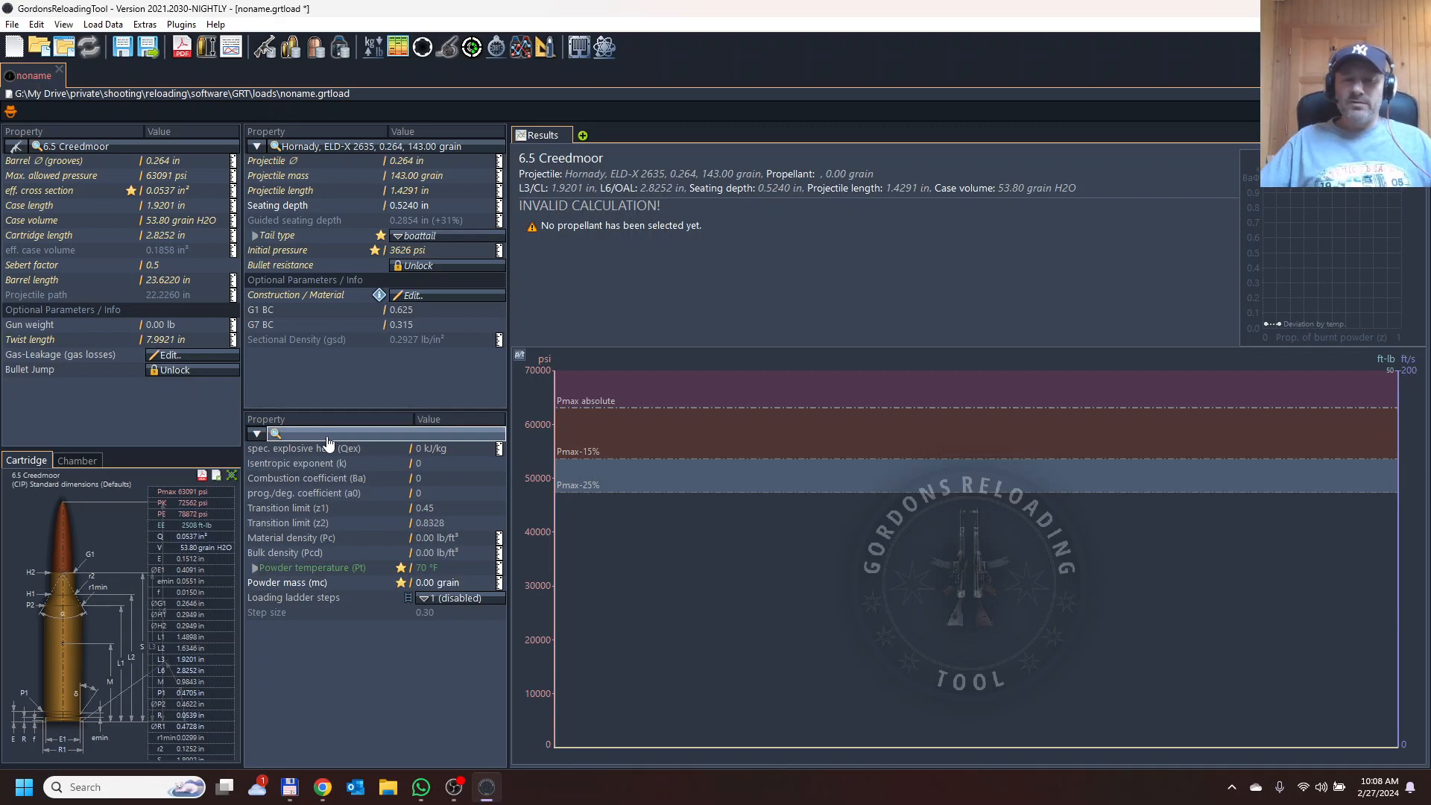
Select Winchester StaBall 6.5 as the propellant from the propellant database.
{"action": "left_click", "coordinate": [328, 433]}
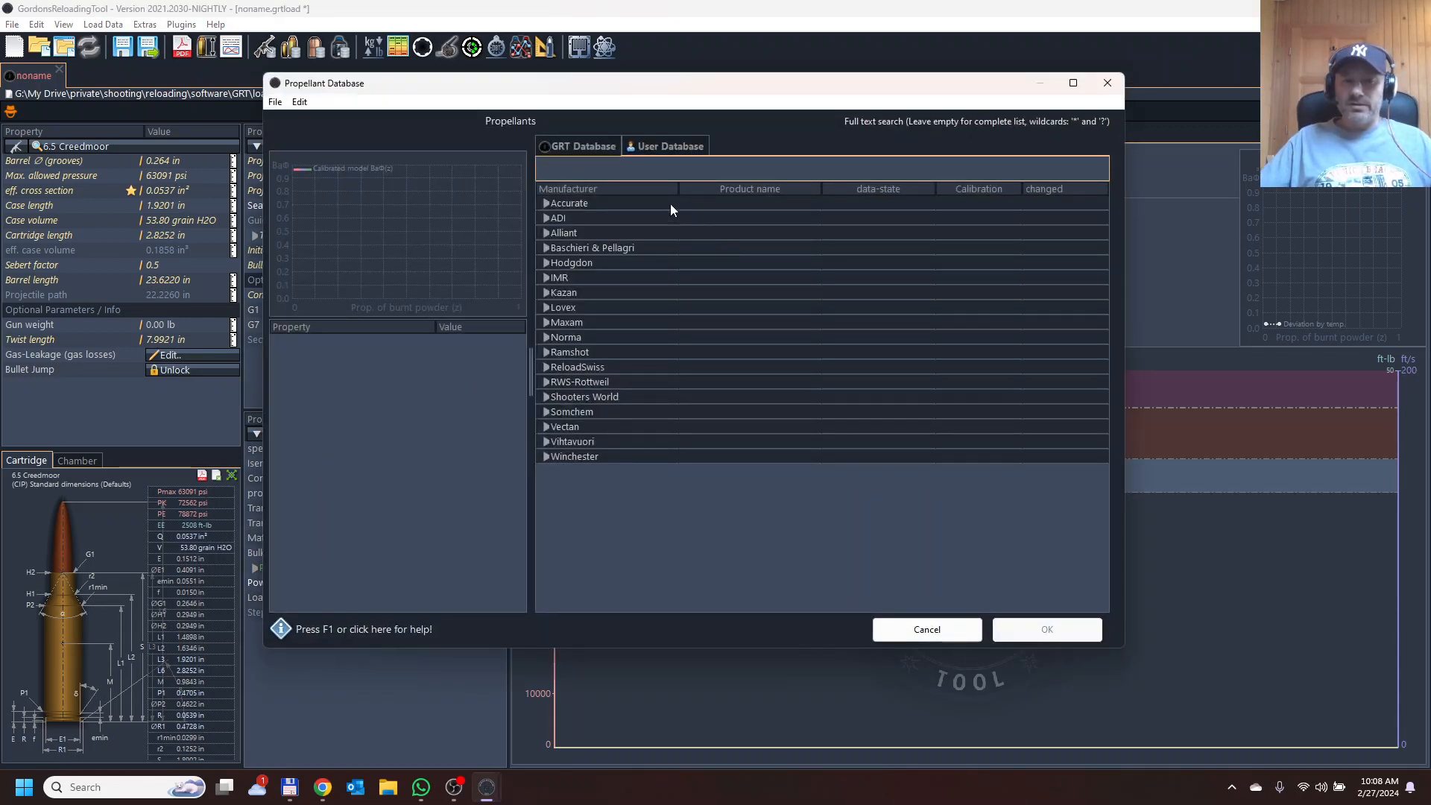
{"action": "left_click", "coordinate": [546, 456]}
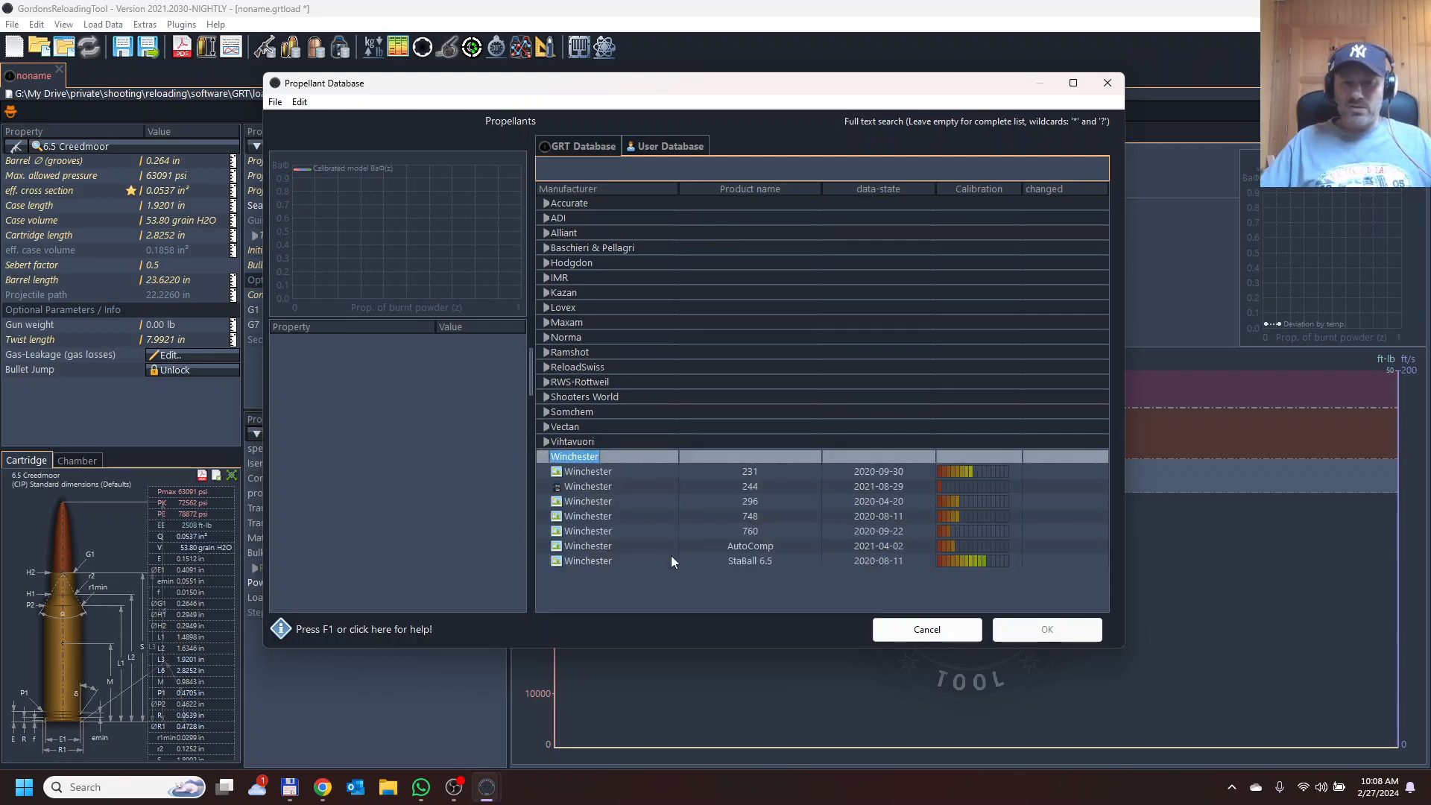
{"action": "left_click", "coordinate": [717, 561]}
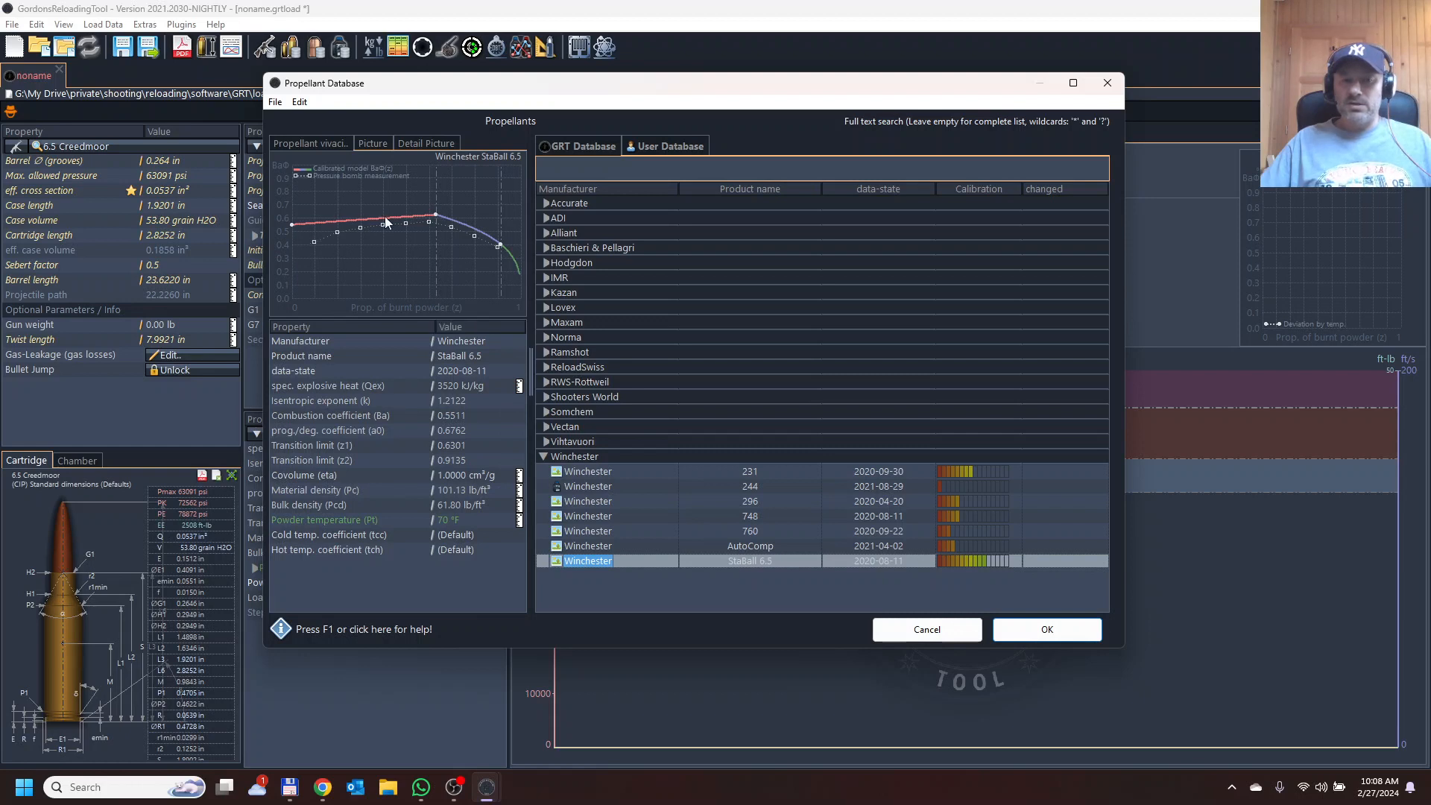
{"action": "left_click", "coordinate": [1077, 639]}
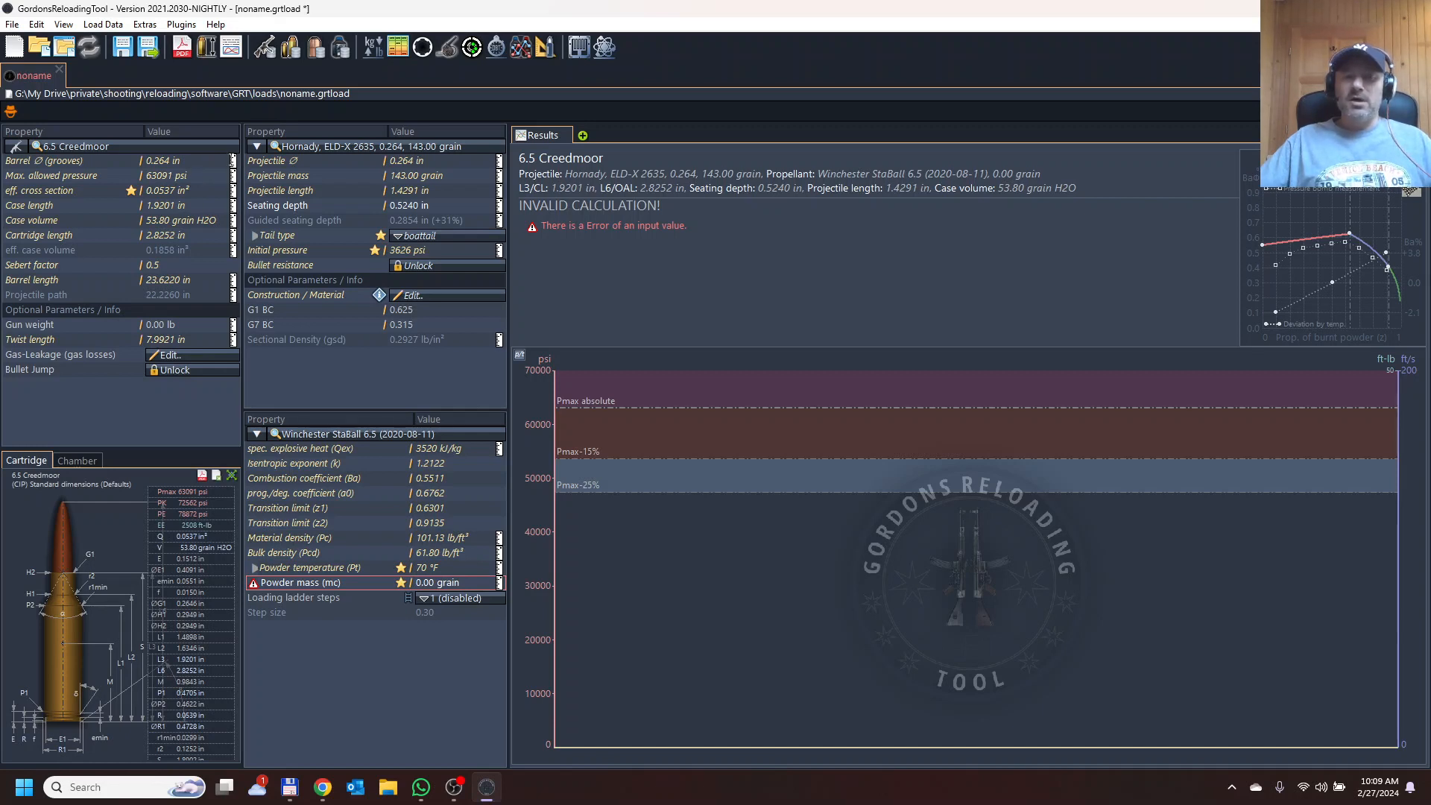
Toggle the barrel diameter and maximum pressure units to metric and back to imperial.
{"action": "left_click", "coordinate": [233, 163]}
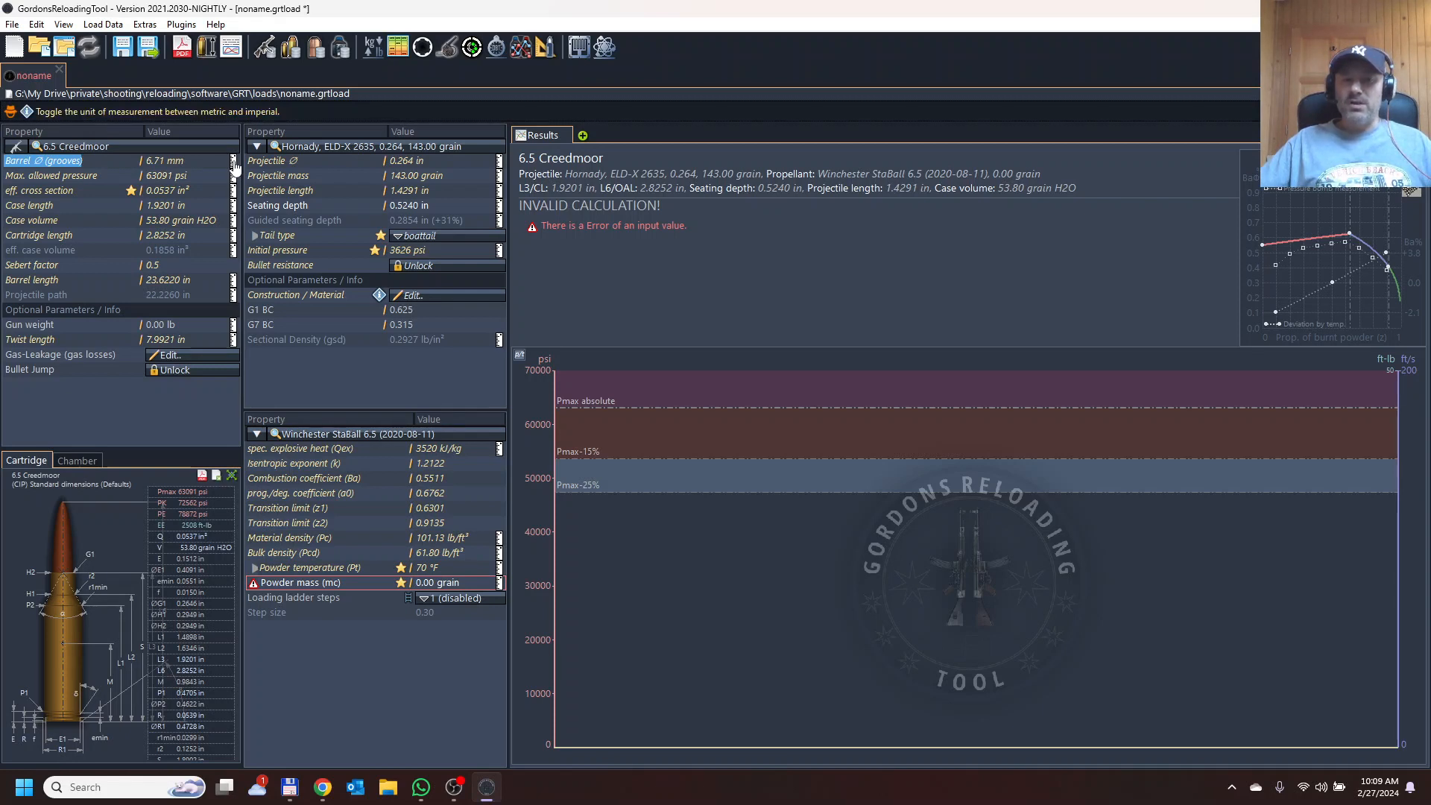
{"action": "left_click", "coordinate": [233, 163]}
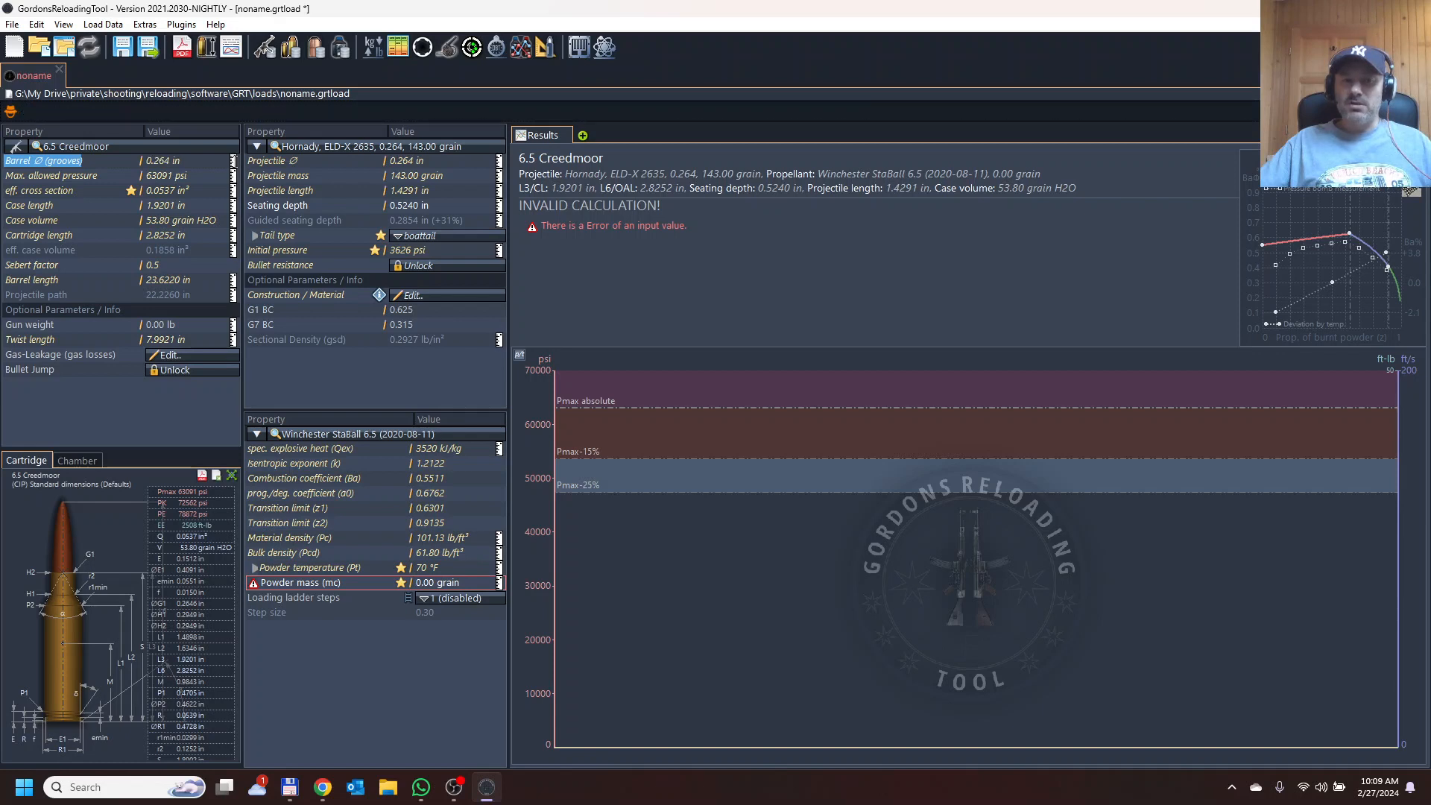
{"action": "left_click", "coordinate": [234, 178]}
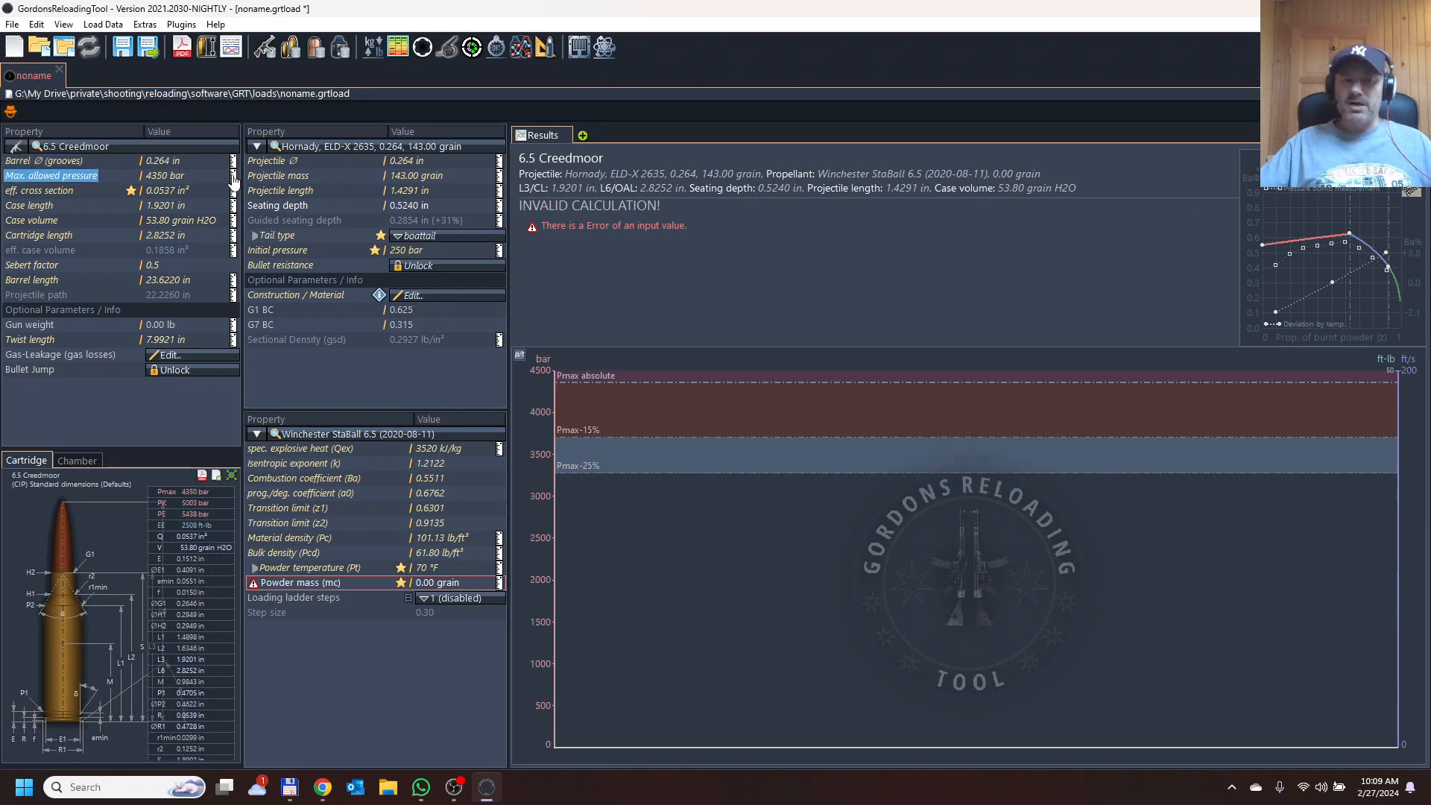
{"action": "left_click", "coordinate": [233, 178]}
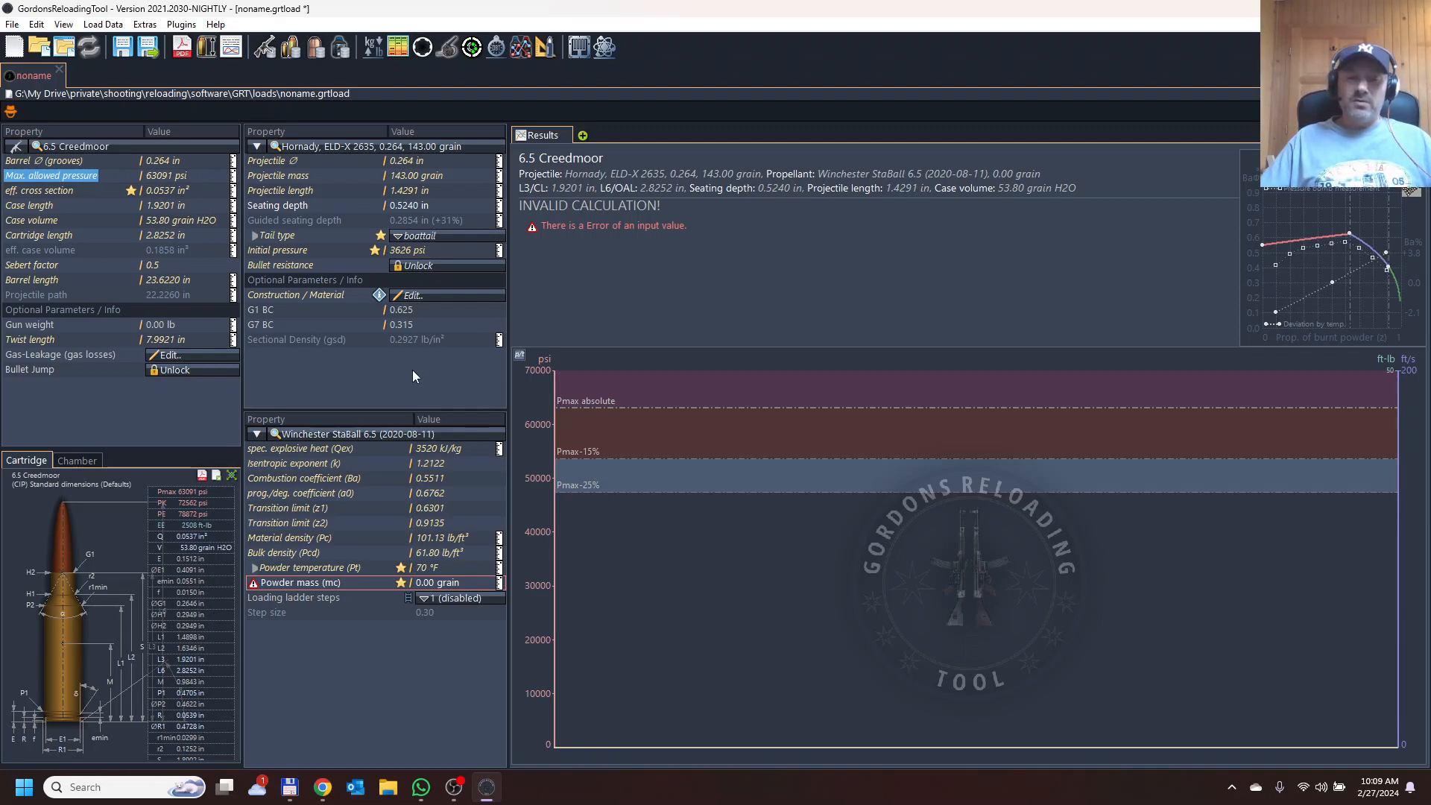
Open the Hodgdon Reloading Data Center in the browser and examine the rifle by-cartridge filters.
{"action": "left_click", "coordinate": [322, 788]}
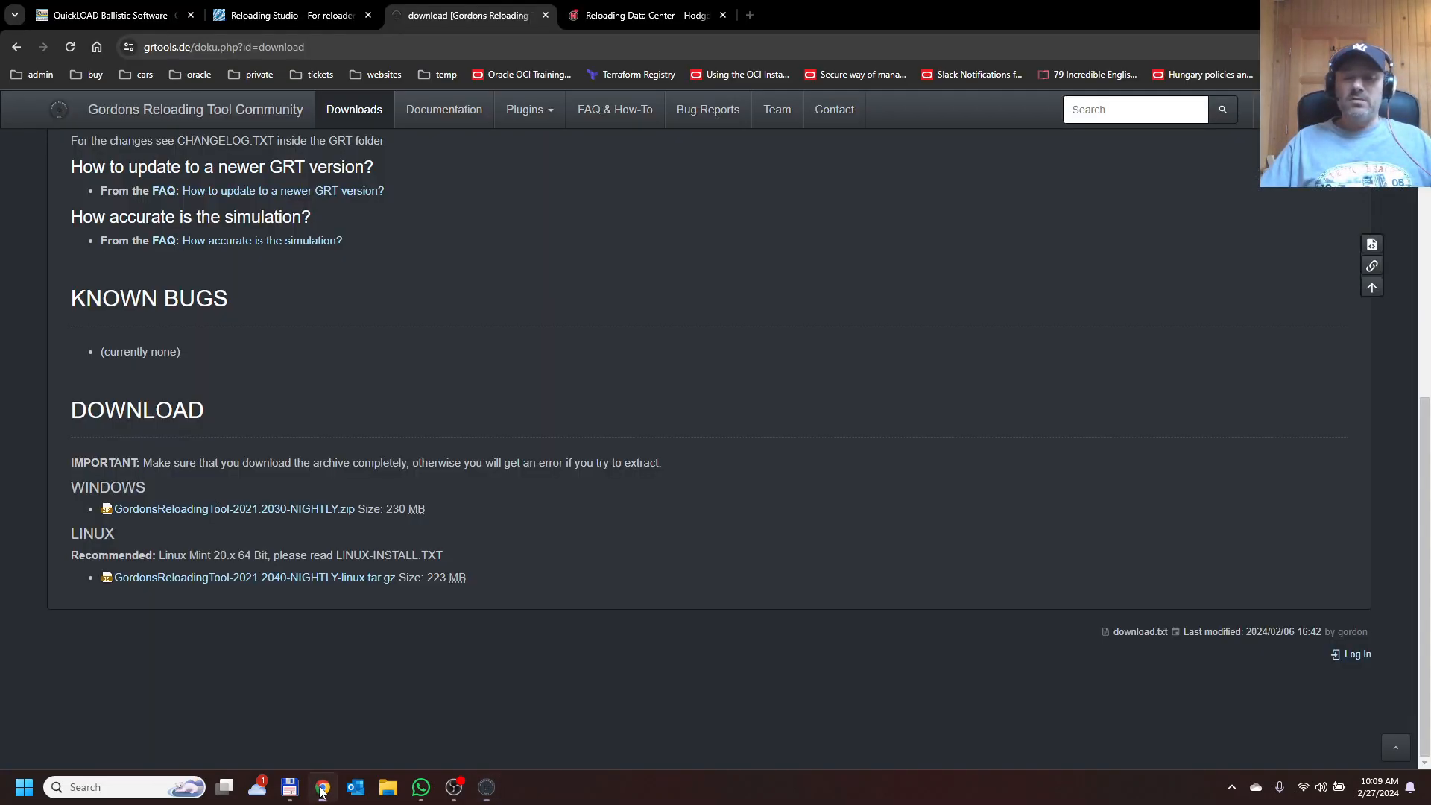
{"action": "left_click", "coordinate": [641, 15]}
{"action": "scroll", "coordinate": [73, 444], "scroll_direction": "down", "scroll_amount": 1}
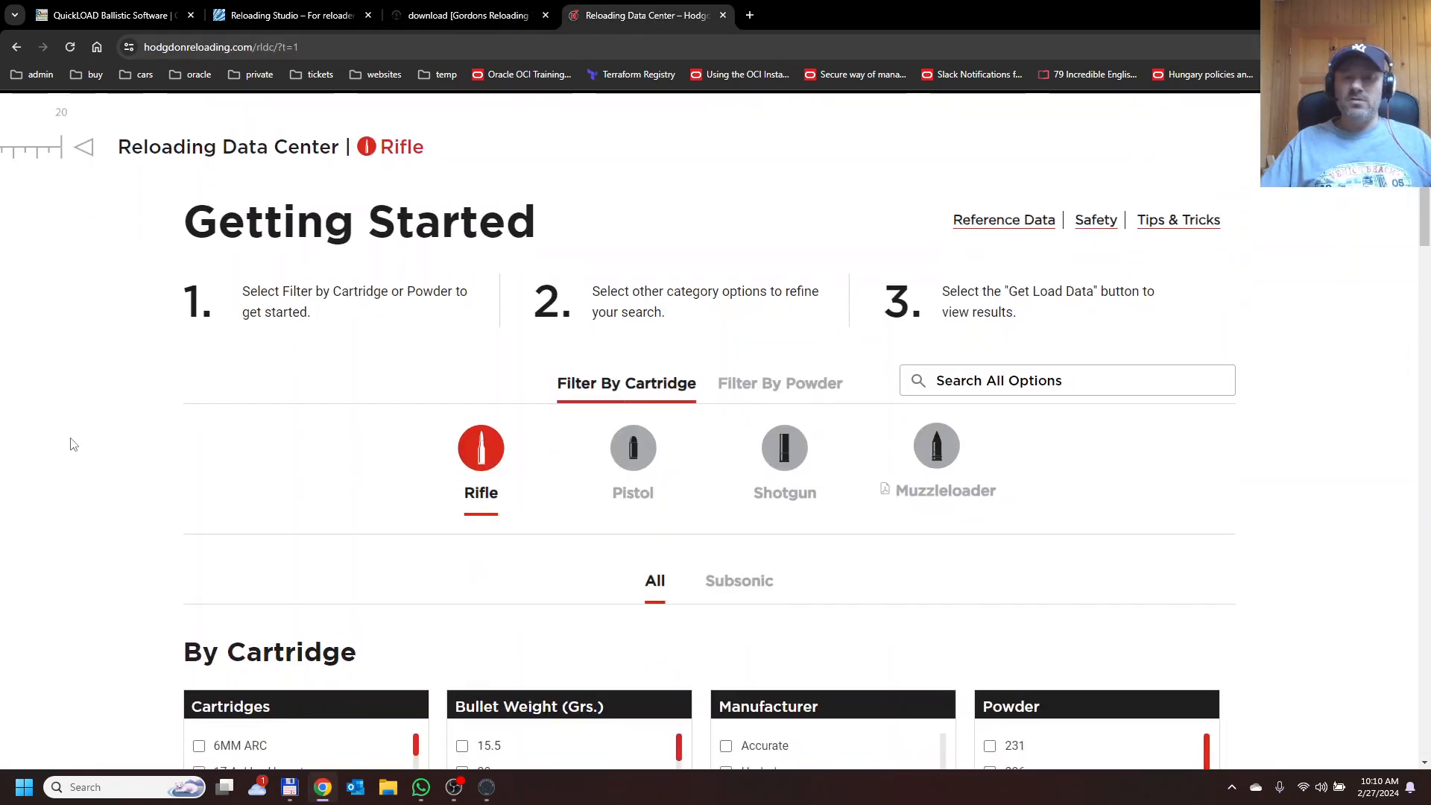
{"action": "scroll", "coordinate": [75, 448], "scroll_direction": "down", "scroll_amount": 5}
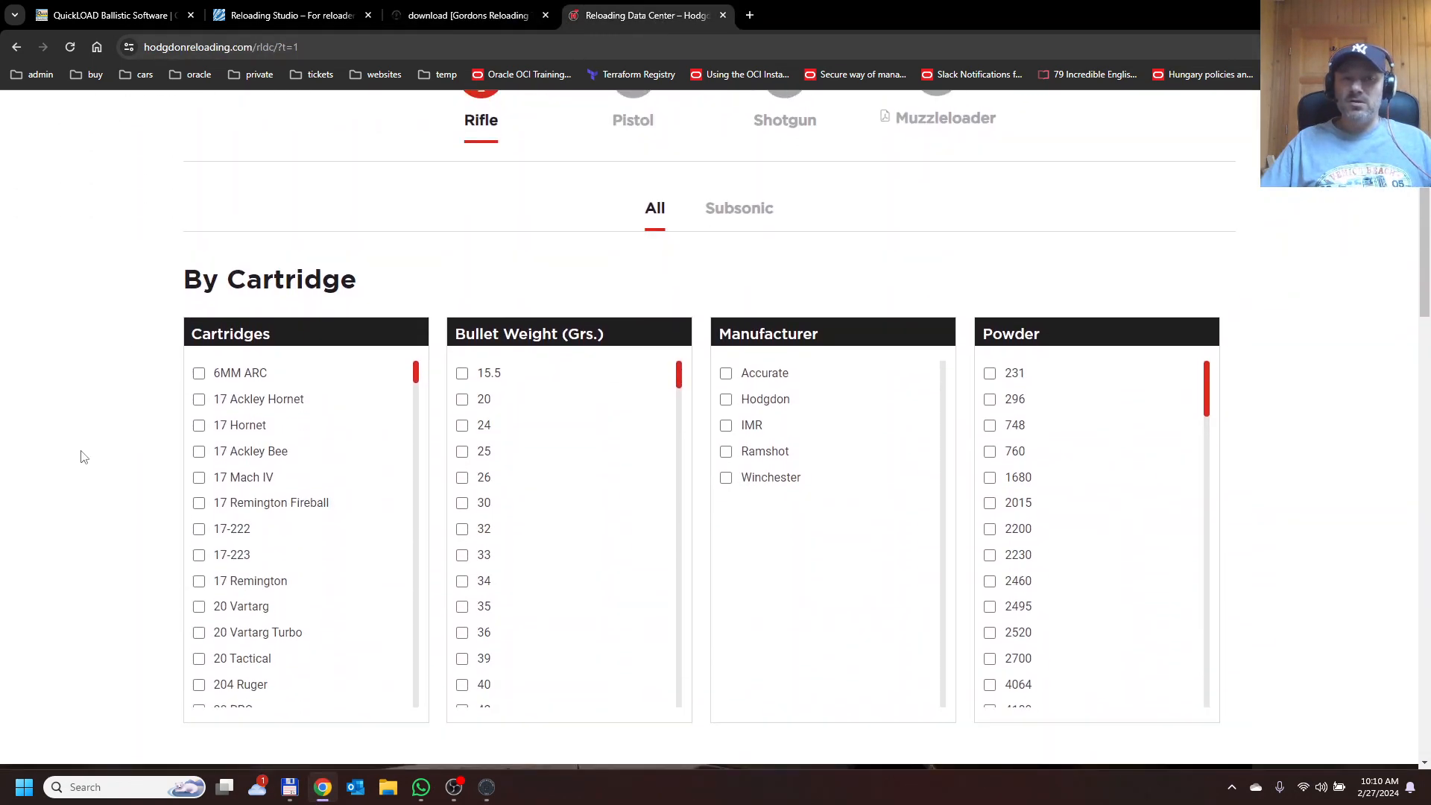
{"action": "scroll", "coordinate": [84, 457], "scroll_direction": "down", "scroll_amount": 1}
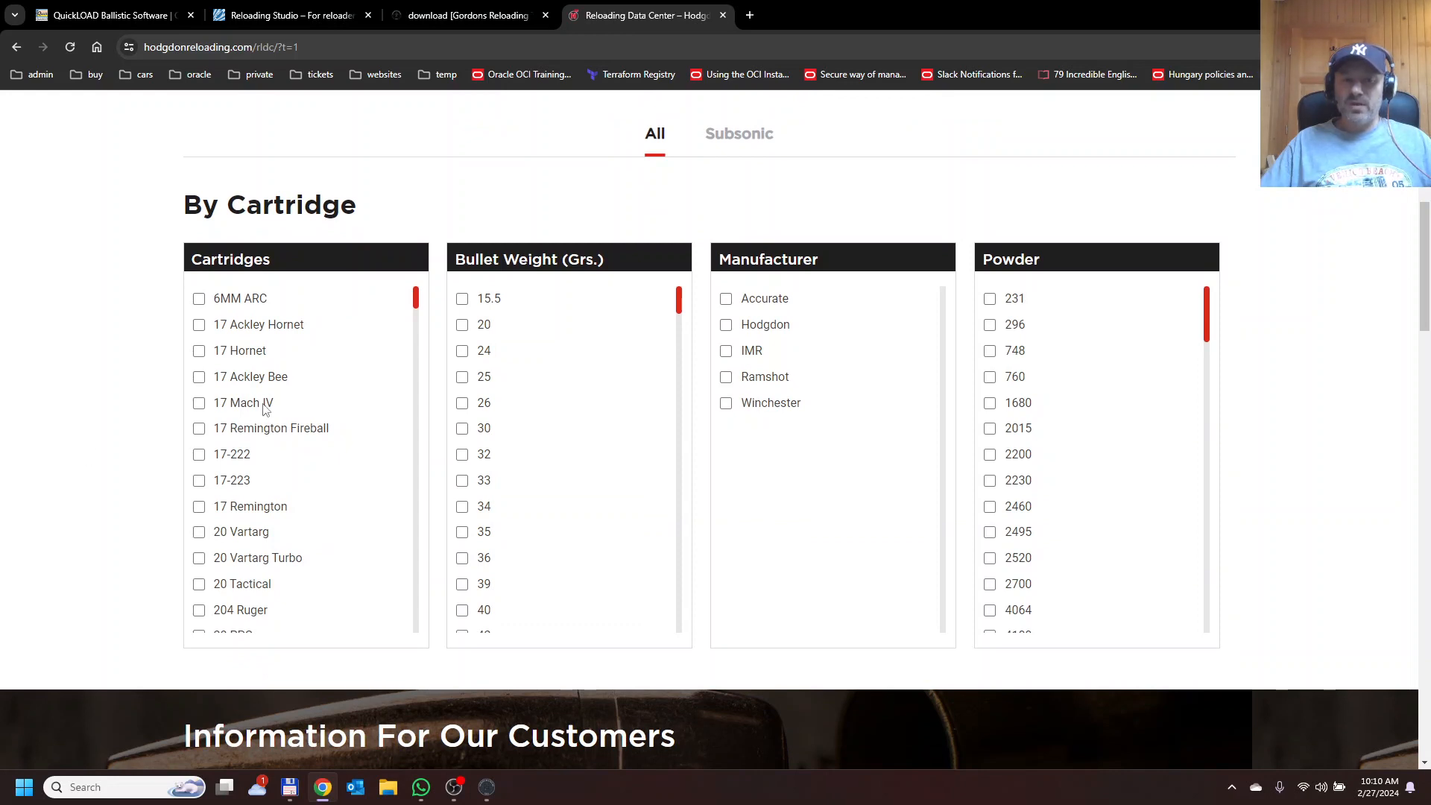
Filter the by-cartridge load data to the 6.5 Creedmoor cartridge.
{"action": "scroll", "coordinate": [283, 418], "scroll_direction": "down", "scroll_amount": 6}
{"action": "scroll", "coordinate": [285, 419], "scroll_direction": "down", "scroll_amount": 10}
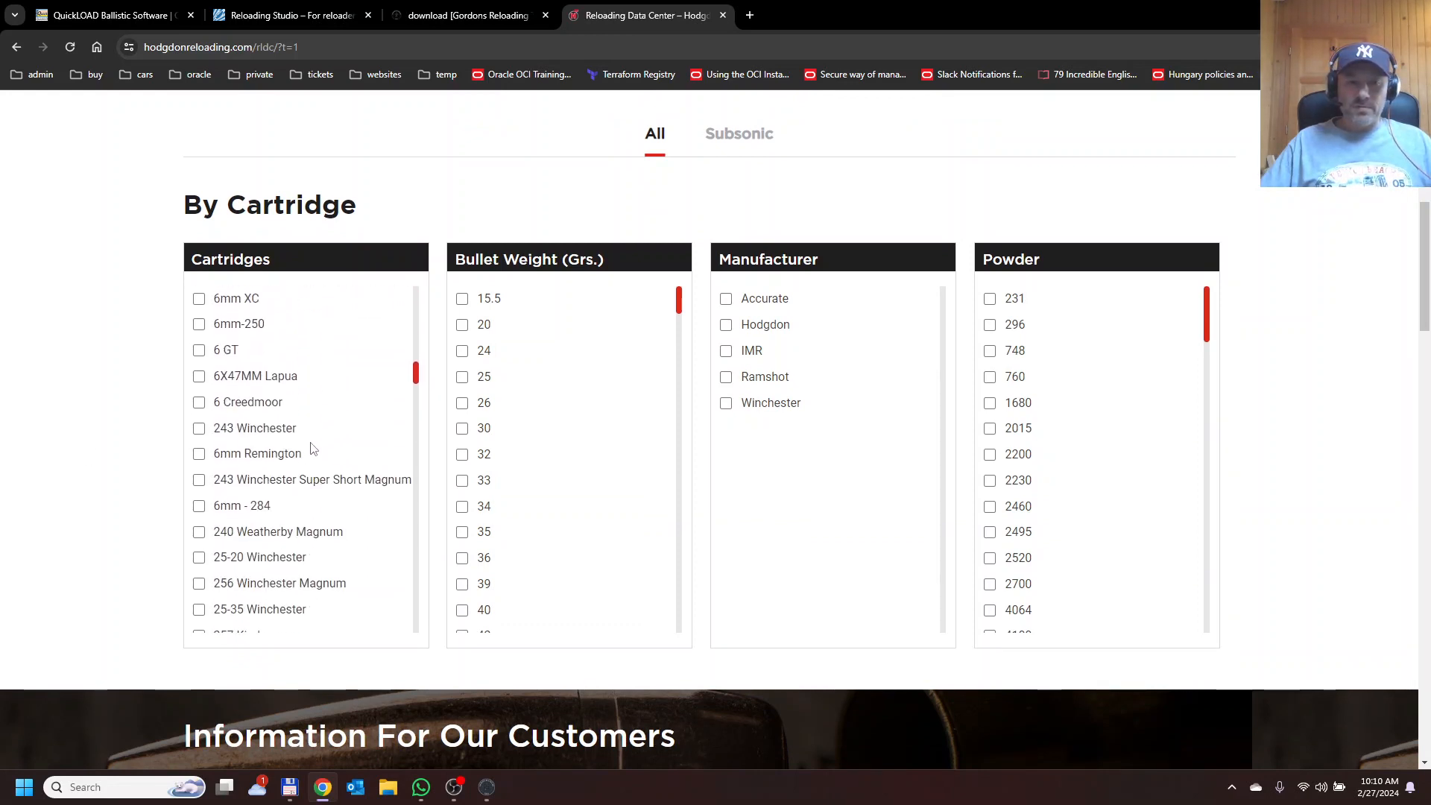
{"action": "scroll", "coordinate": [317, 450], "scroll_direction": "down", "scroll_amount": 1}
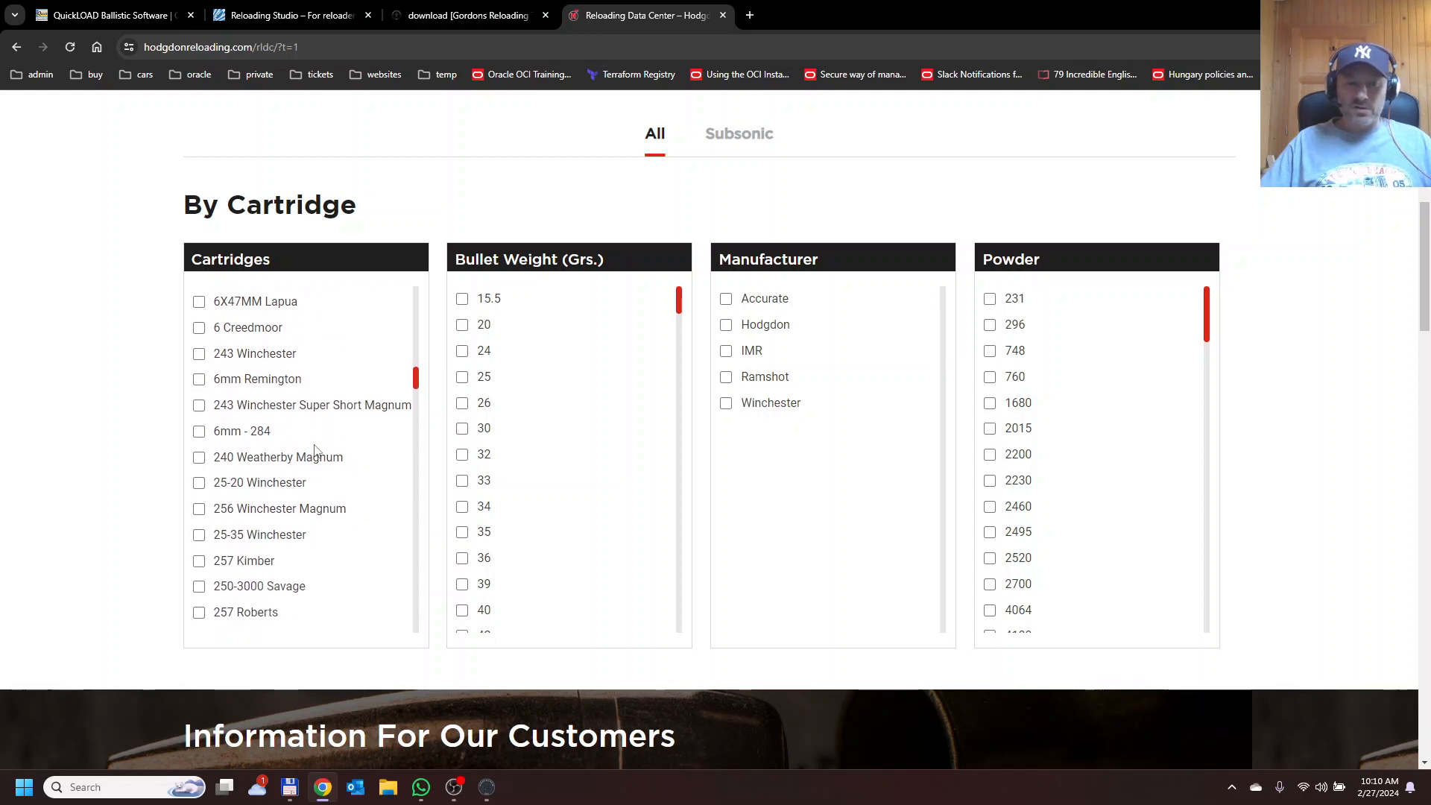
{"action": "scroll", "coordinate": [316, 450], "scroll_direction": "down", "scroll_amount": 2}
{"action": "scroll", "coordinate": [316, 450], "scroll_direction": "down", "scroll_amount": 2}
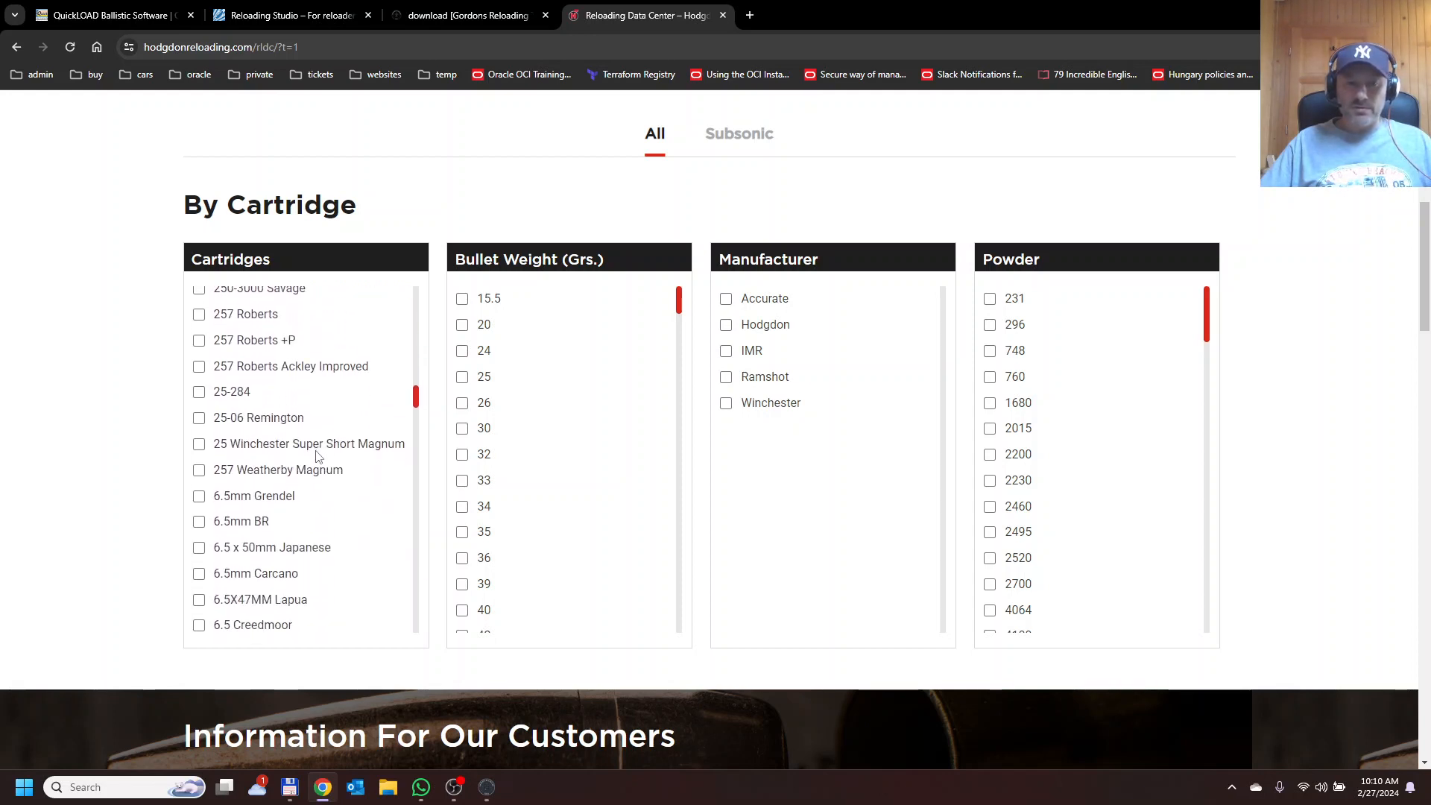
{"action": "scroll", "coordinate": [313, 451], "scroll_direction": "down", "scroll_amount": 2}
{"action": "left_click", "coordinate": [199, 476]}
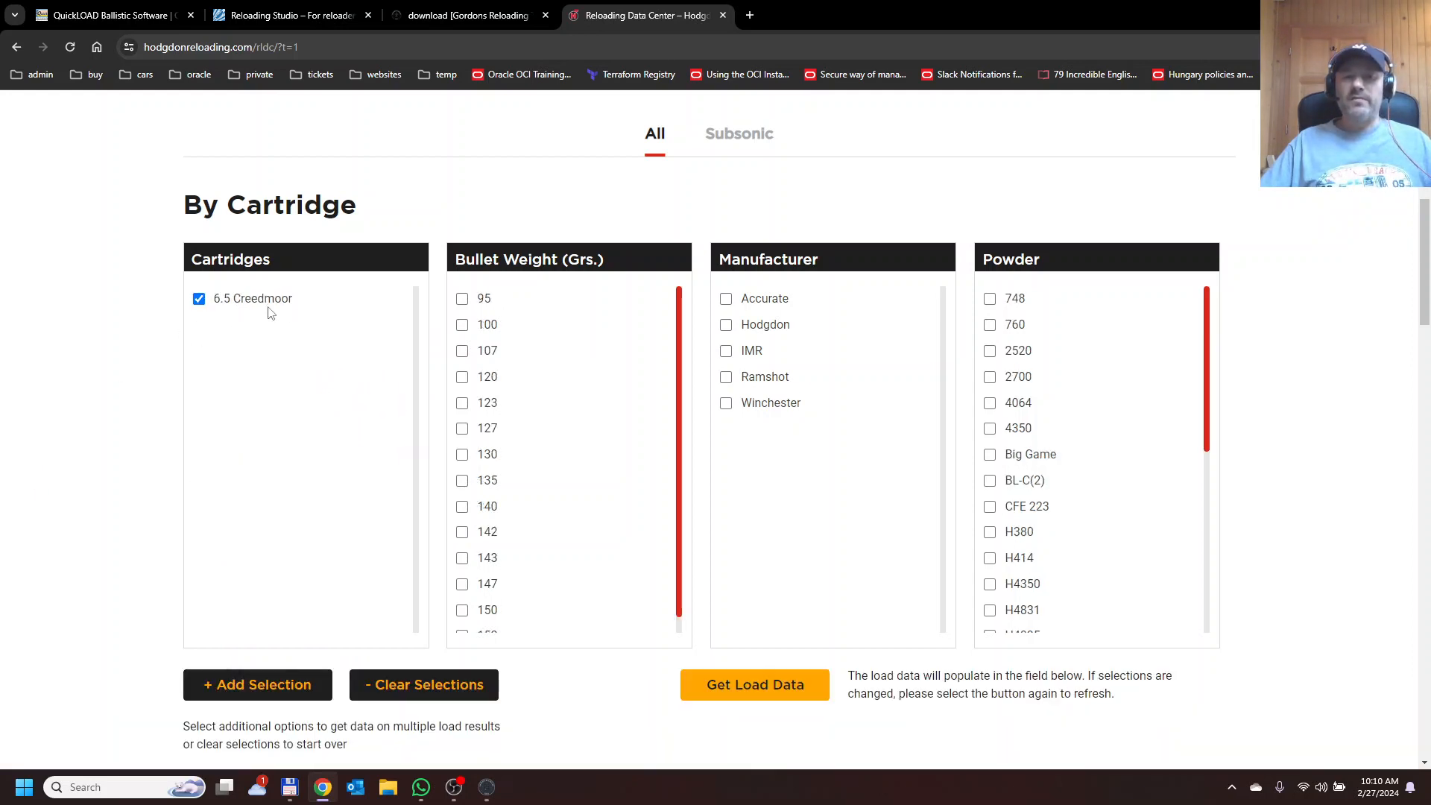
Narrow the filters to 143 grain bullets, Winchester and StaBALL 6.5 powder, and get the load data.
{"action": "scroll", "coordinate": [534, 458], "scroll_direction": "down", "scroll_amount": 1}
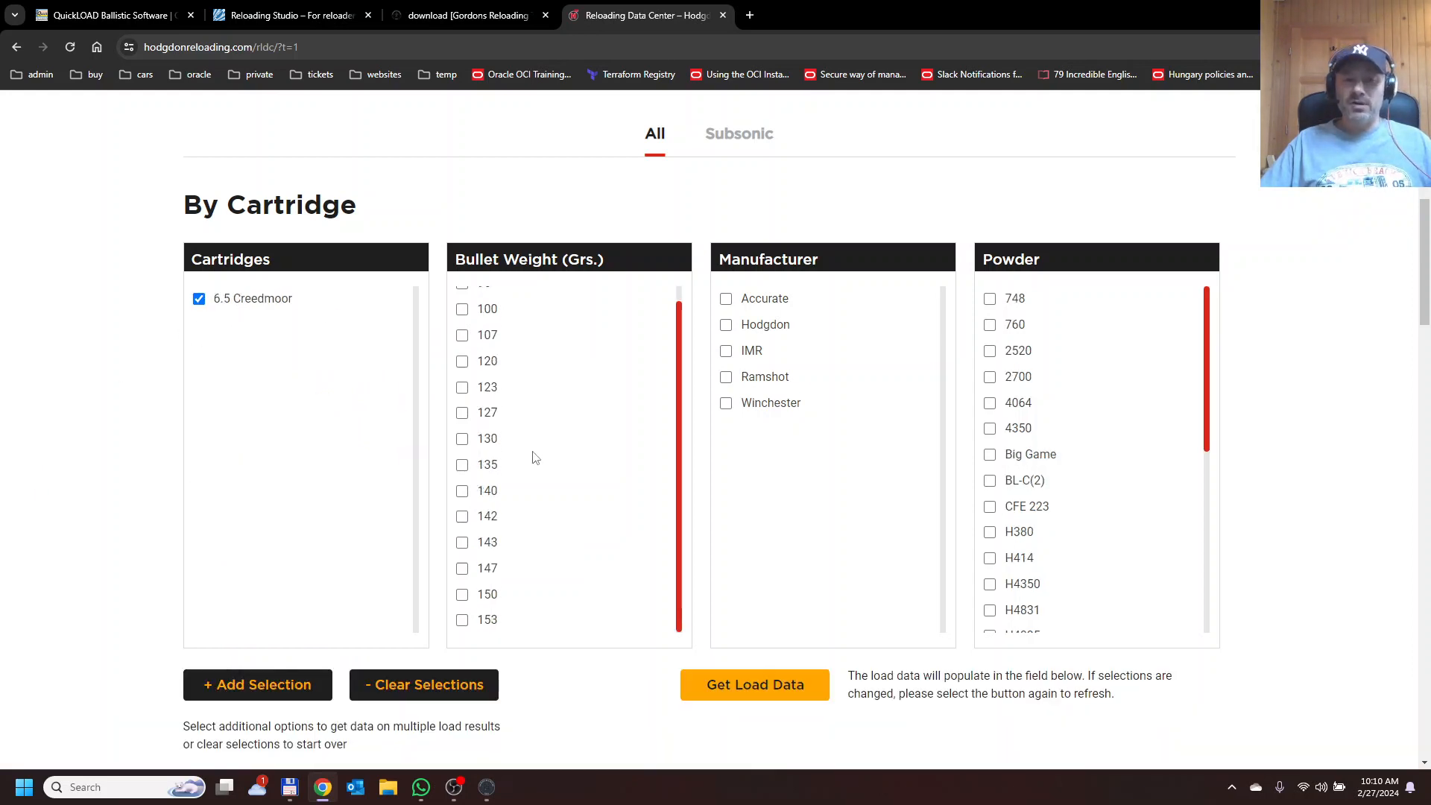
{"action": "left_click", "coordinate": [462, 542]}
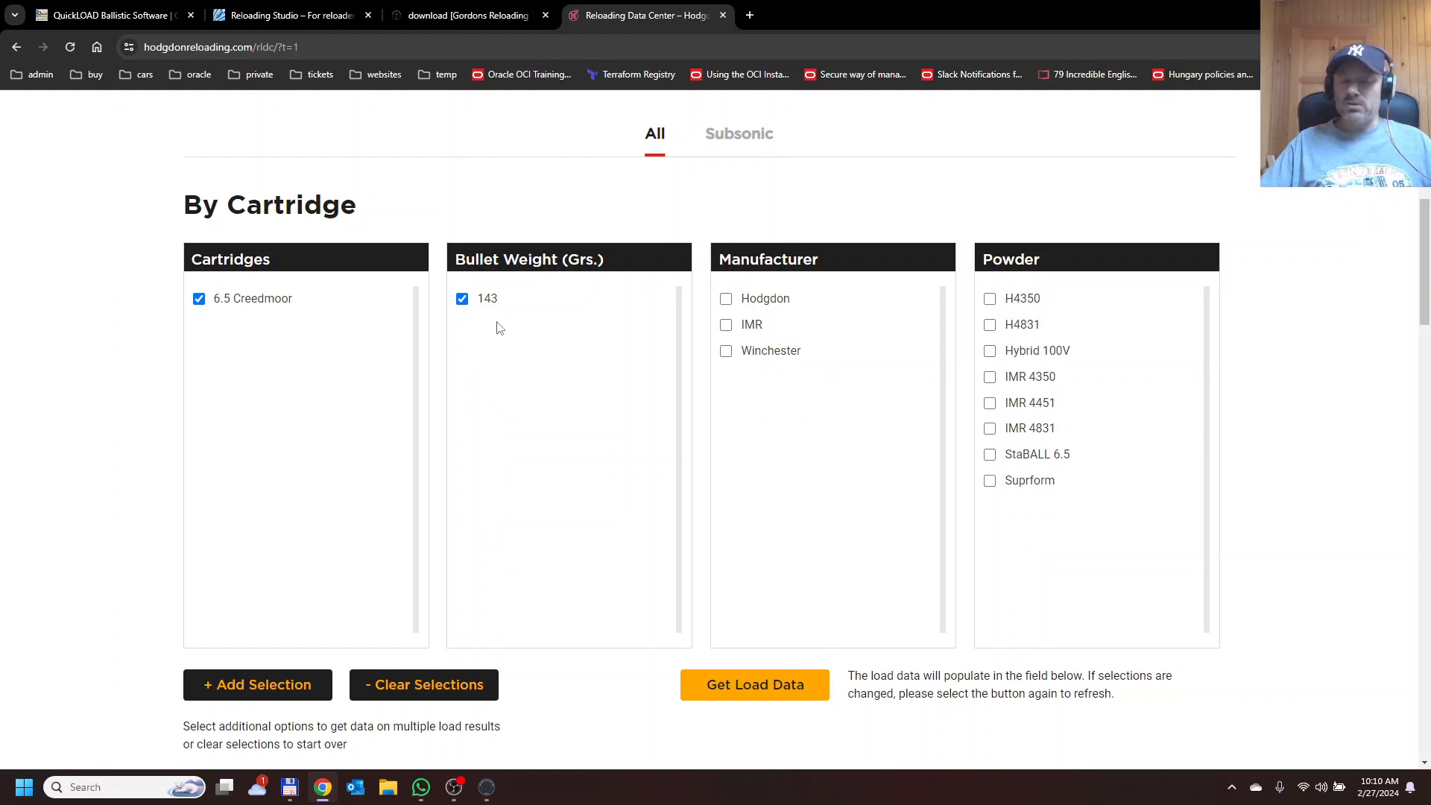
{"action": "left_click", "coordinate": [726, 350]}
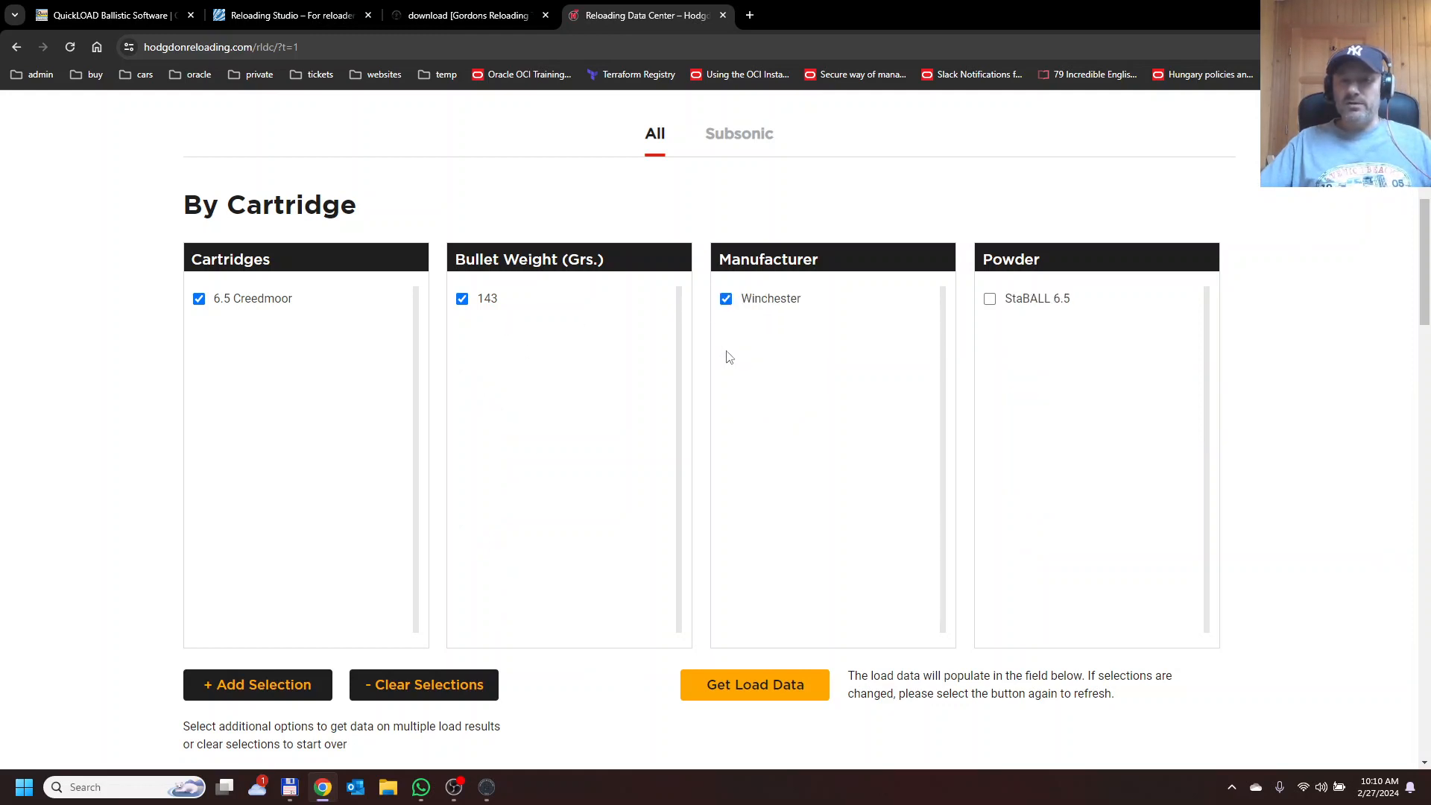
{"action": "left_click", "coordinate": [992, 304]}
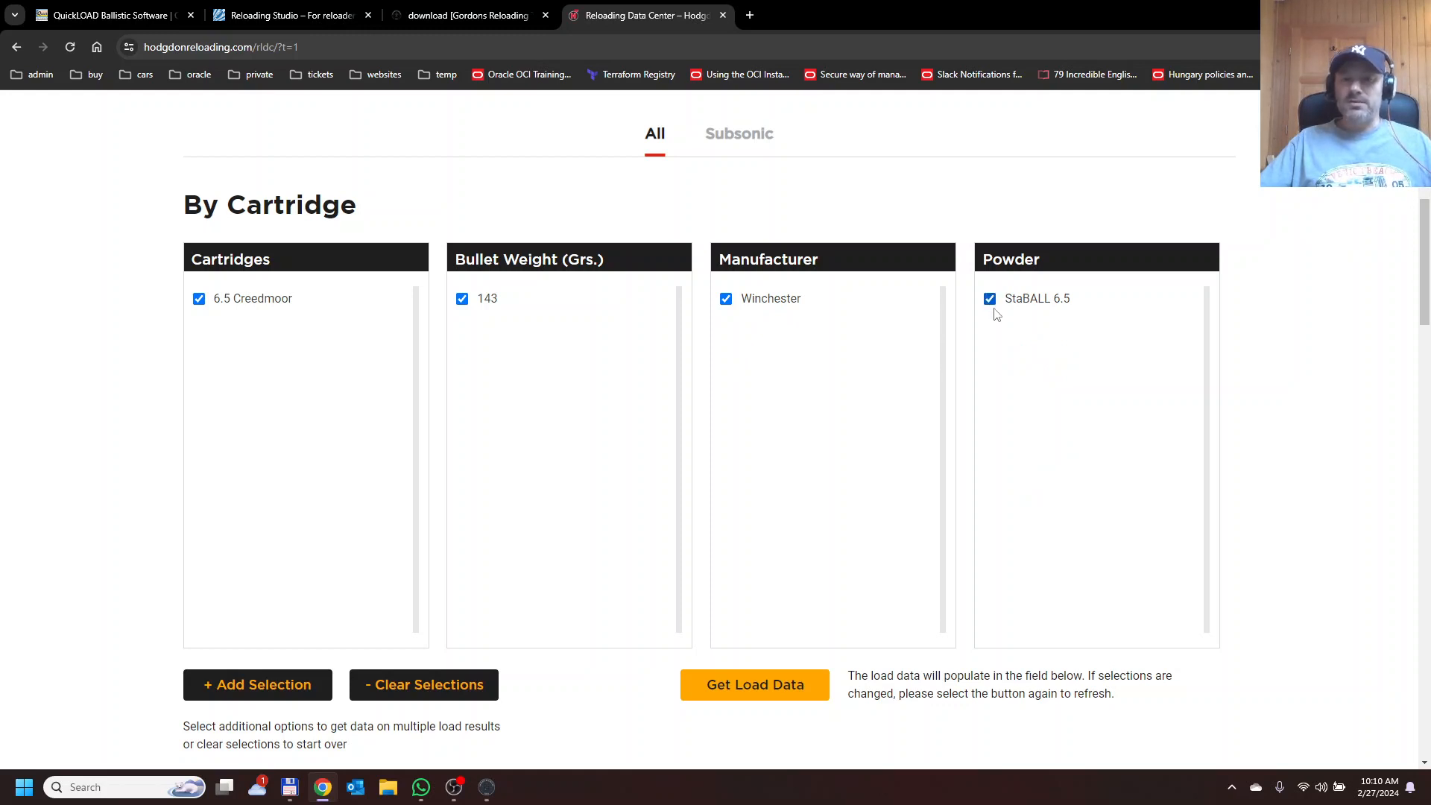
{"action": "left_click", "coordinate": [737, 685]}
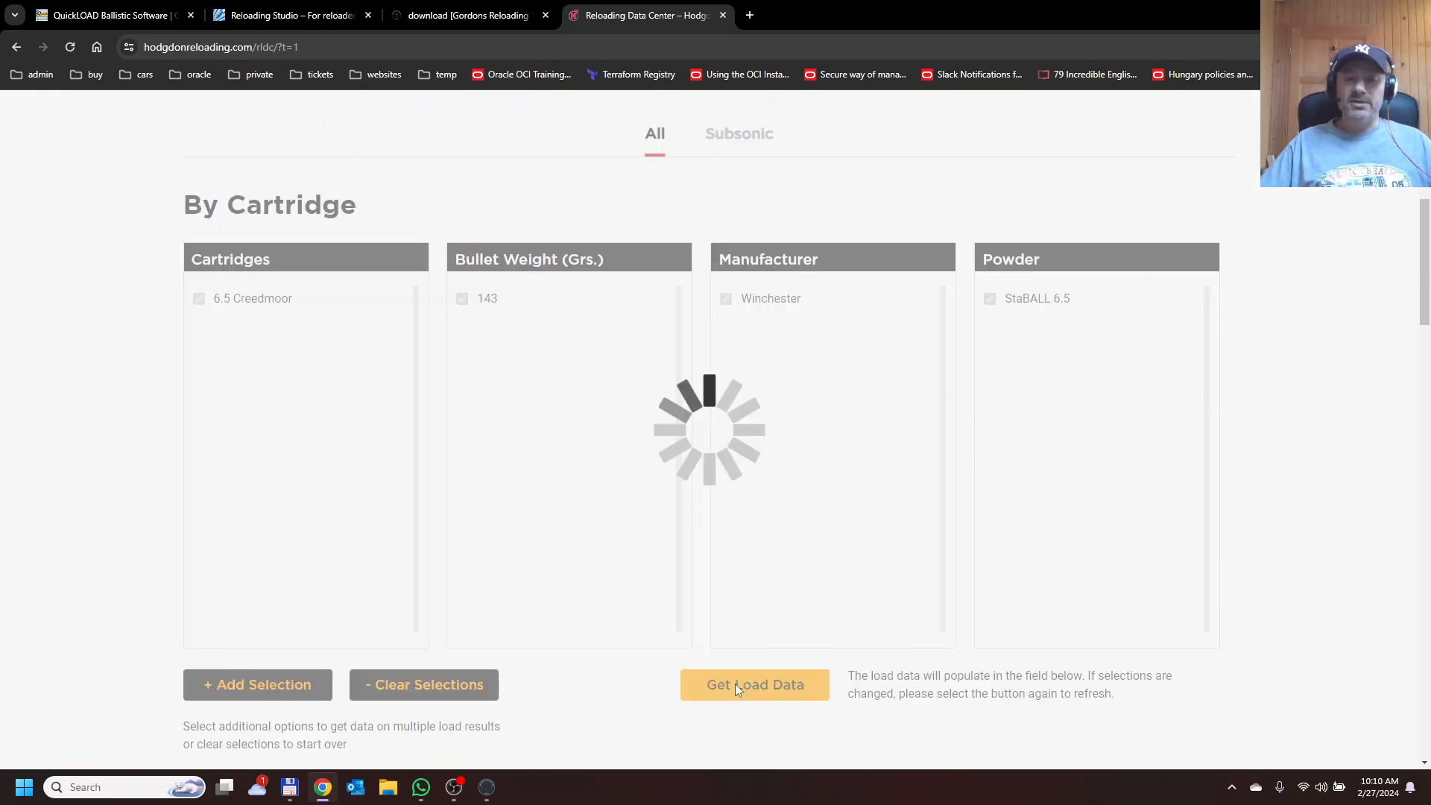
Review the result's twist, barrel length, trim length, bullet, diameter, case and primer details.
{"action": "scroll", "coordinate": [652, 536], "scroll_direction": "down", "scroll_amount": 1}
{"action": "scroll", "coordinate": [652, 536], "scroll_direction": "down", "scroll_amount": 10}
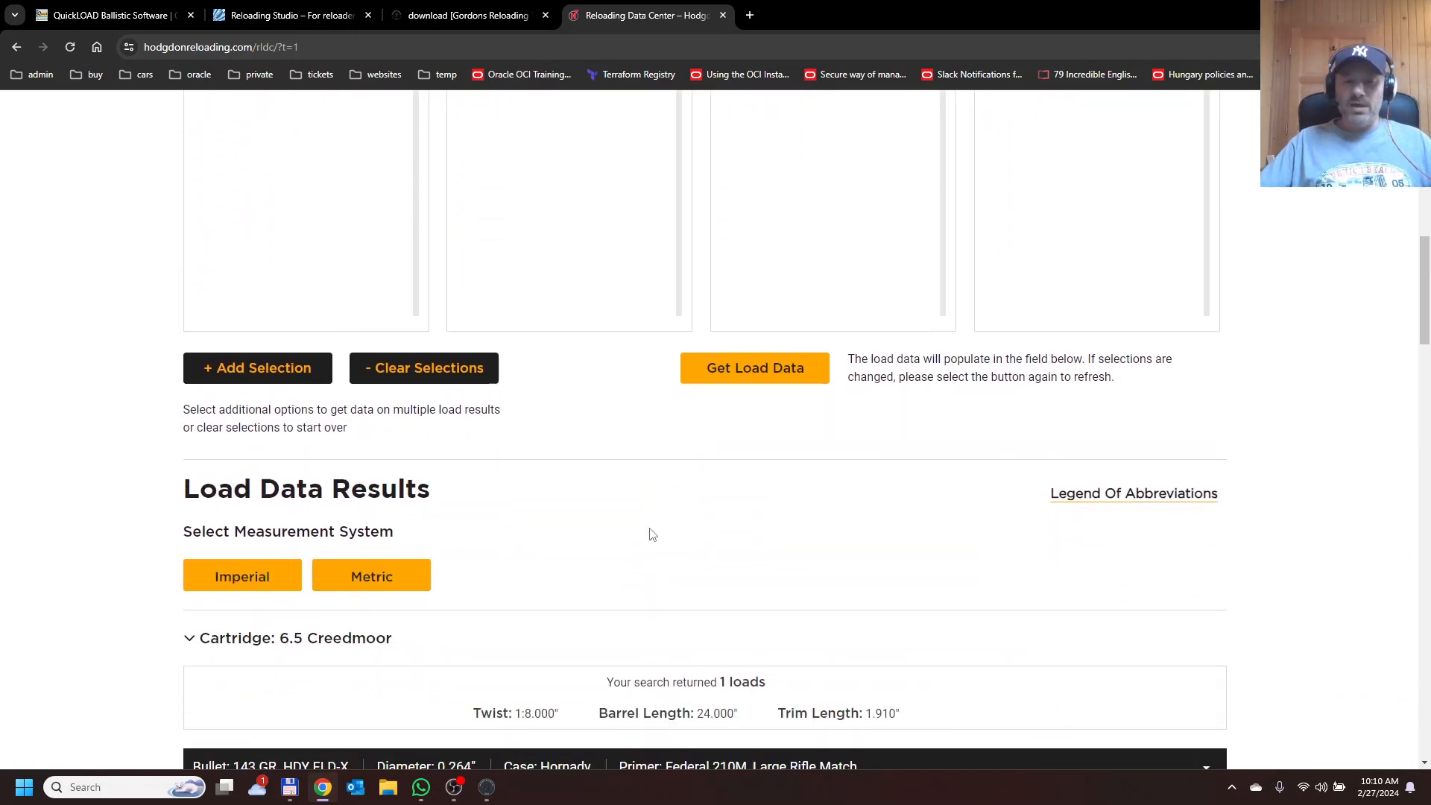
{"action": "scroll", "coordinate": [628, 517], "scroll_direction": "up", "scroll_amount": 1}
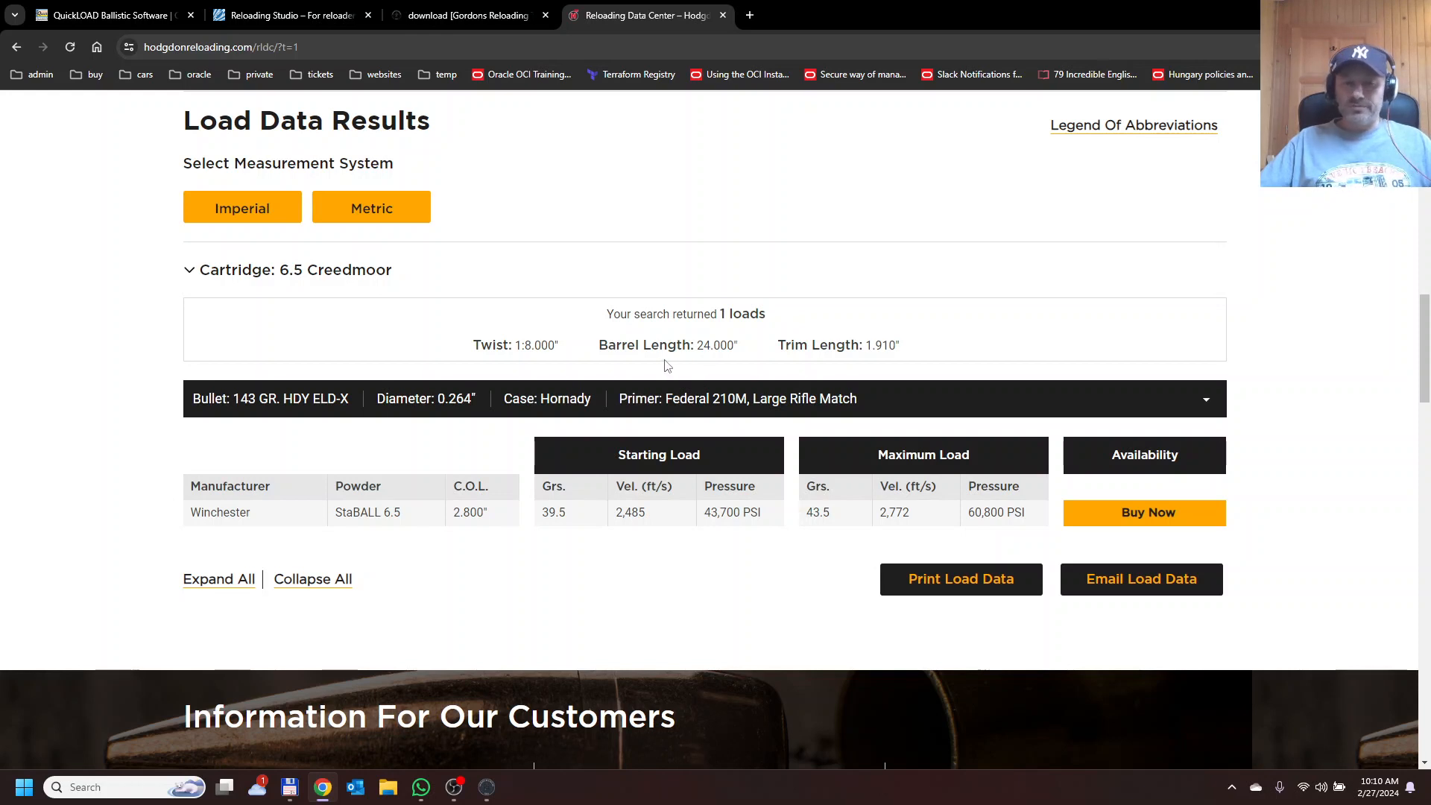
{"action": "left_click_drag", "start_coordinate": [476, 343], "coordinate": [554, 346]}
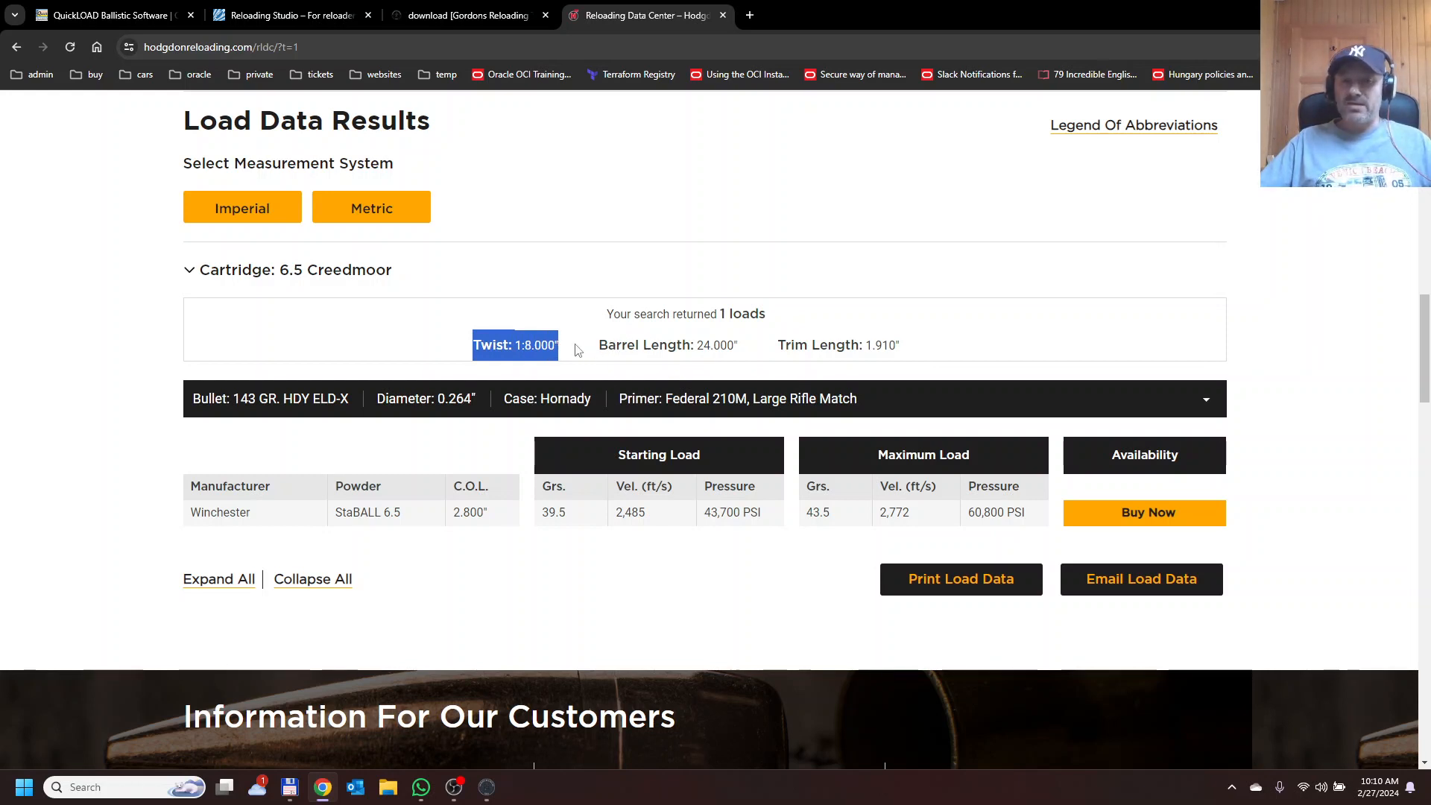
{"action": "left_click", "coordinate": [529, 350]}
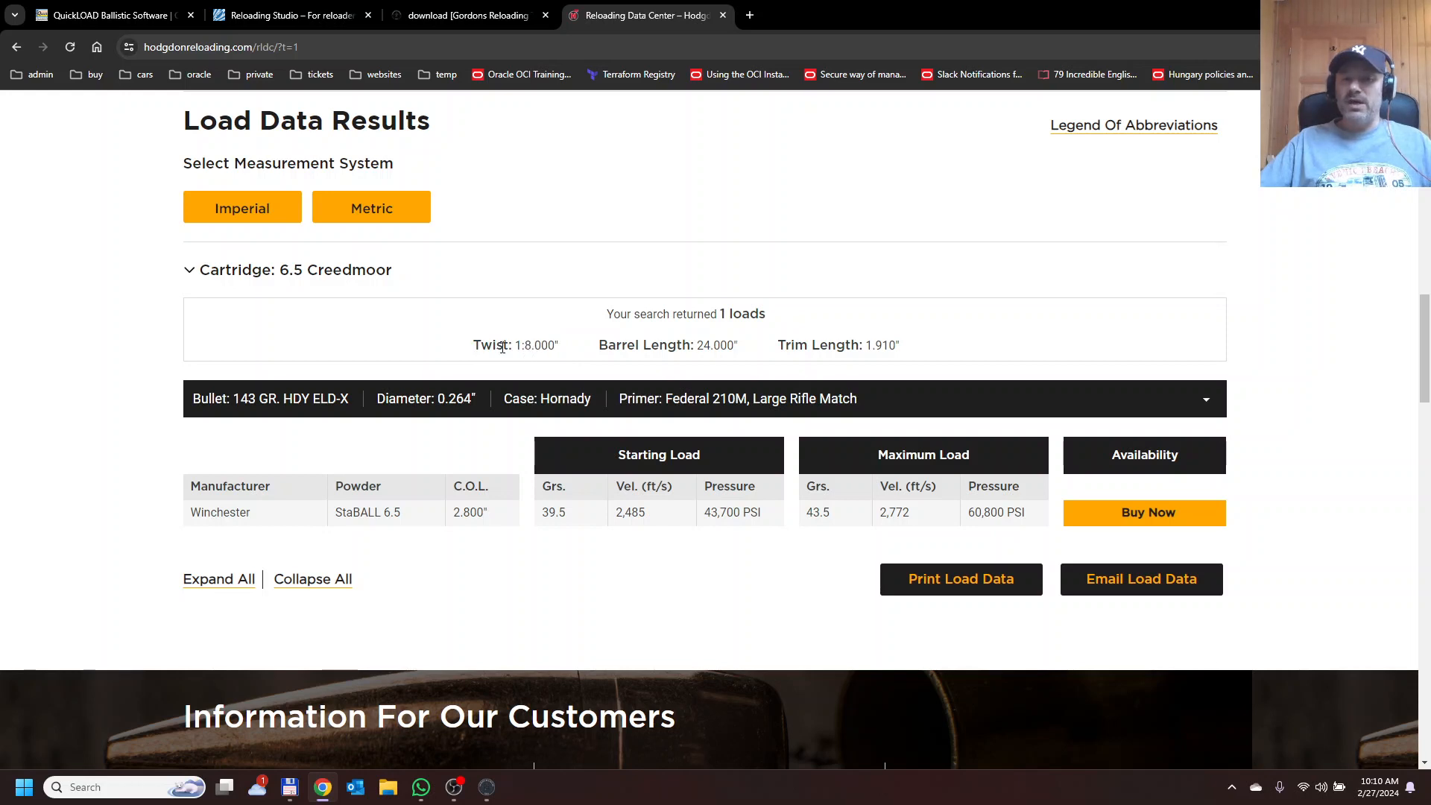
{"action": "left_click_drag", "start_coordinate": [608, 347], "coordinate": [900, 352]}
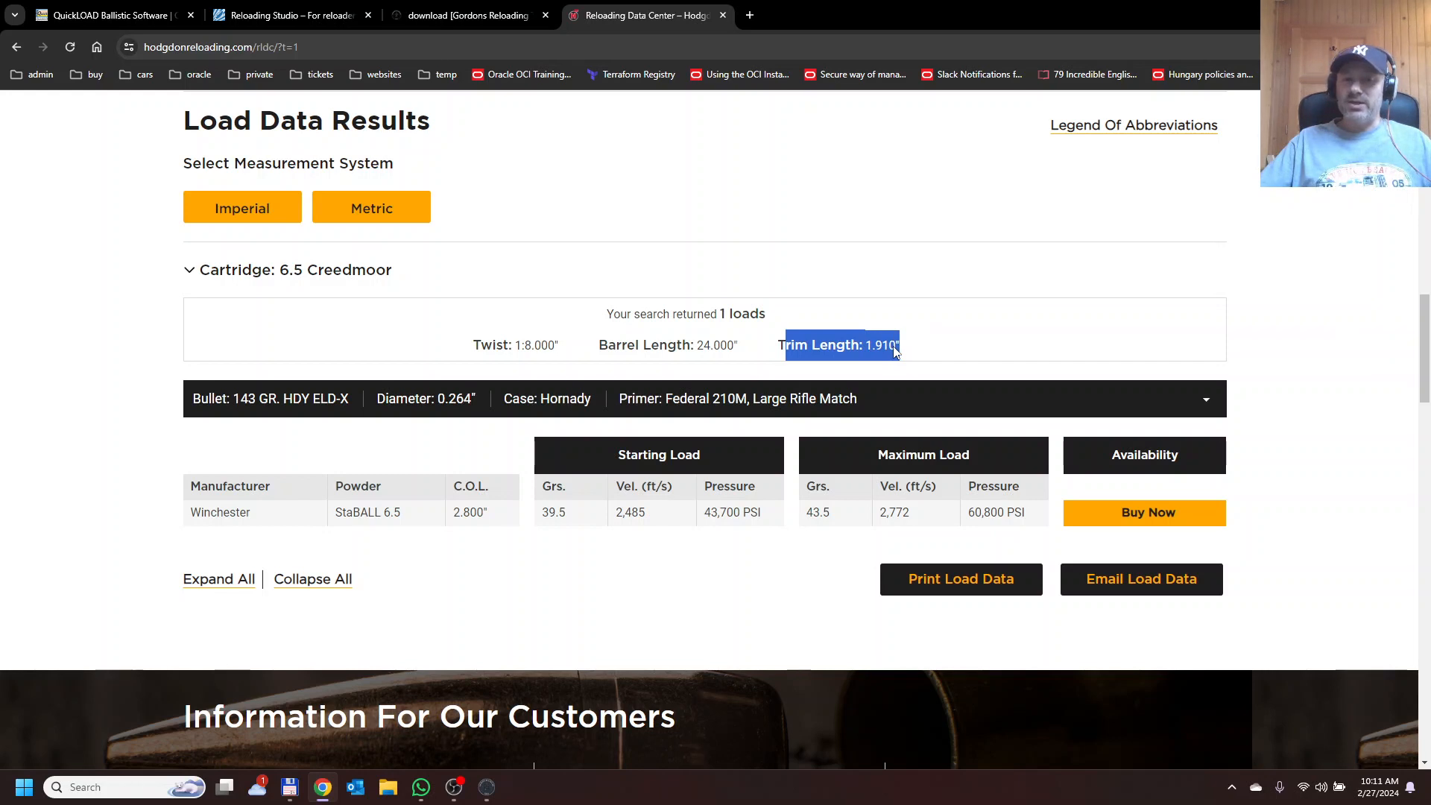
{"action": "left_click", "coordinate": [234, 399]}
{"action": "left_click_drag", "start_coordinate": [234, 399], "coordinate": [345, 399]}
{"action": "left_click_drag", "start_coordinate": [438, 400], "coordinate": [467, 401]}
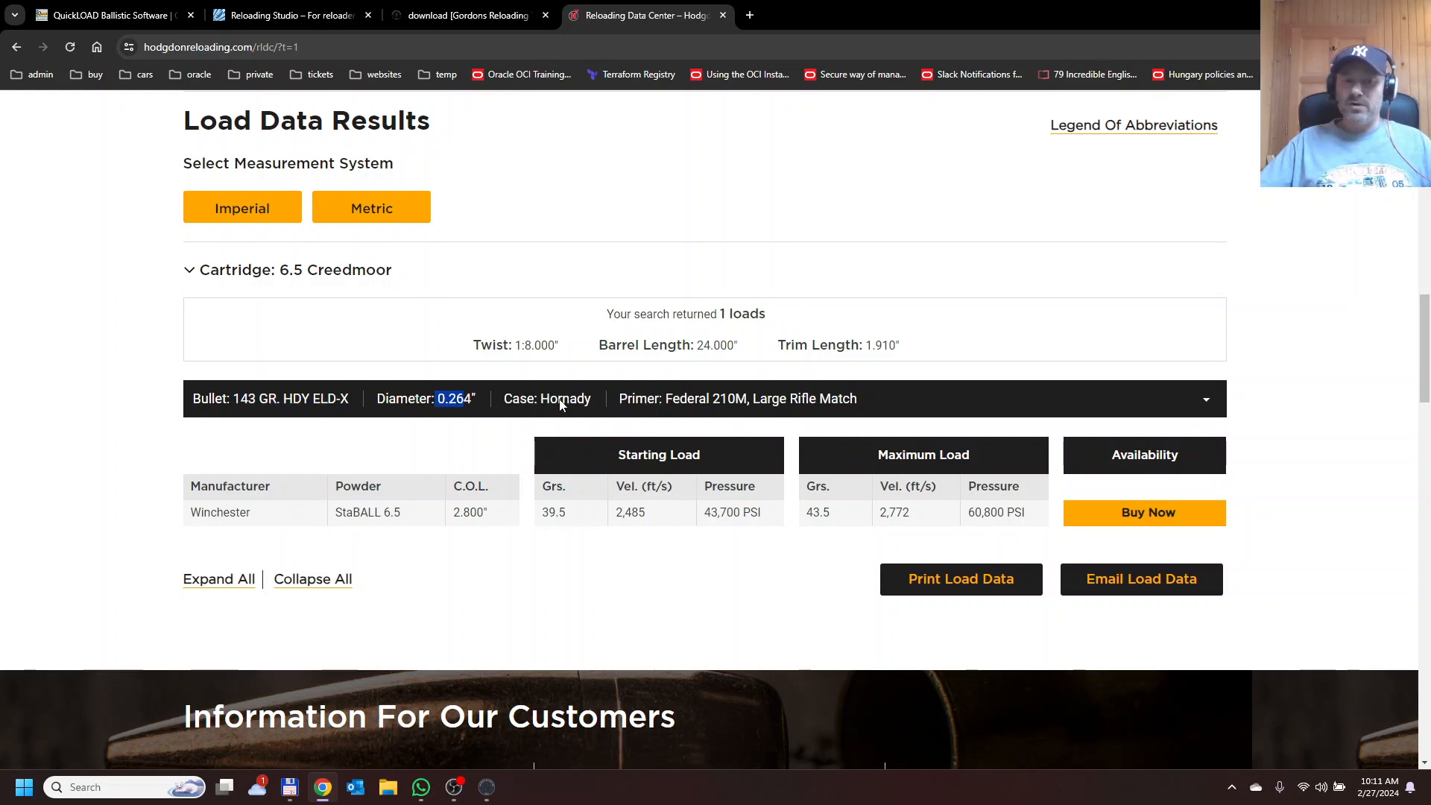
{"action": "left_click_drag", "start_coordinate": [535, 399], "coordinate": [598, 401]}
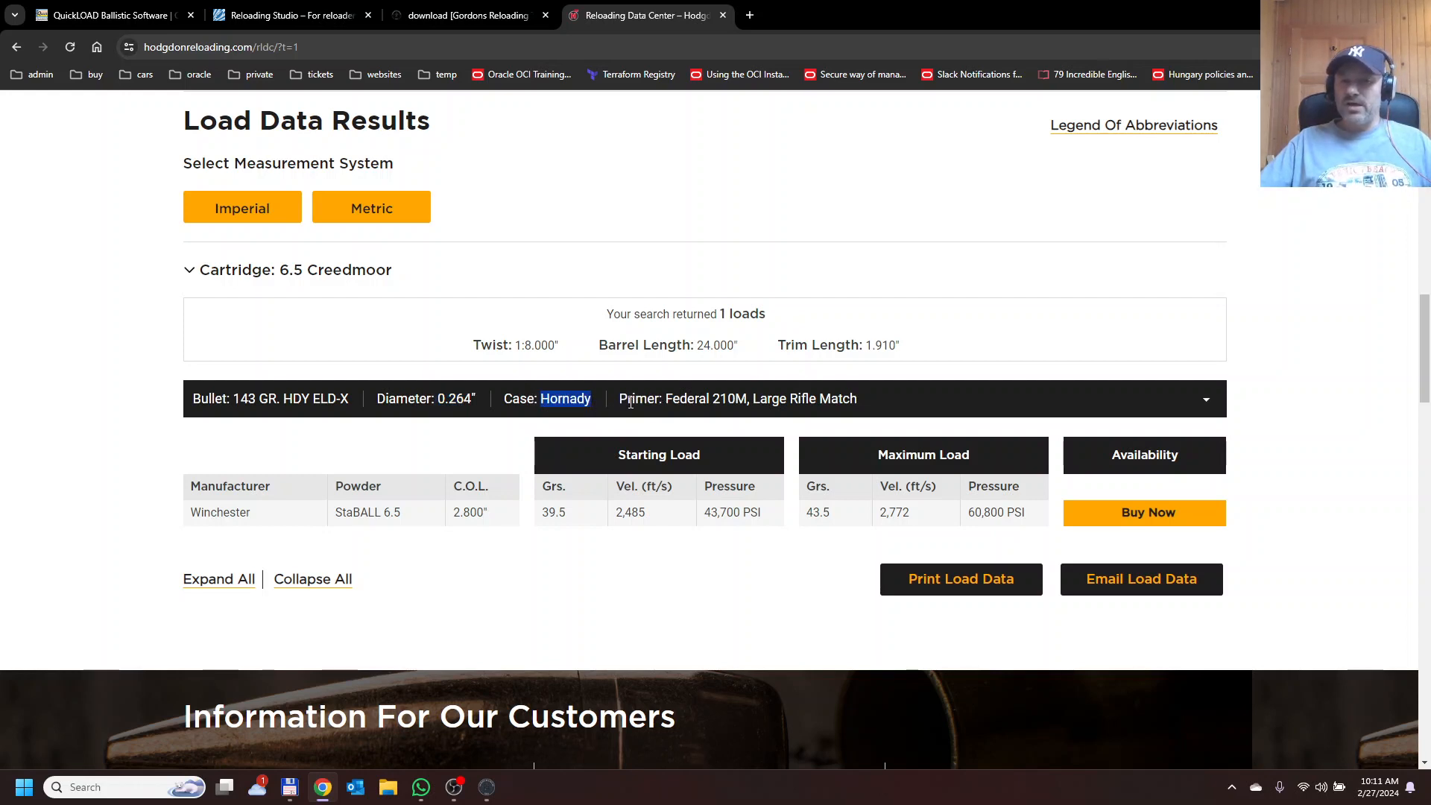
{"action": "left_click_drag", "start_coordinate": [635, 402], "coordinate": [796, 404]}
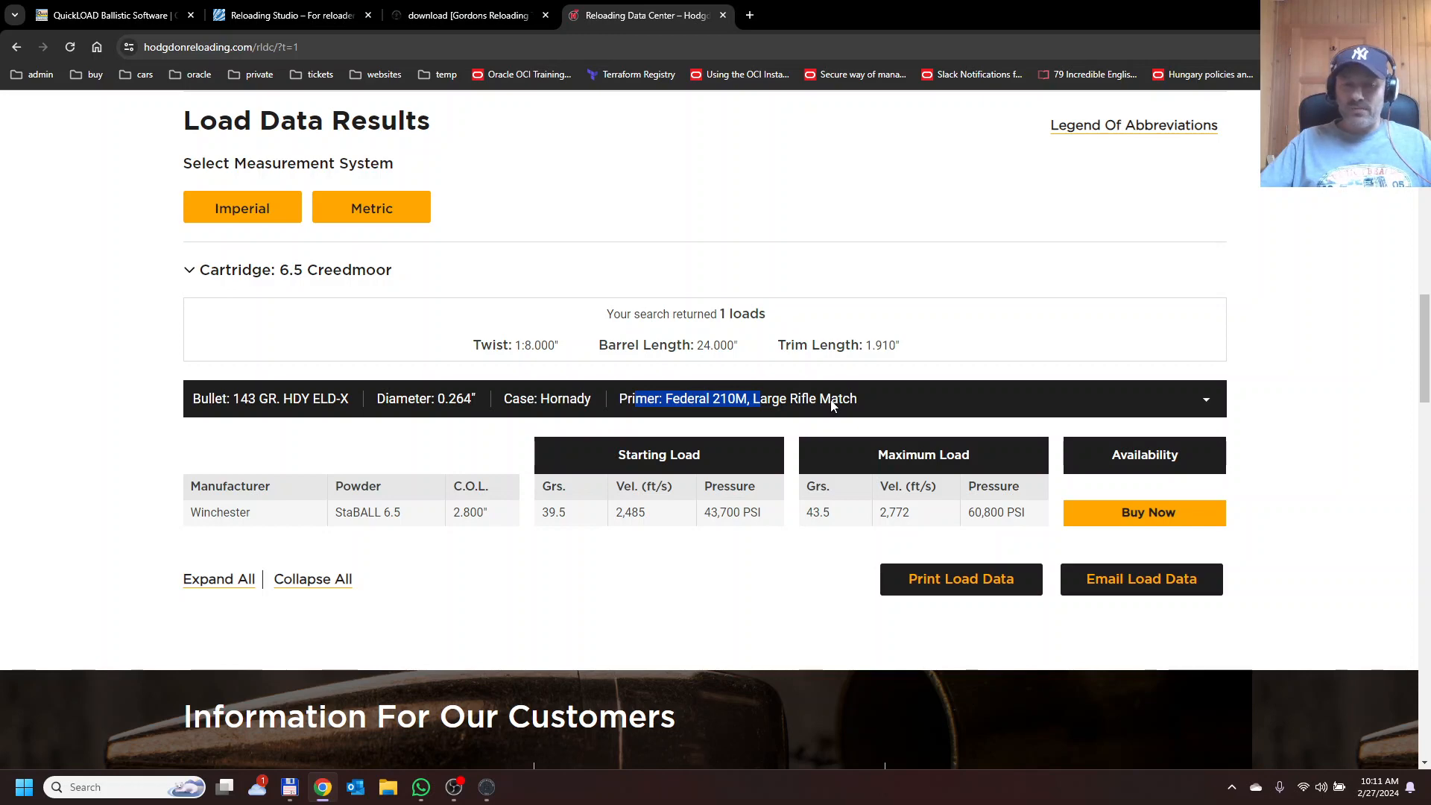
Examine the starting and maximum load charge weights in the results table.
{"action": "left_click", "coordinate": [568, 581]}
{"action": "scroll", "coordinate": [568, 581], "scroll_direction": "down", "scroll_amount": 1}
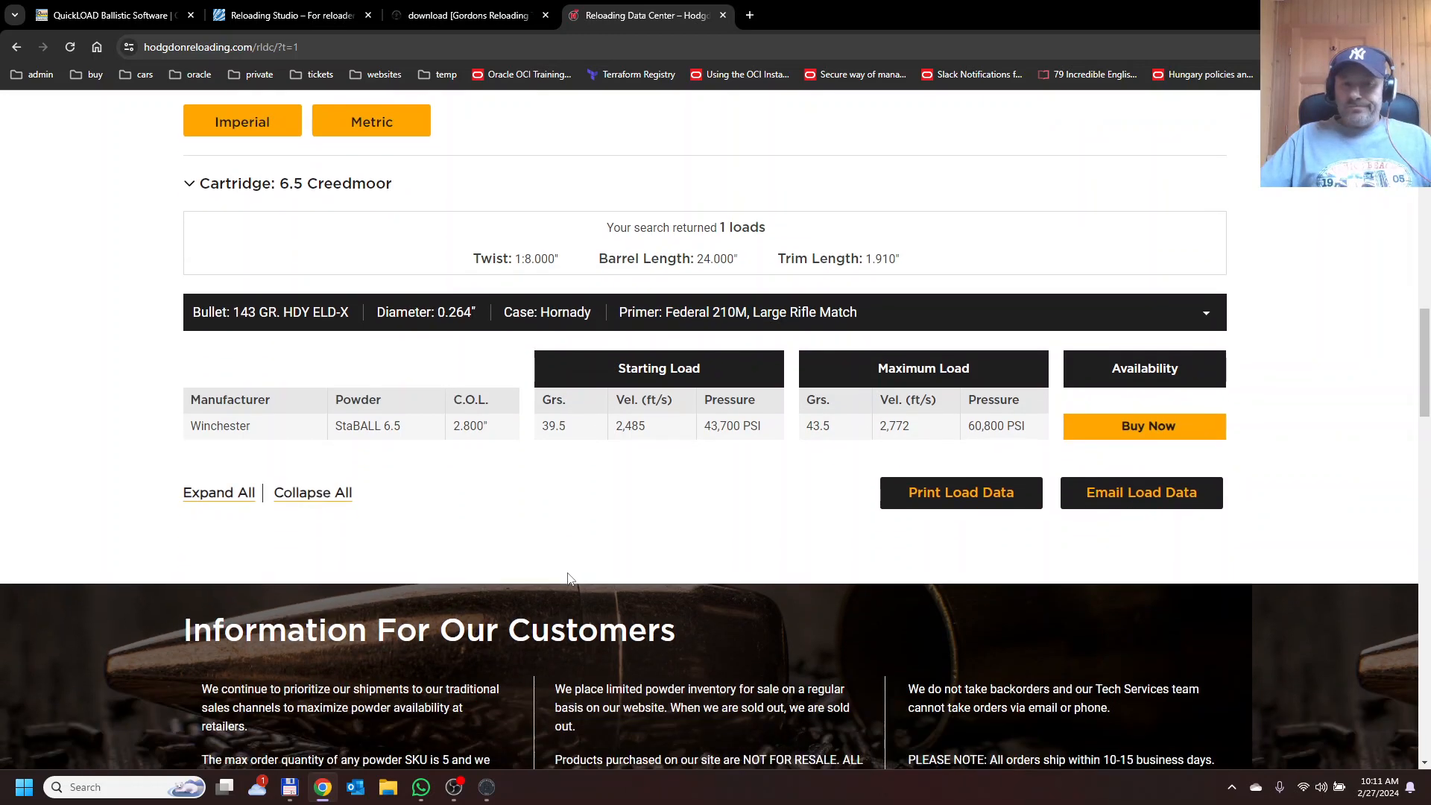
{"action": "scroll", "coordinate": [568, 579], "scroll_direction": "down", "scroll_amount": 1}
{"action": "scroll", "coordinate": [607, 358], "scroll_direction": "up", "scroll_amount": 2}
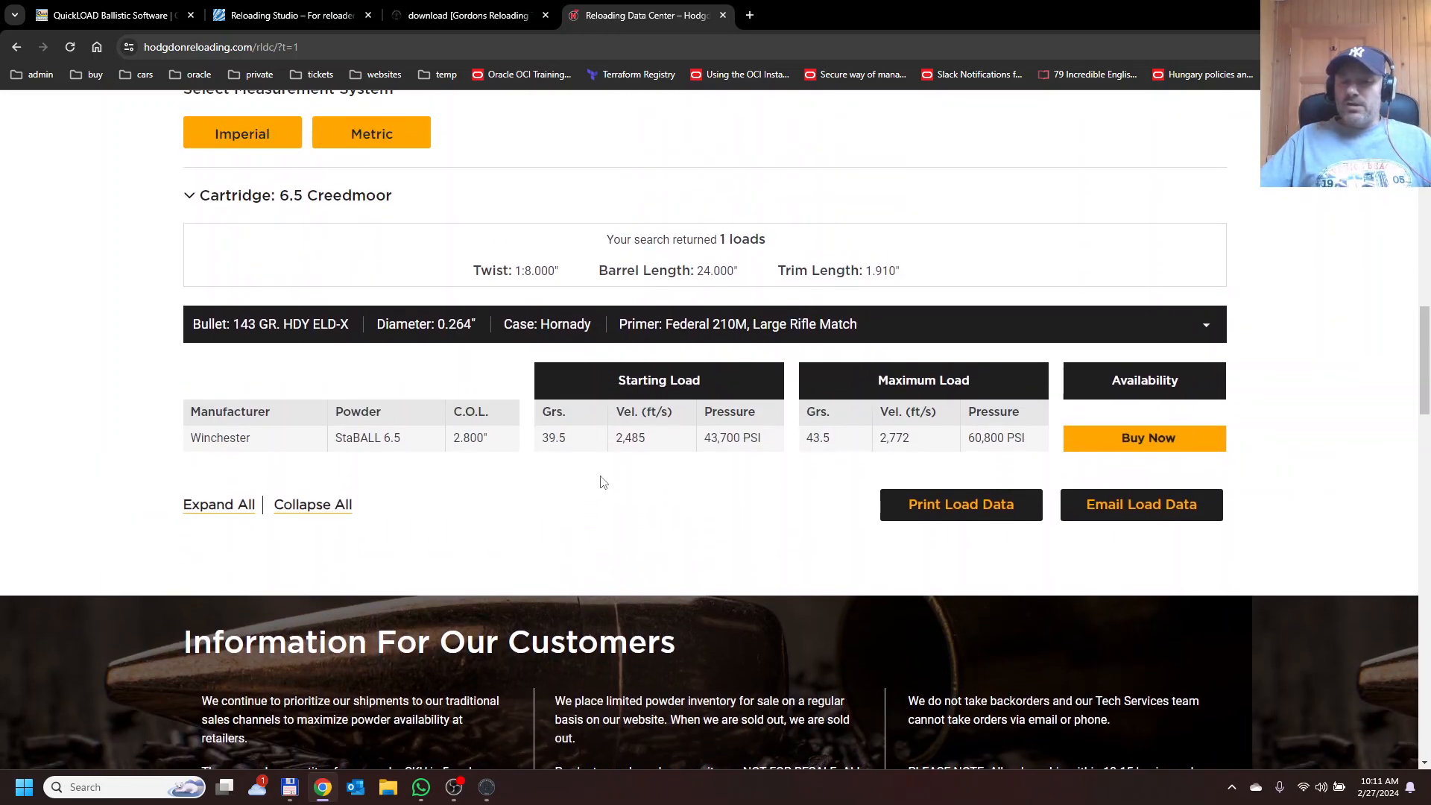
{"action": "double_click", "coordinate": [545, 438]}
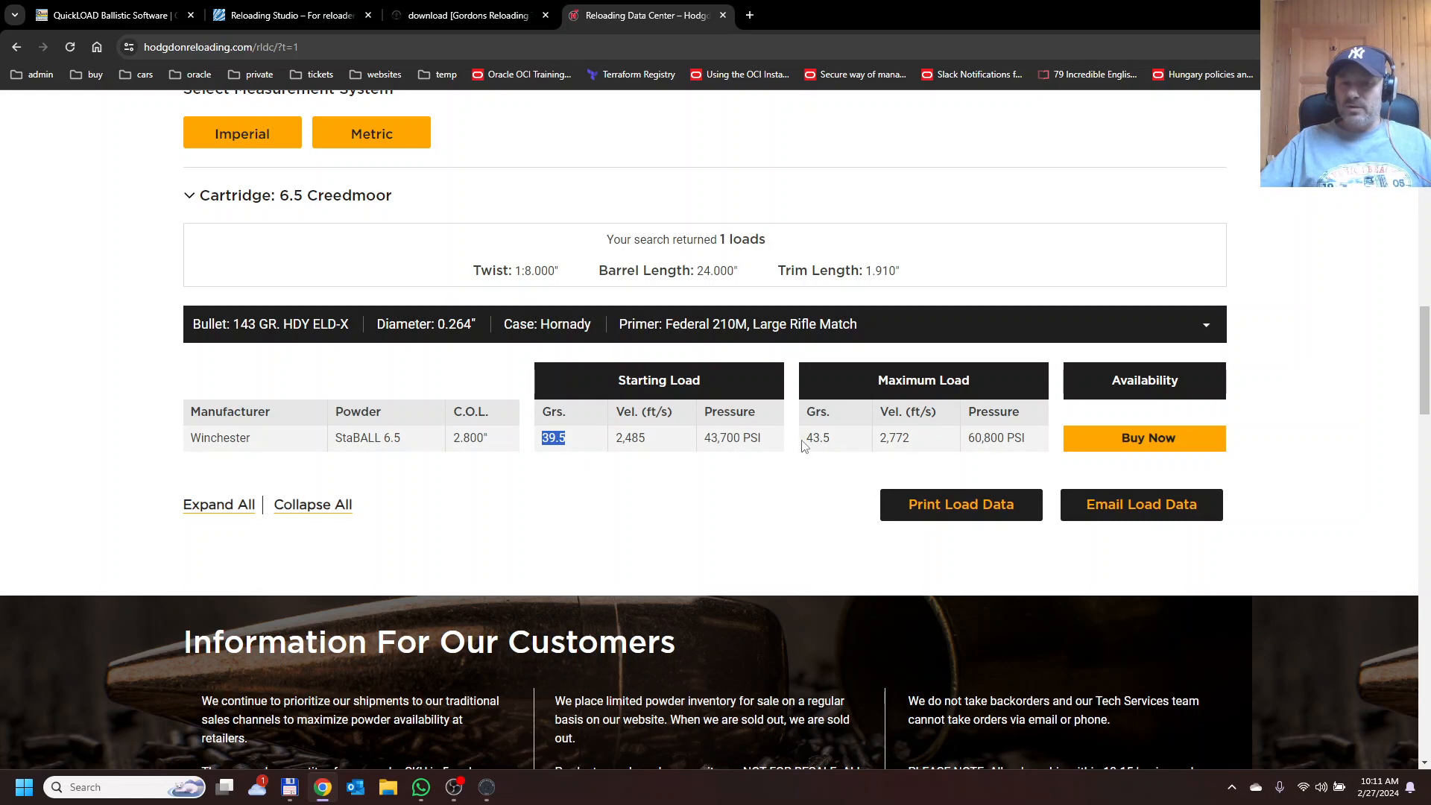
{"action": "left_click_drag", "start_coordinate": [807, 438], "coordinate": [835, 441]}
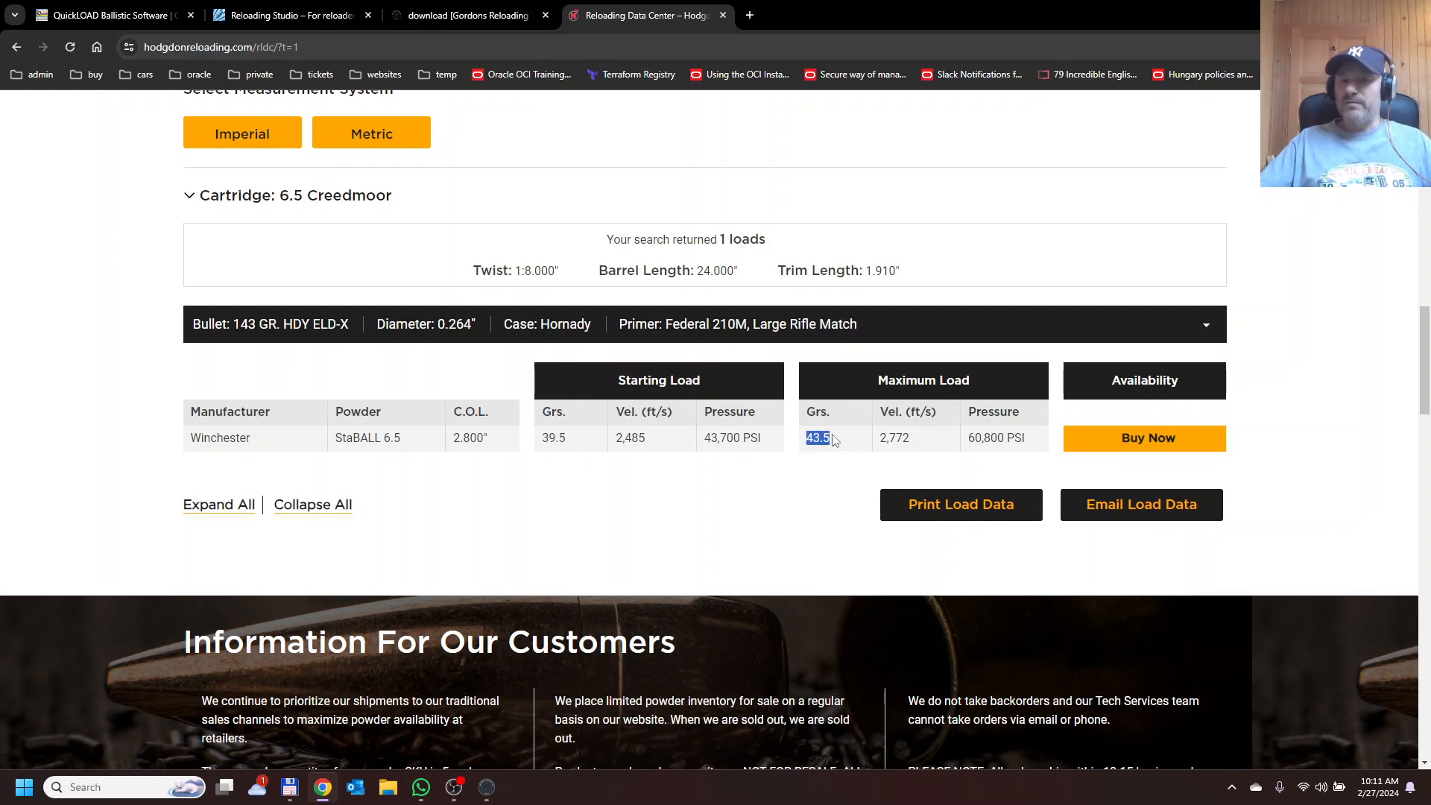
{"action": "left_click", "coordinate": [786, 479]}
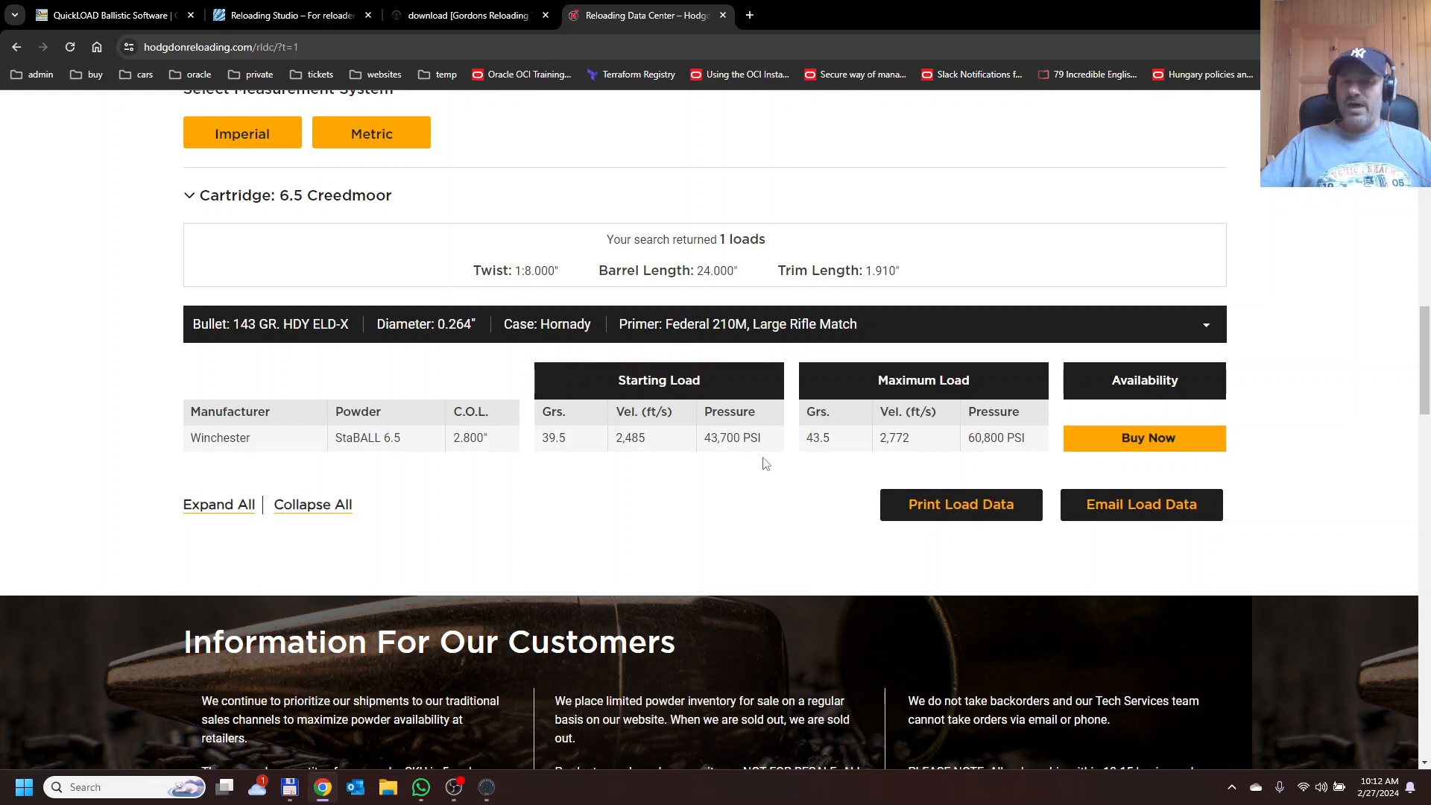
{"action": "left_click_drag", "start_coordinate": [809, 440], "coordinate": [838, 449]}
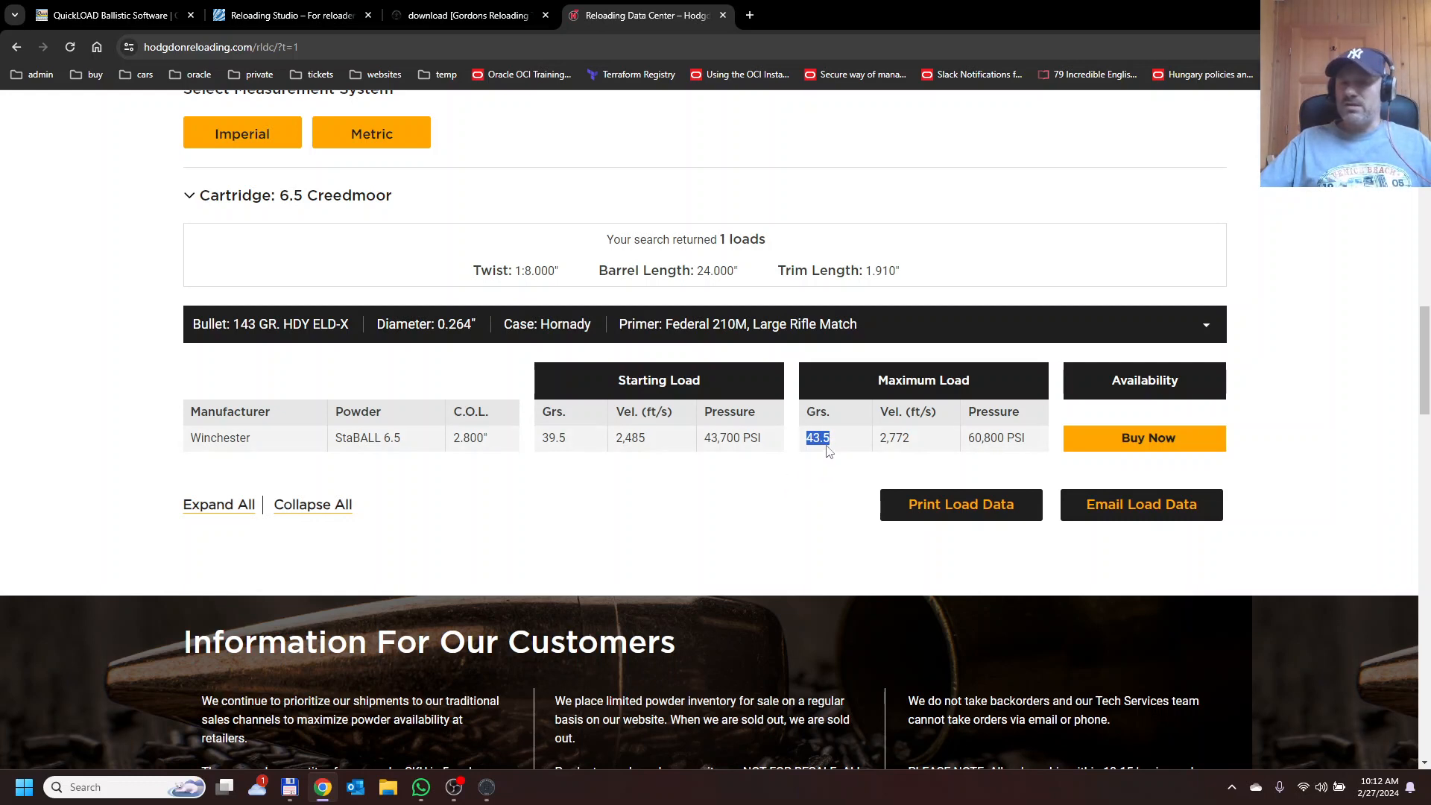
{"action": "left_click", "coordinate": [817, 441]}
{"action": "left_click_drag", "start_coordinate": [810, 440], "coordinate": [833, 444]}
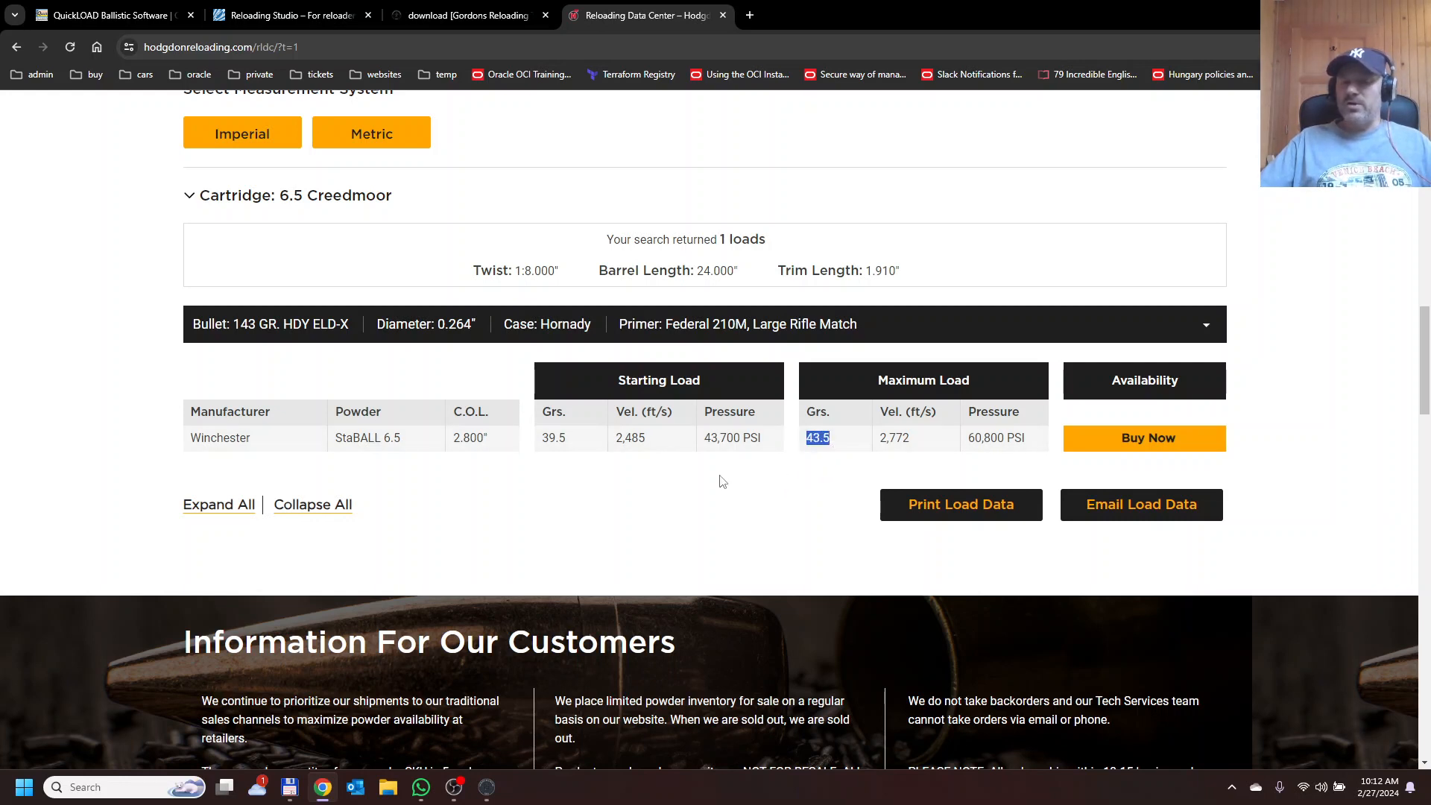
{"action": "left_click", "coordinate": [686, 480]}
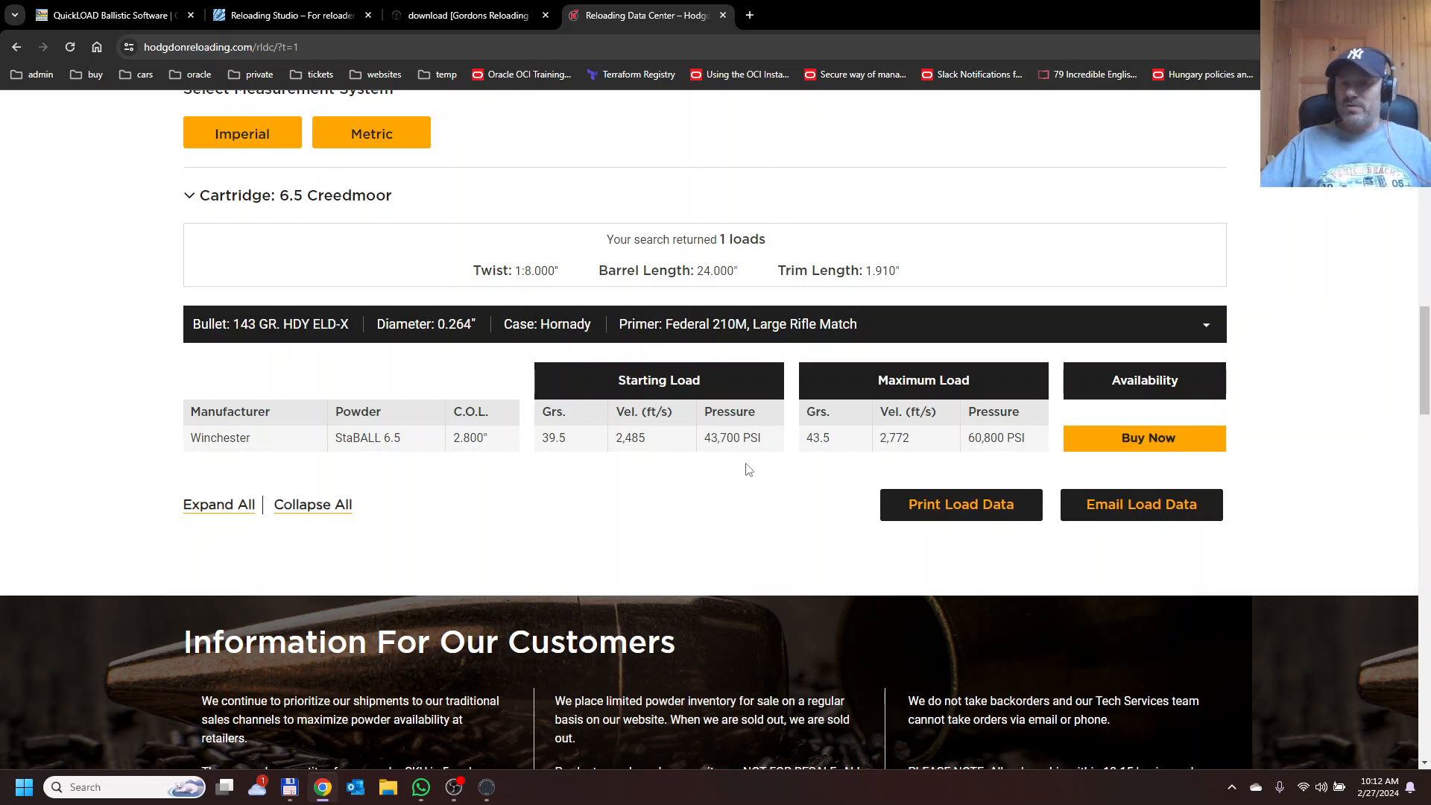
{"action": "left_click_drag", "start_coordinate": [807, 440], "coordinate": [826, 440]}
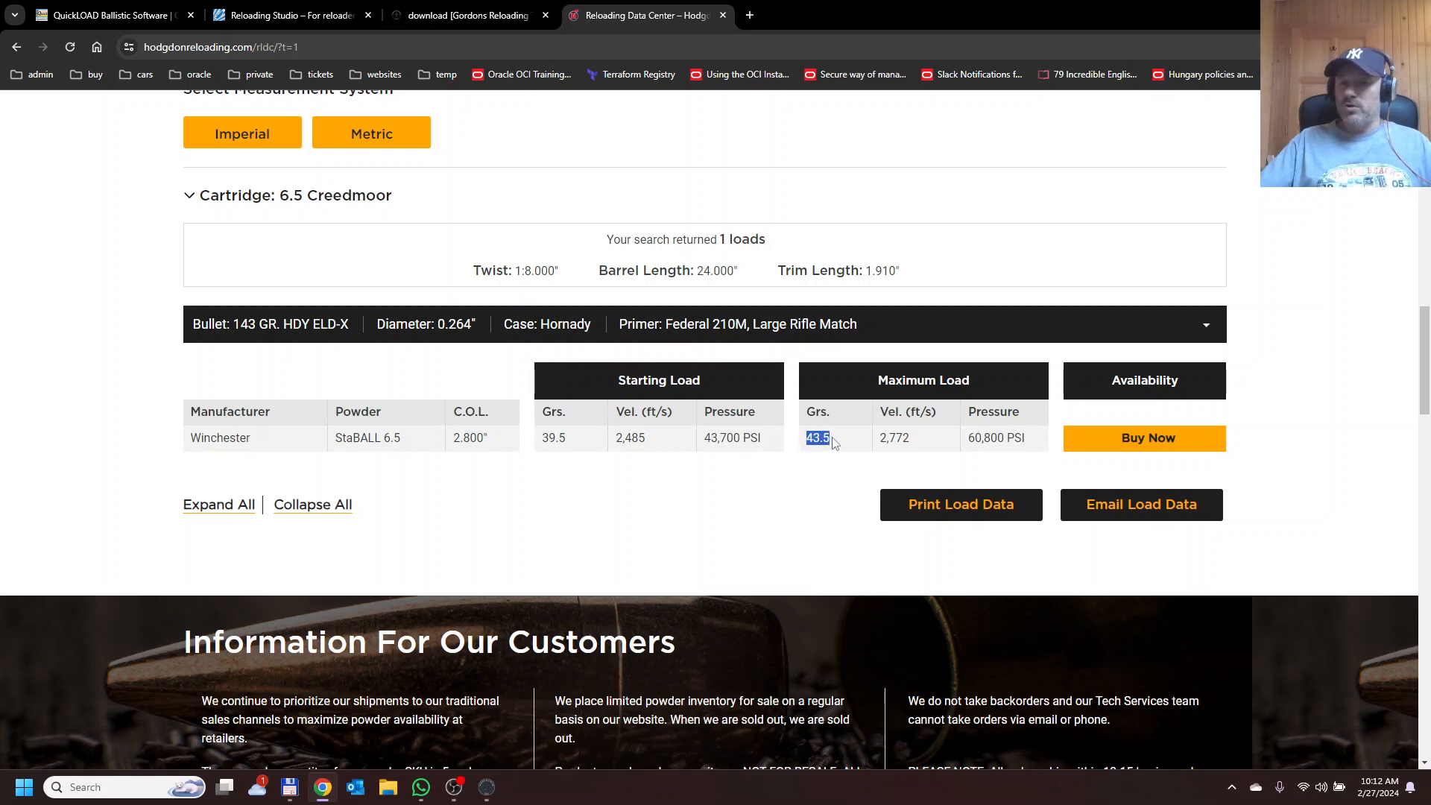
{"action": "left_click", "coordinate": [830, 441]}
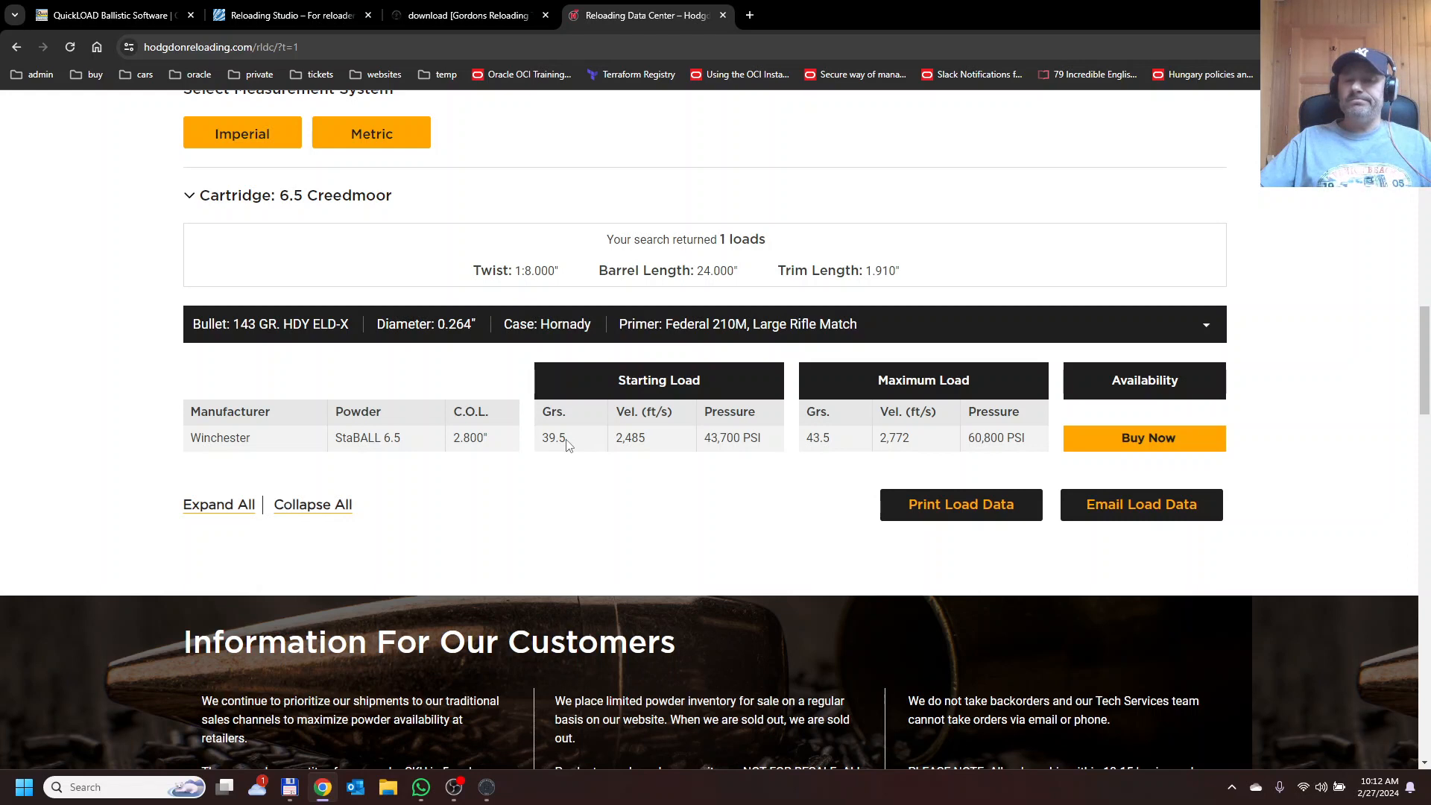
Compare the starting load charge weight against the maximum load charge weight for StaBALL 6.5.
{"action": "left_click_drag", "start_coordinate": [566, 444], "coordinate": [541, 445]}
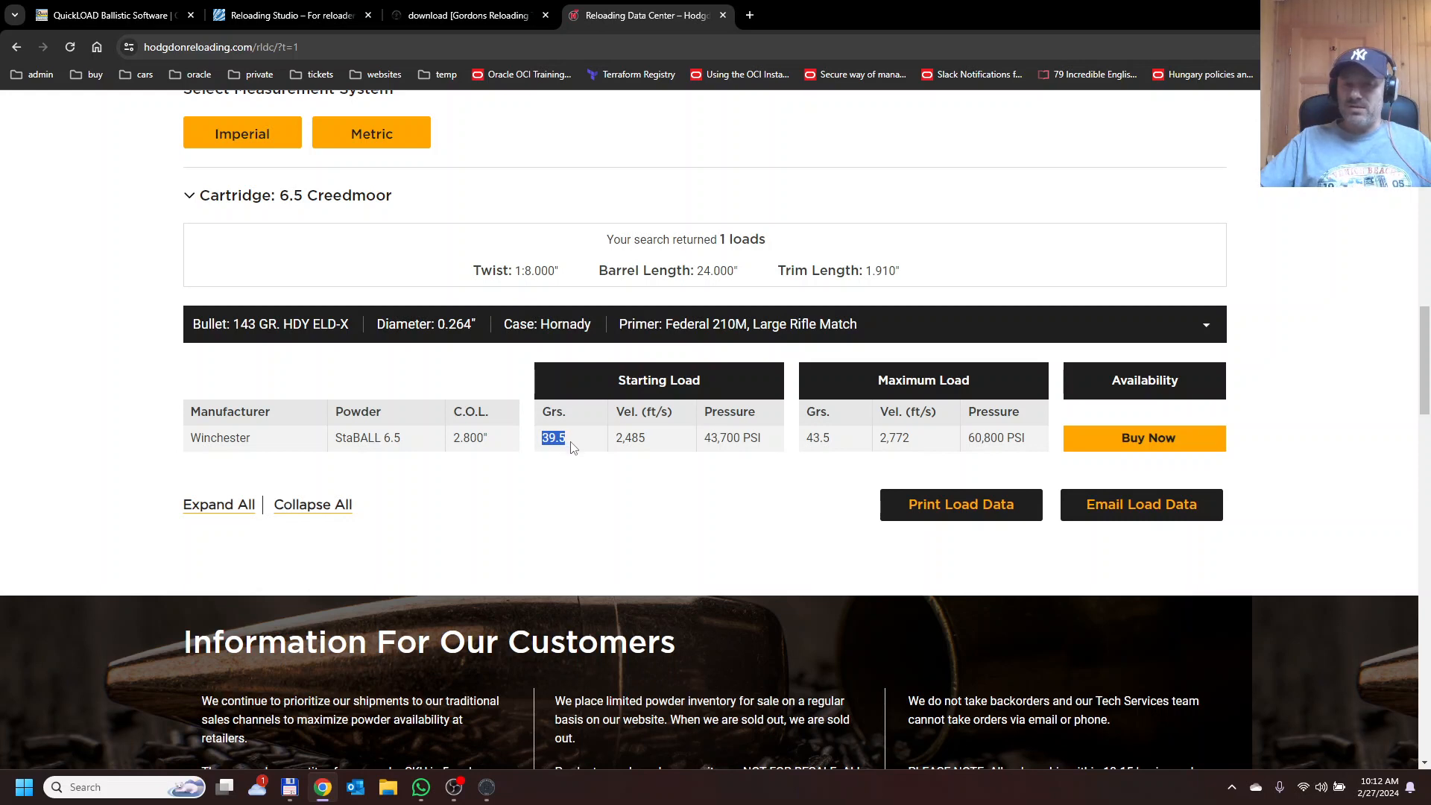
{"action": "left_click", "coordinate": [576, 448]}
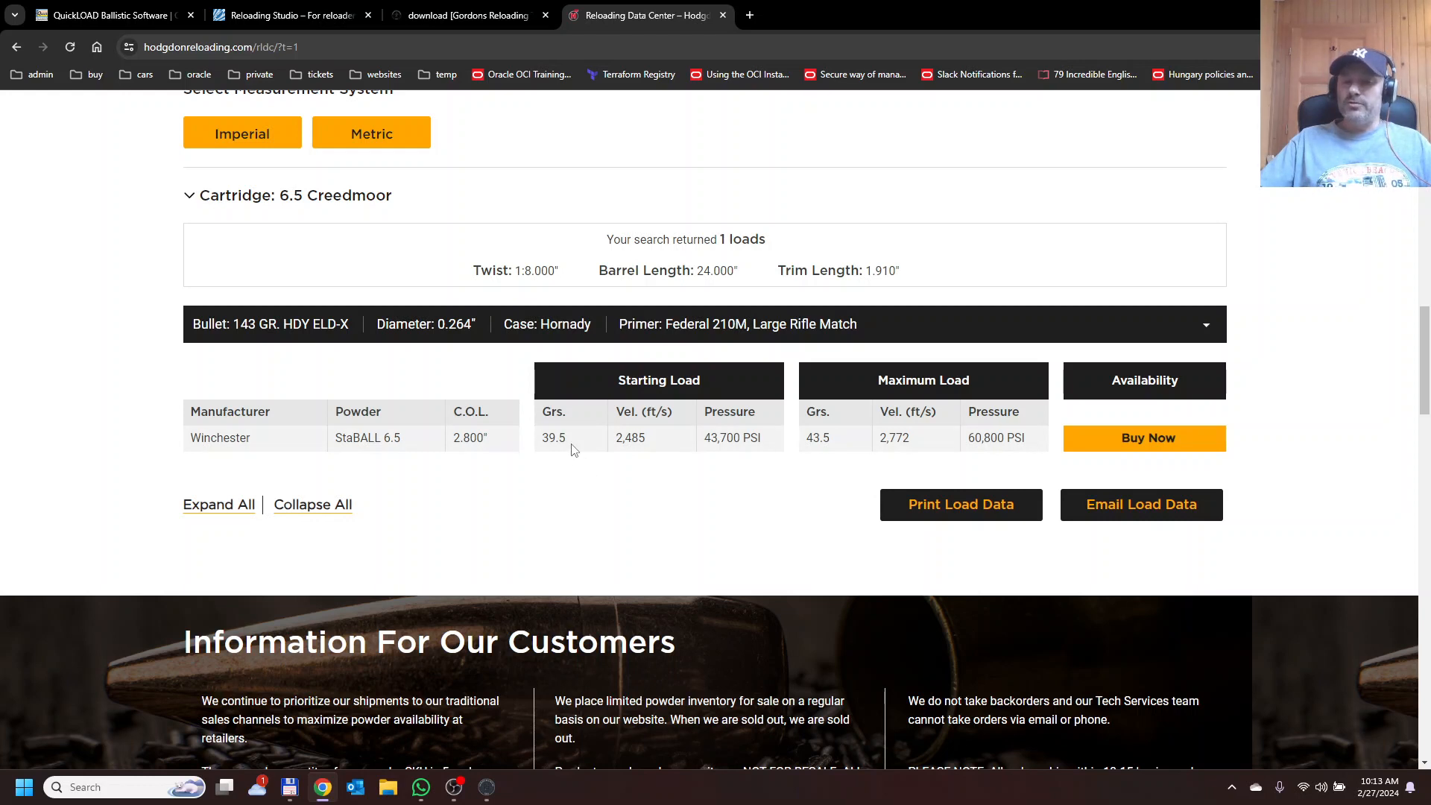
{"action": "left_click_drag", "start_coordinate": [544, 442], "coordinate": [568, 442]}
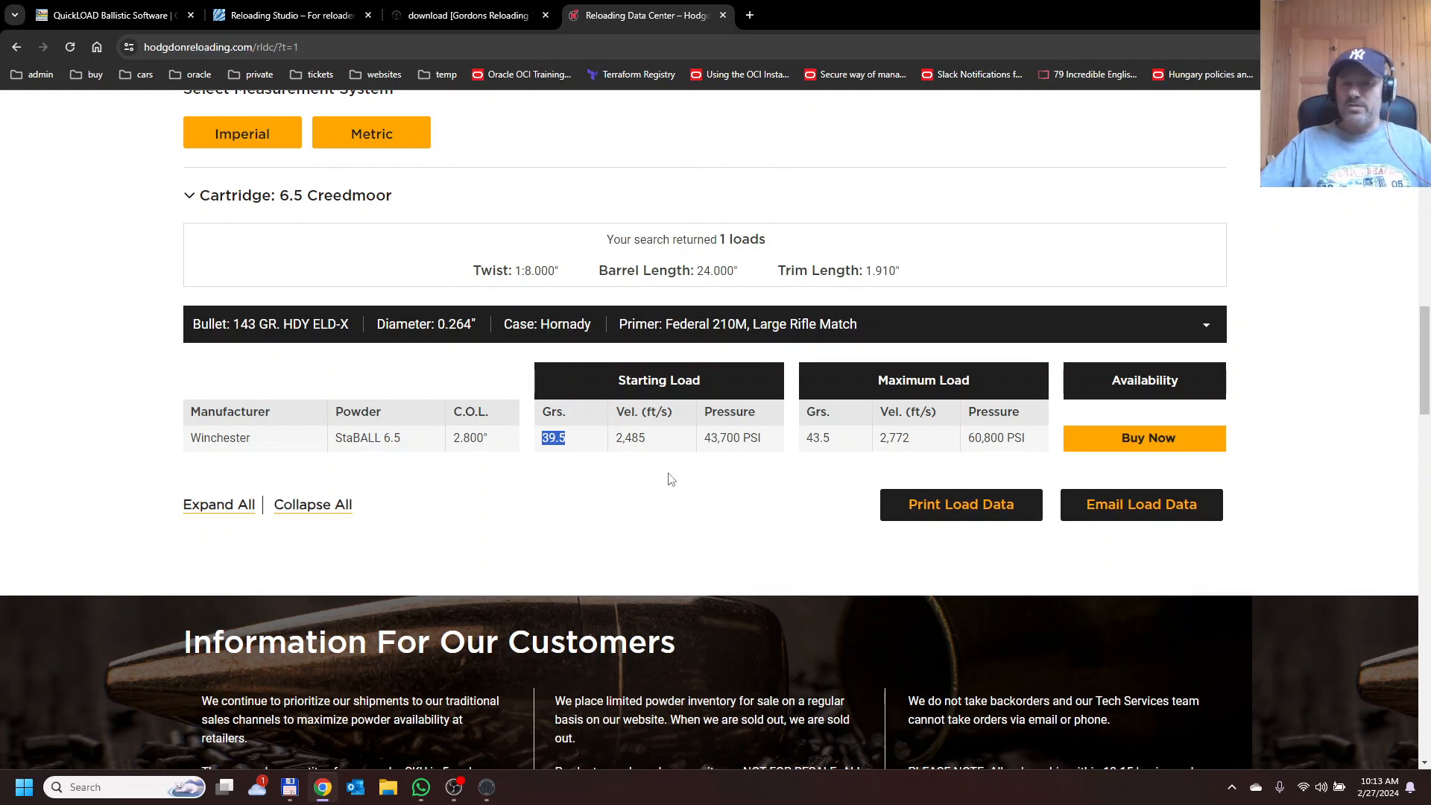
{"action": "left_click", "coordinate": [574, 444]}
{"action": "left_click_drag", "start_coordinate": [574, 444], "coordinate": [541, 440]}
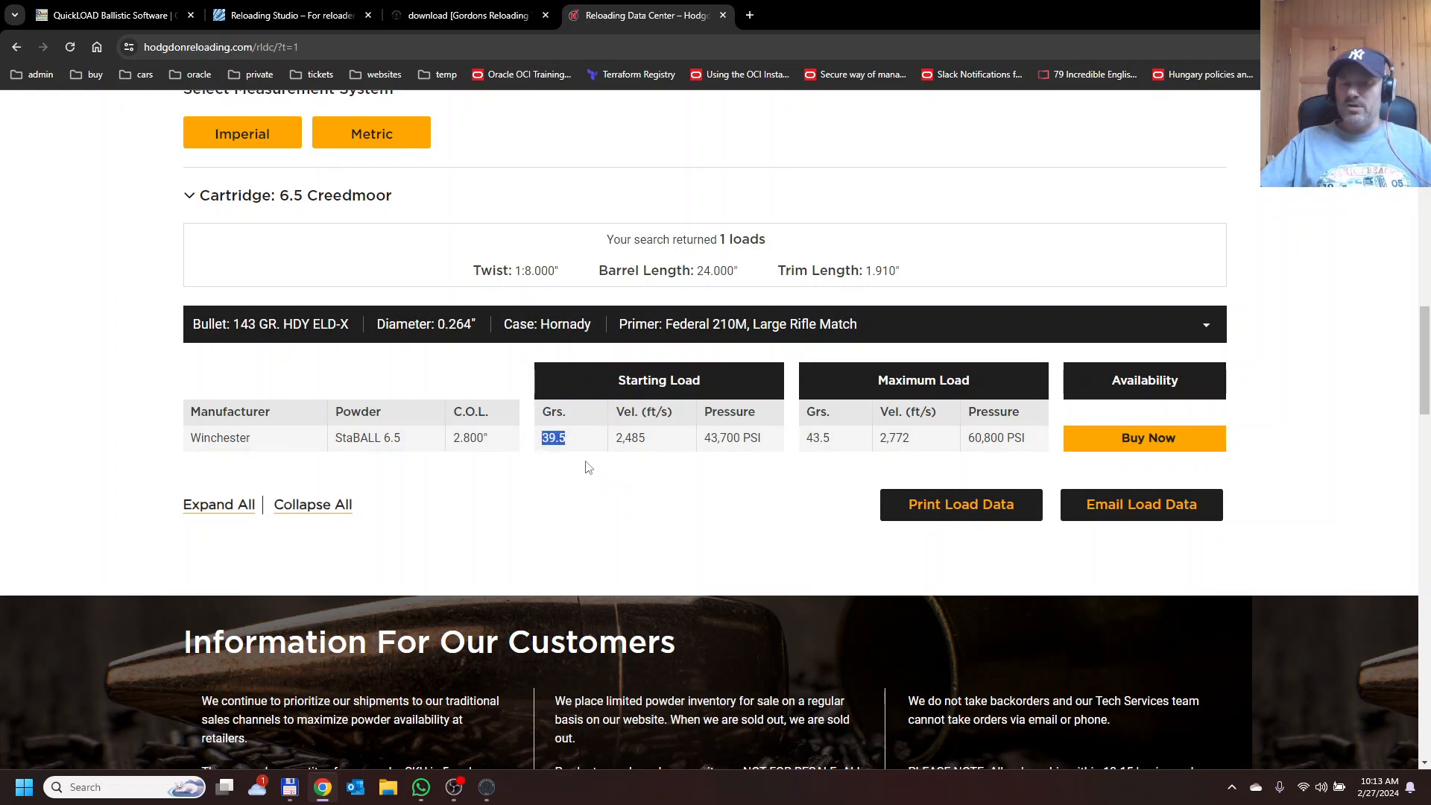
{"action": "left_click", "coordinate": [612, 473]}
{"action": "left_click_drag", "start_coordinate": [579, 444], "coordinate": [541, 440]}
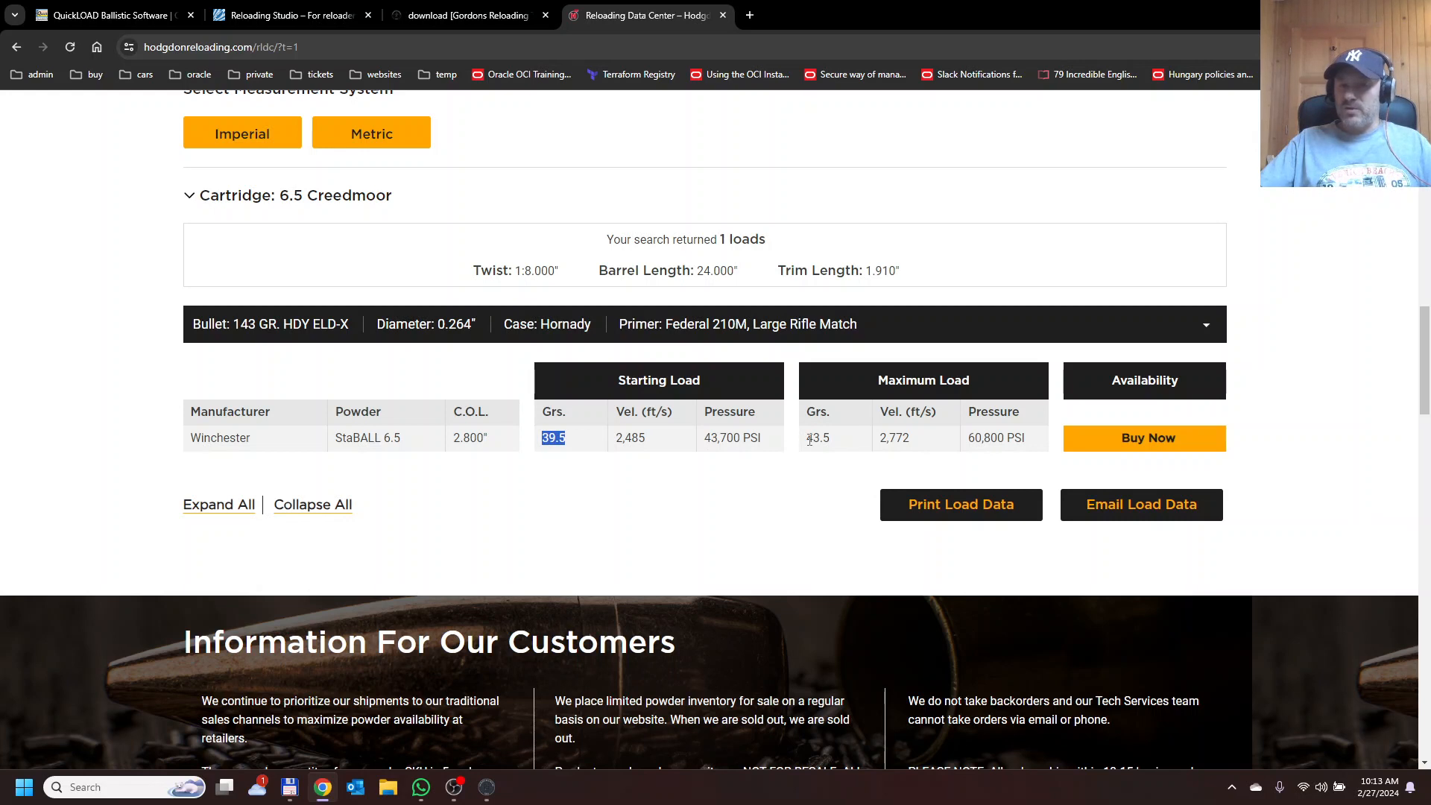
{"action": "left_click_drag", "start_coordinate": [807, 440], "coordinate": [834, 443]}
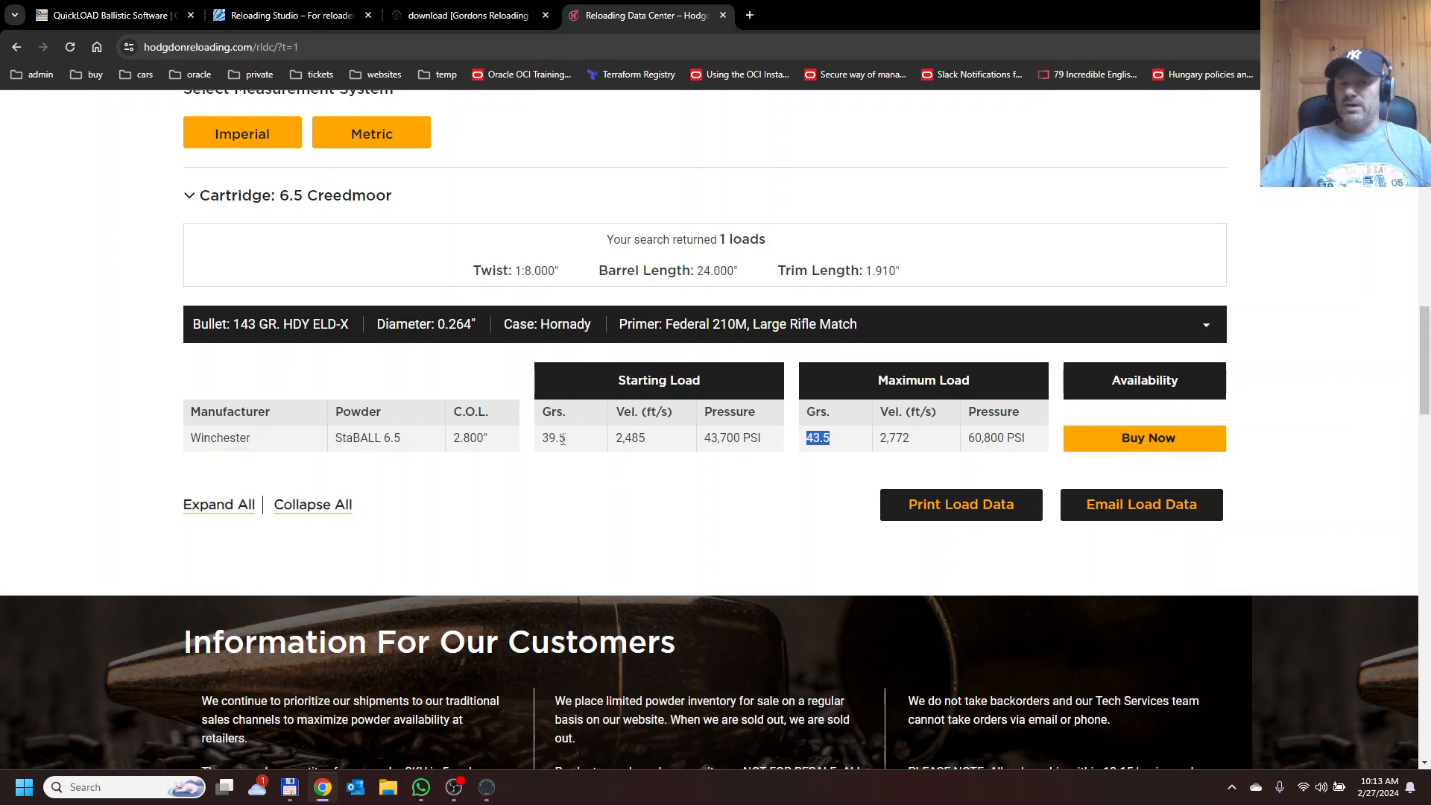
{"action": "left_click", "coordinate": [823, 444]}
{"action": "left_click_drag", "start_coordinate": [829, 441], "coordinate": [801, 440]}
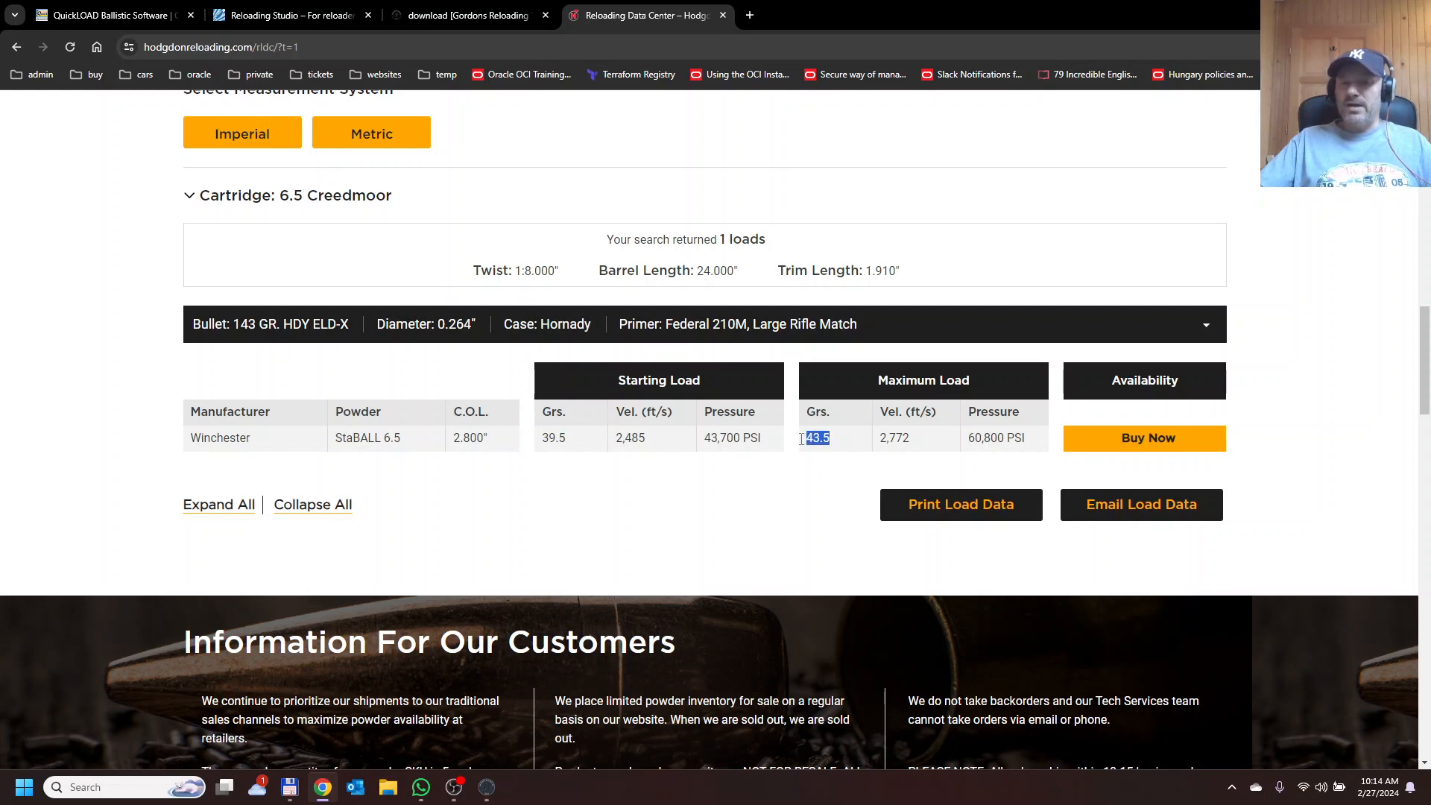
{"action": "double_click", "coordinate": [550, 437]}
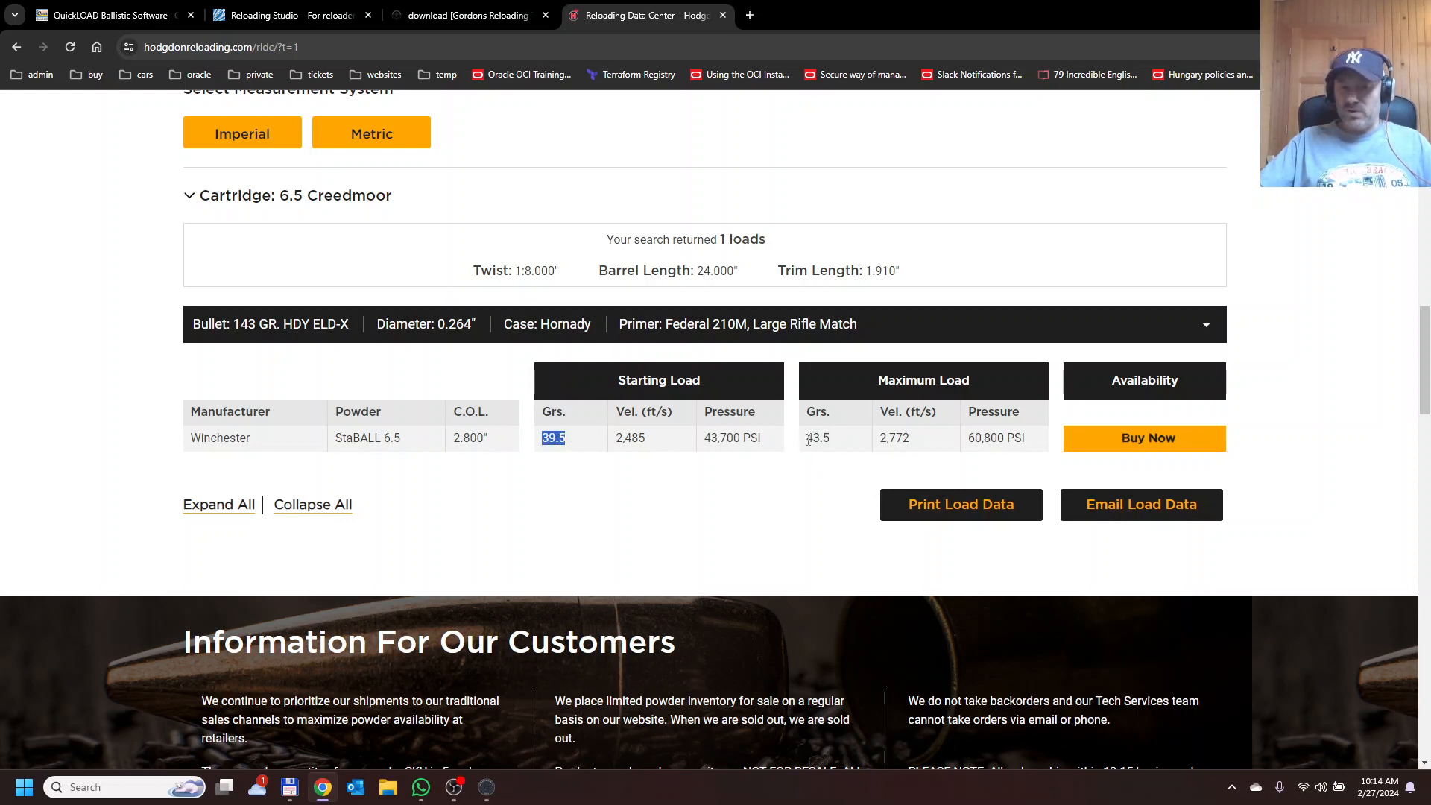
Highlight the starting and maximum charge weights in the Hodgdon load table.
{"action": "left_click_drag", "start_coordinate": [805, 440], "coordinate": [834, 441]}
{"action": "left_click", "coordinate": [725, 471]}
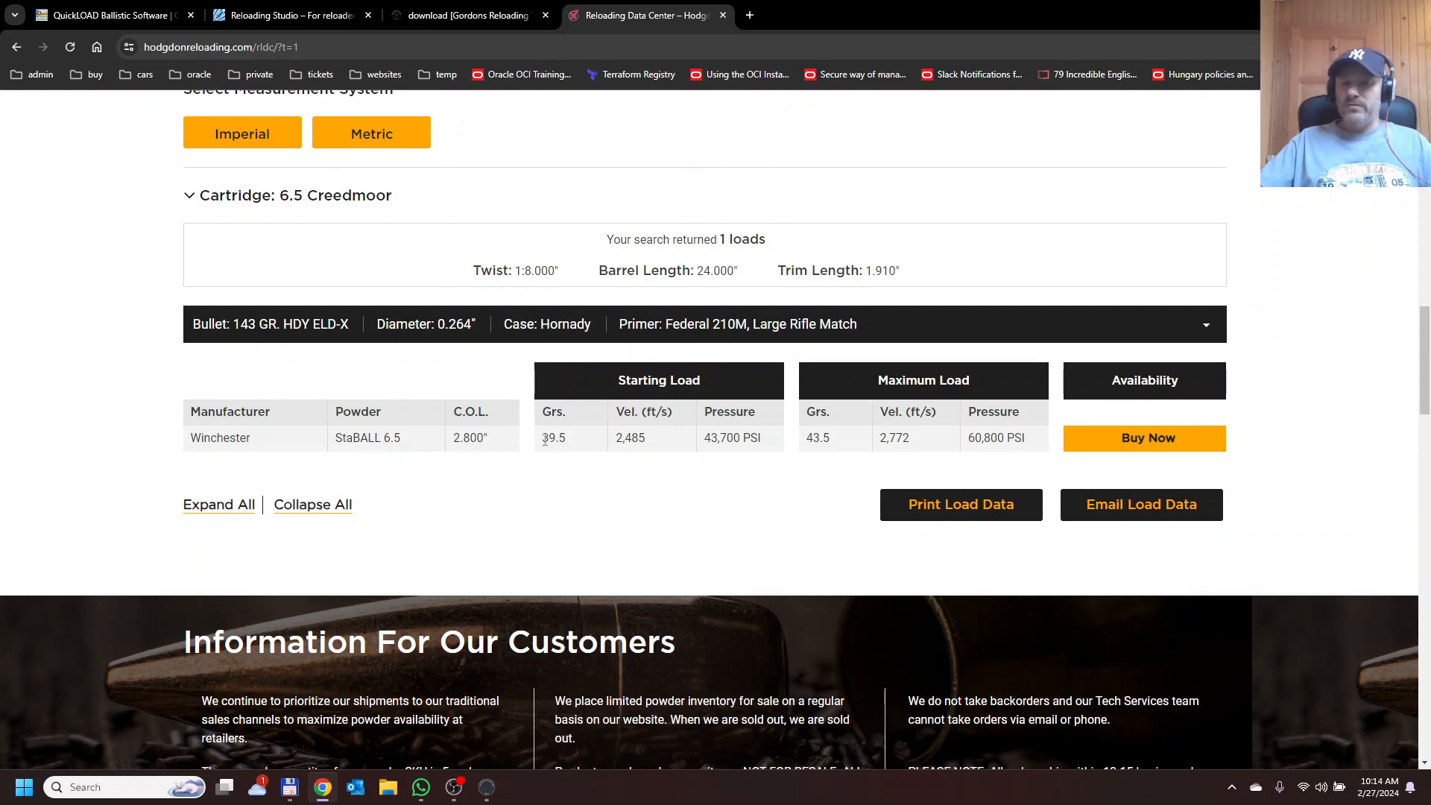
{"action": "left_click_drag", "start_coordinate": [543, 438], "coordinate": [571, 444]}
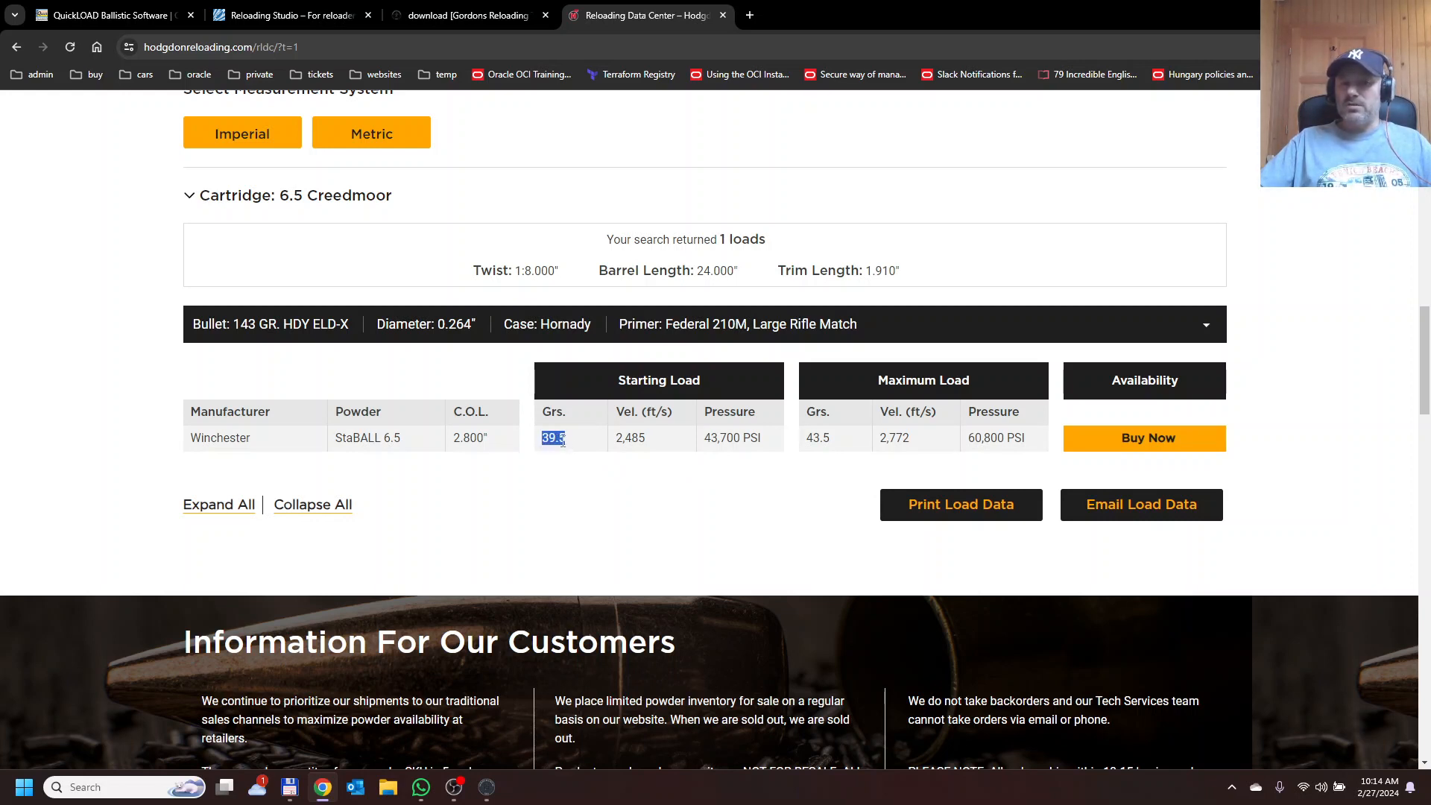
{"action": "left_click_drag", "start_coordinate": [807, 439], "coordinate": [839, 441]}
{"action": "left_click", "coordinate": [634, 445]}
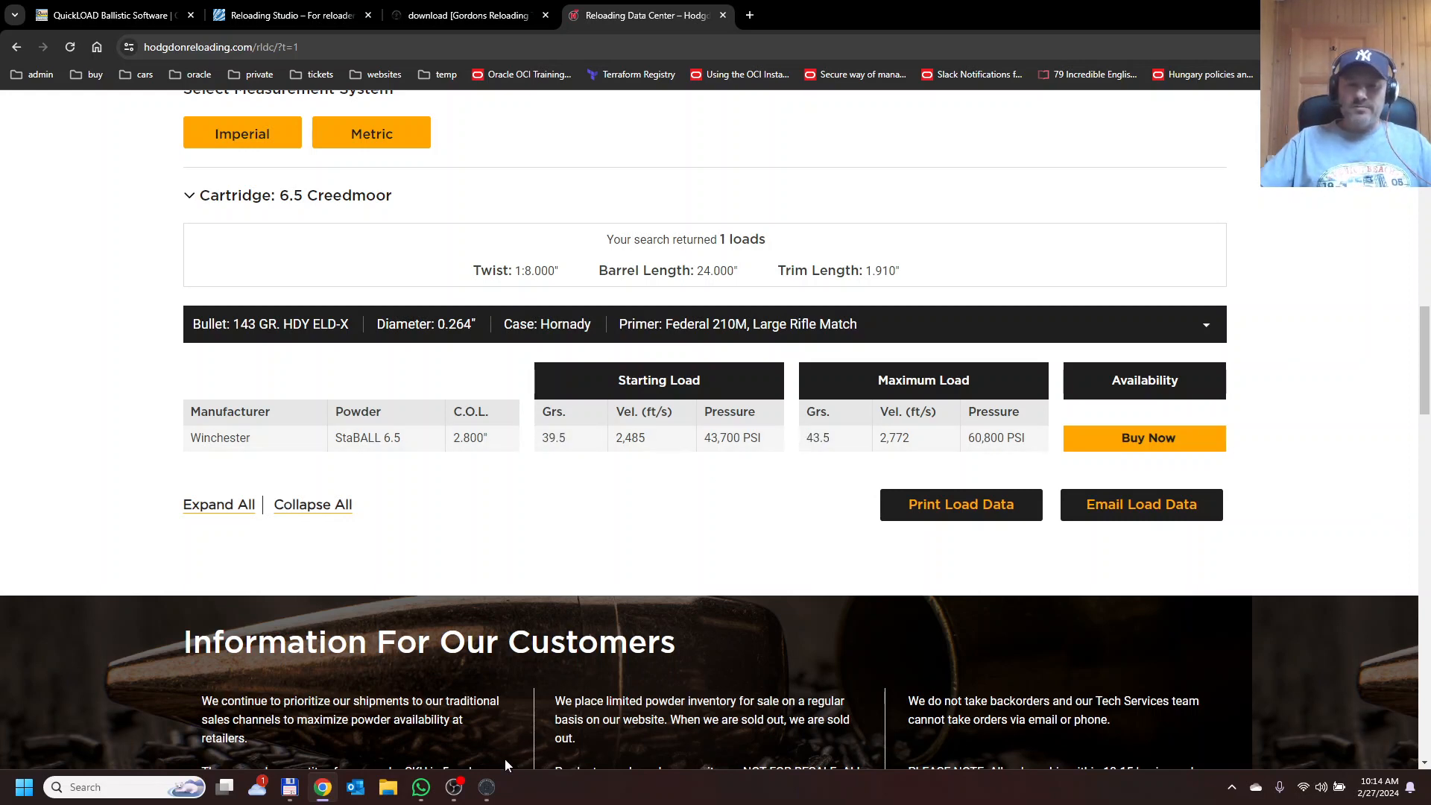
Switch to Gordons Reloading Tool and set the StaBall 6.5 powder mass to 43.50 grain.
{"action": "left_click", "coordinate": [486, 789]}
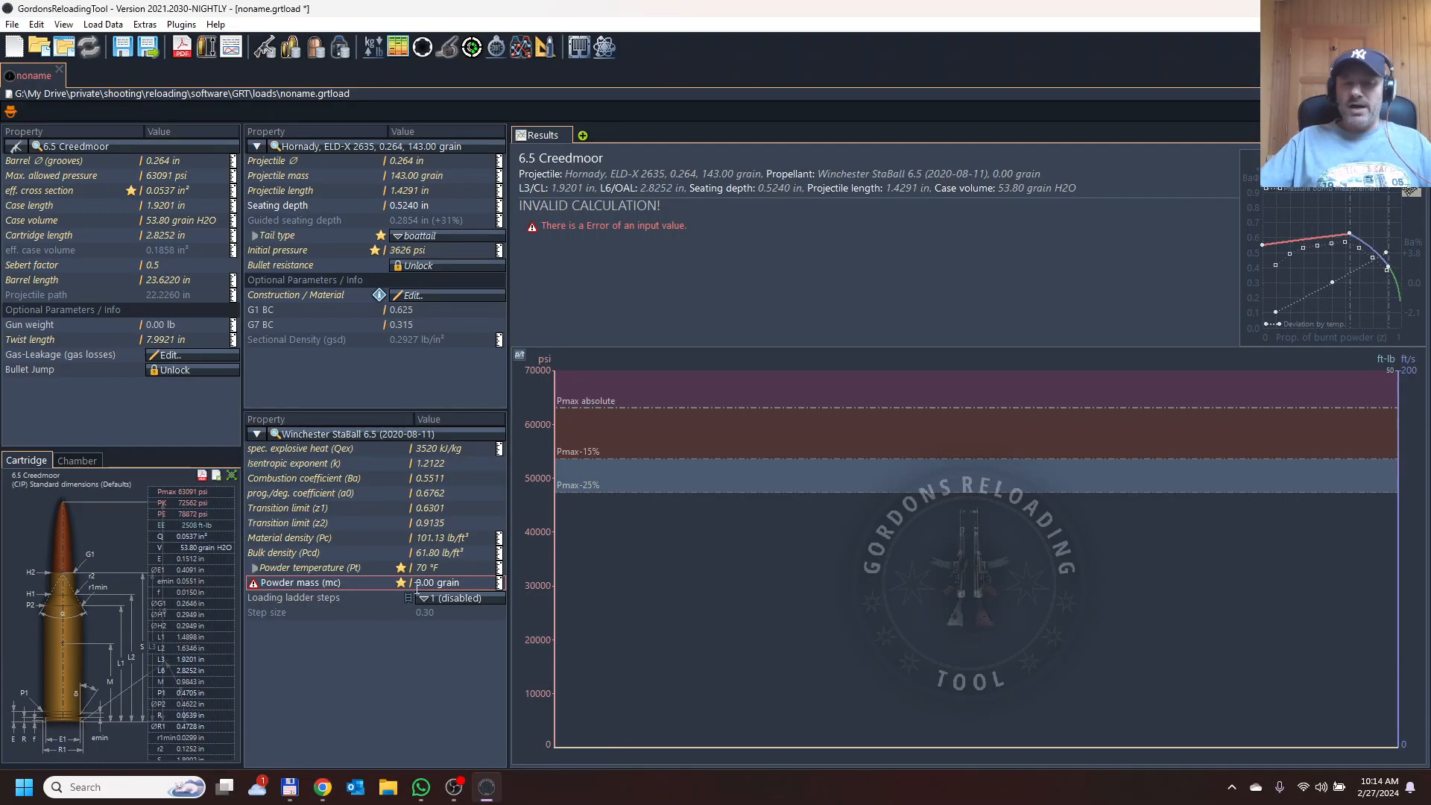
{"action": "mouse_move", "coordinate": [256, 587]}
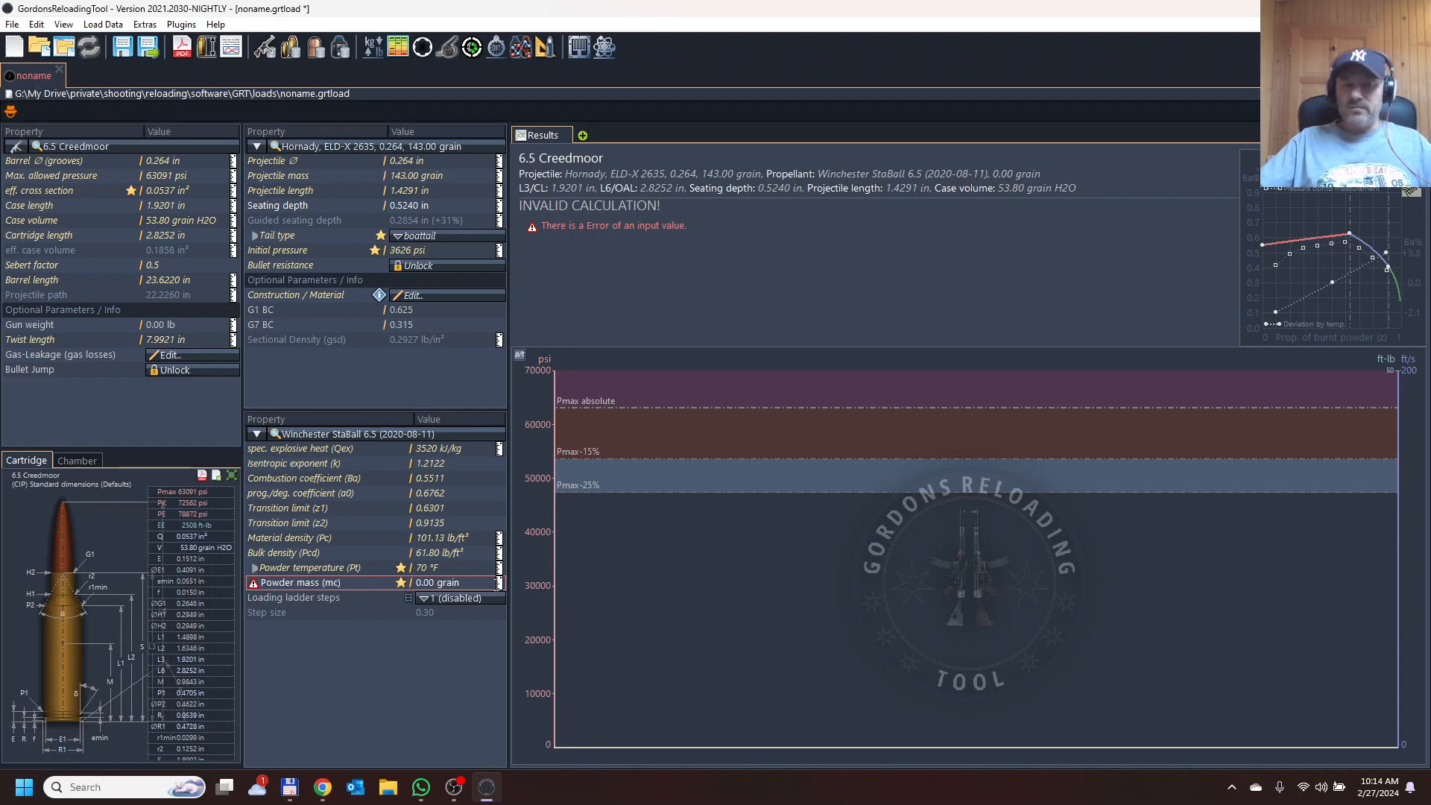
{"action": "left_click", "coordinate": [459, 583]}
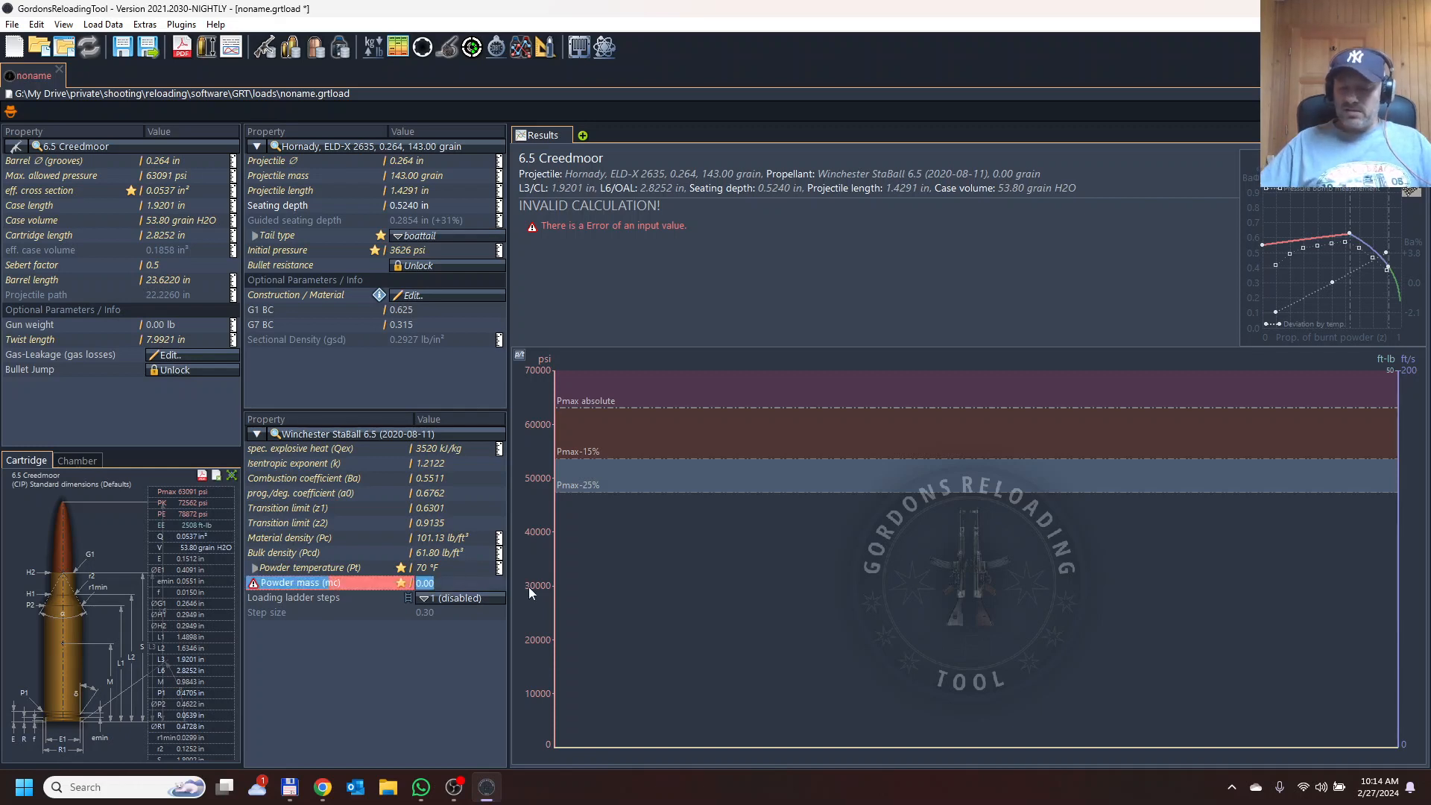
{"action": "type", "text": "4"}
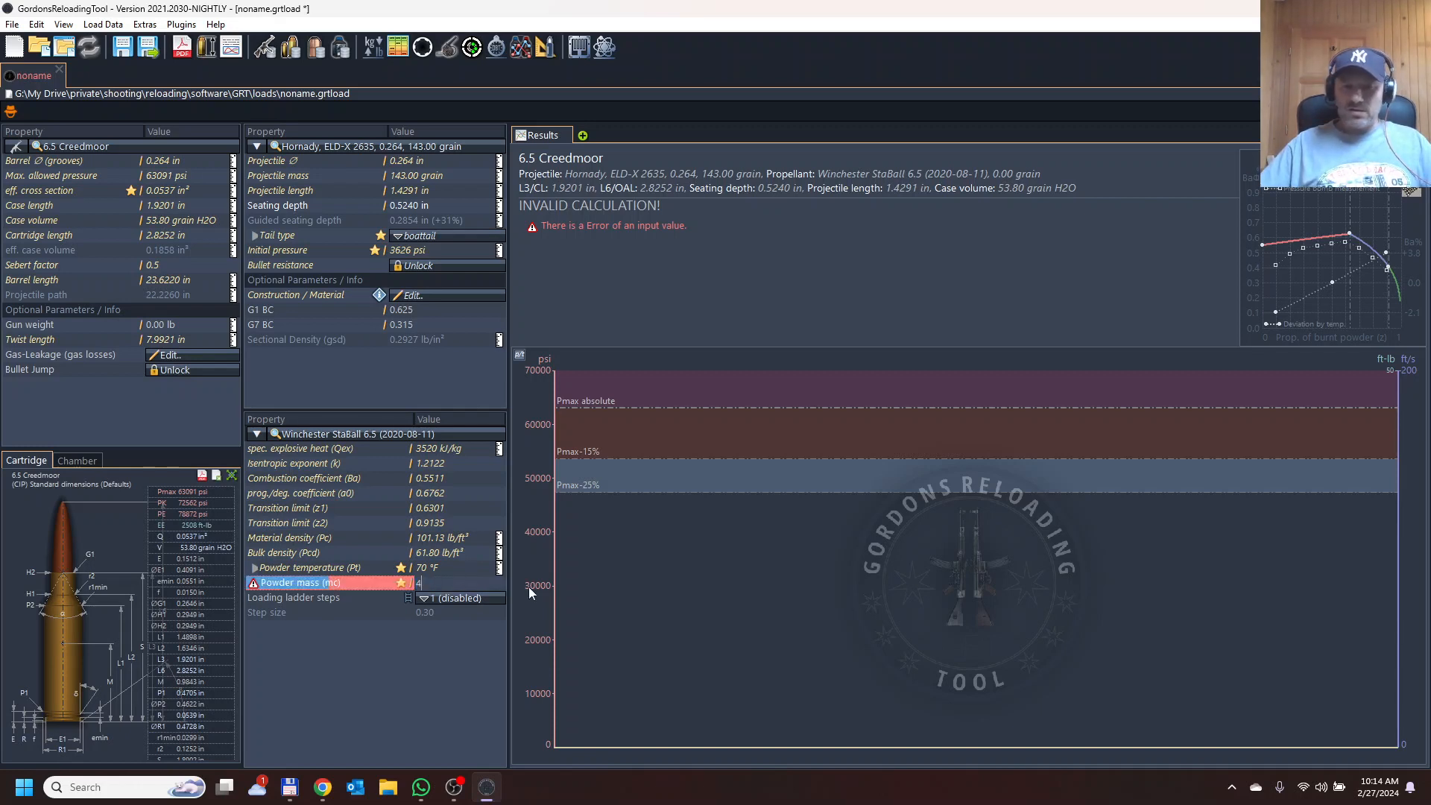
{"action": "type", "text": "3"}
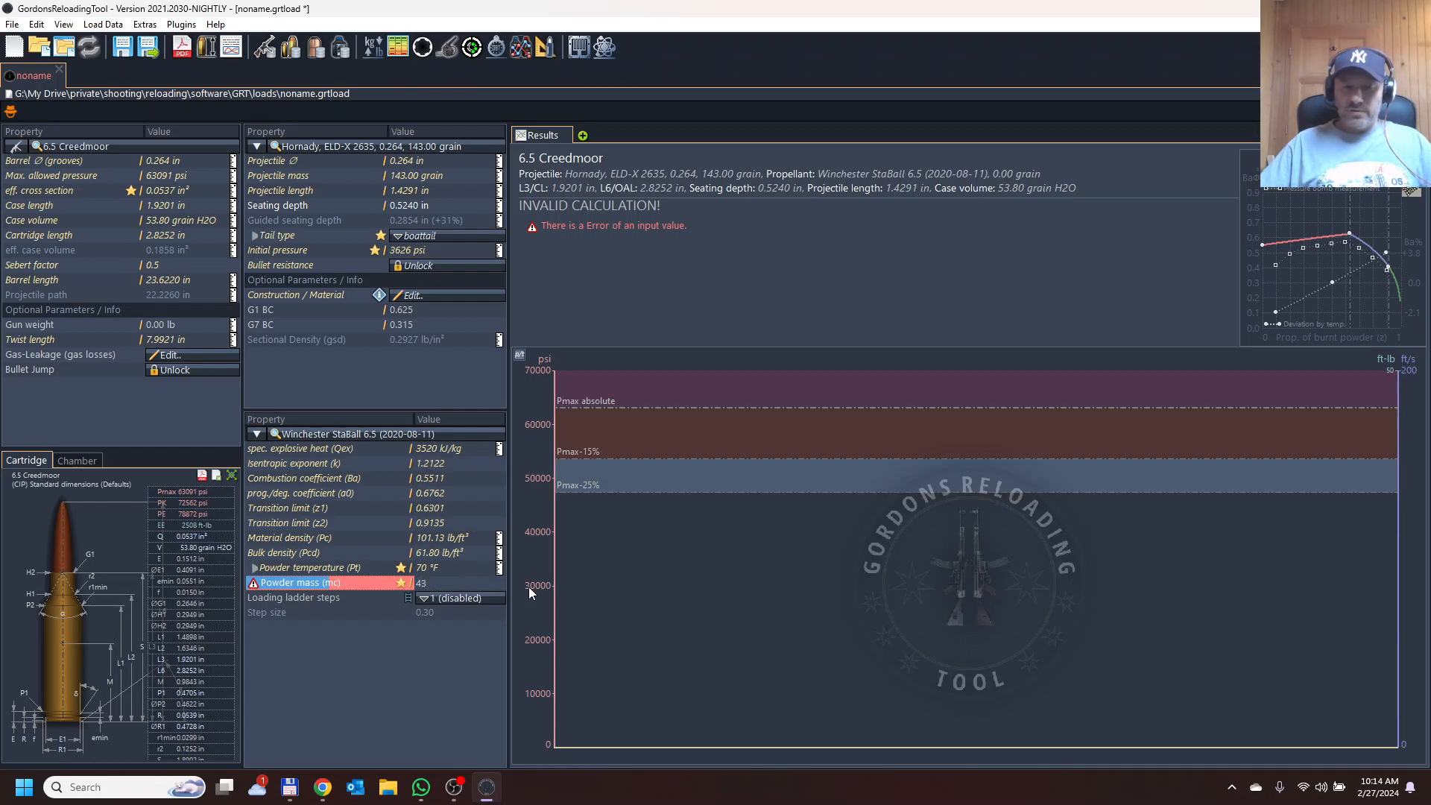
{"action": "type", "text": ".5"}
{"action": "key", "text": "Return"}
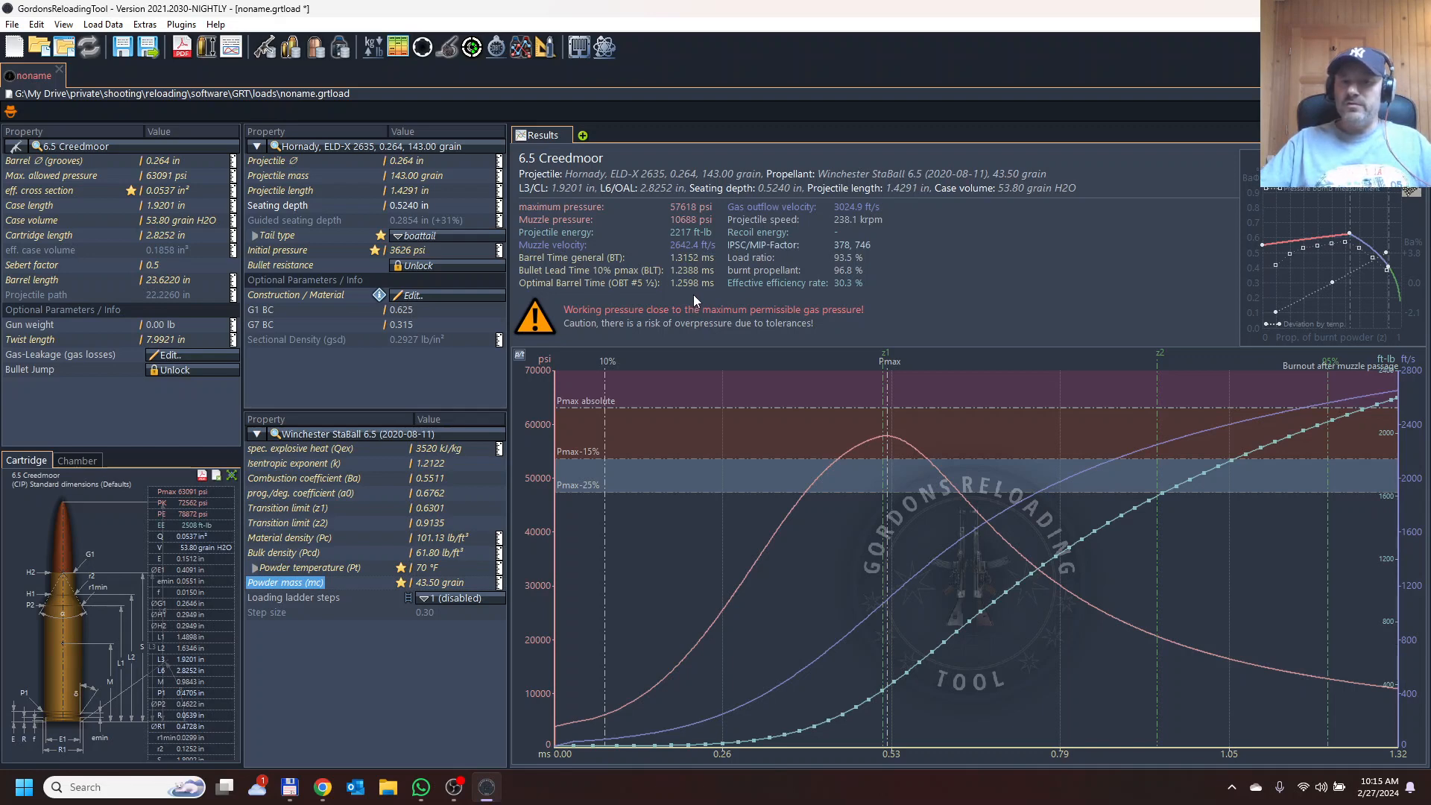
Toggle the result units for velocity, energy and pressure between imperial and metric and back.
{"action": "left_click", "coordinate": [723, 250]}
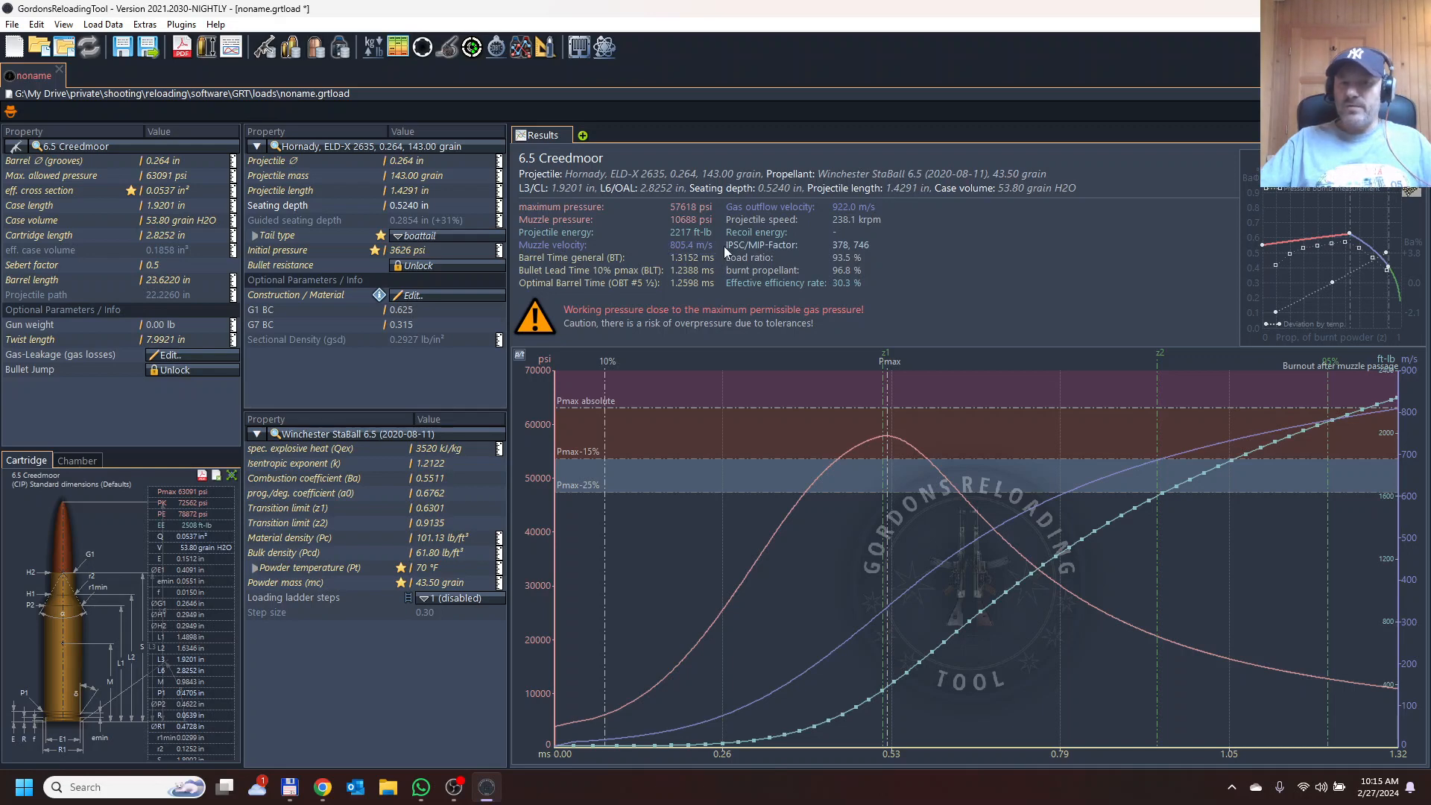
{"action": "left_click", "coordinate": [723, 250]}
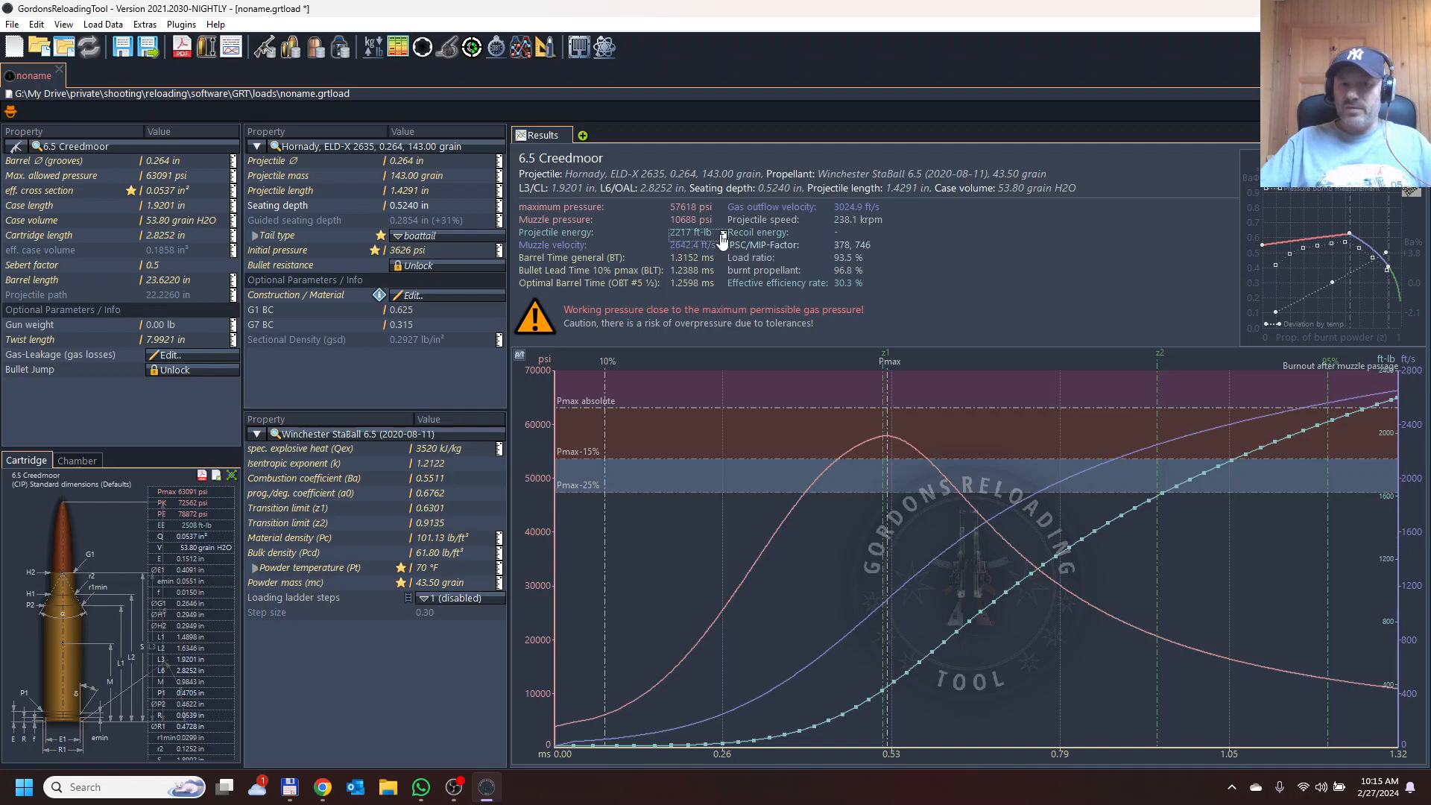
{"action": "left_click", "coordinate": [724, 237]}
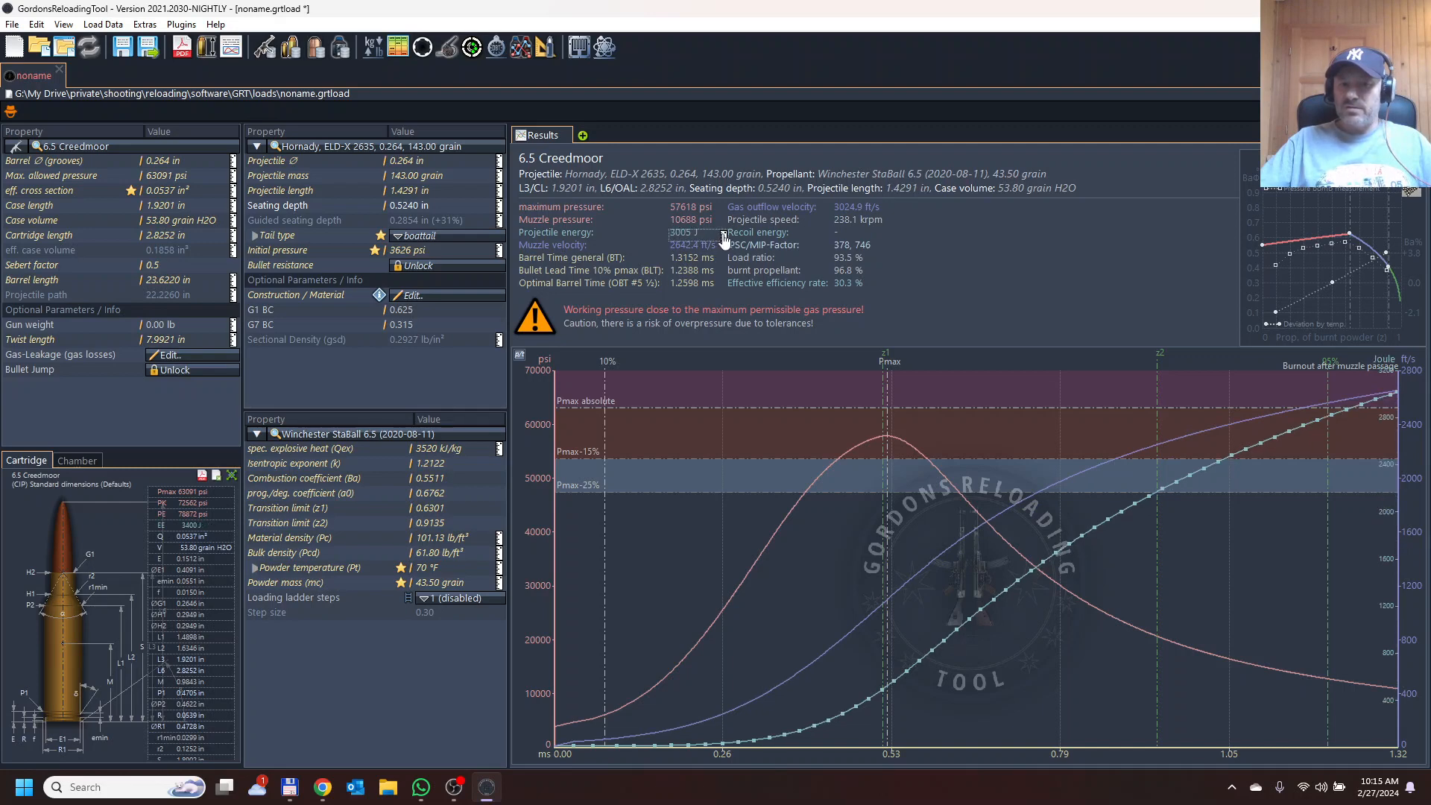
{"action": "left_click", "coordinate": [723, 235]}
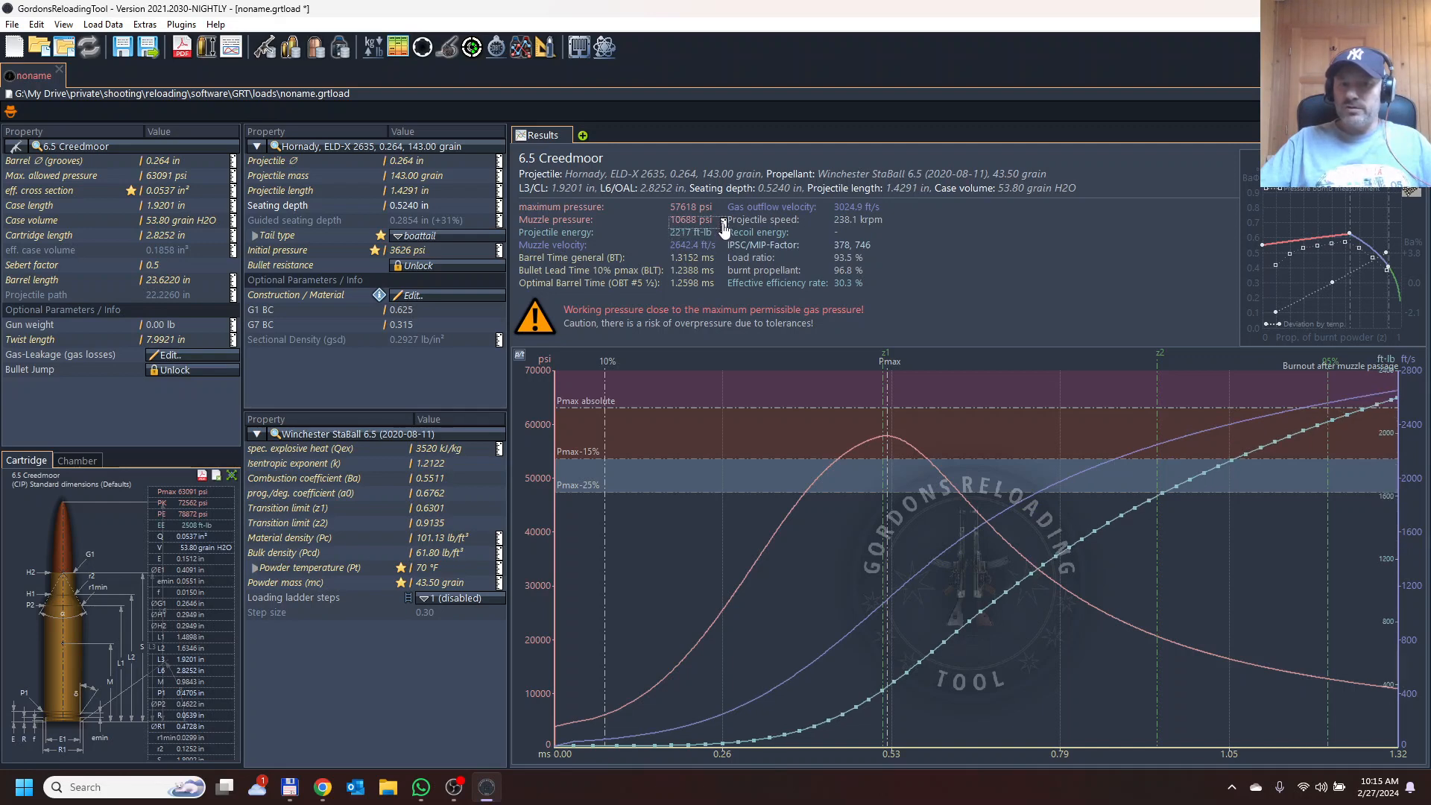
{"action": "left_click", "coordinate": [723, 222]}
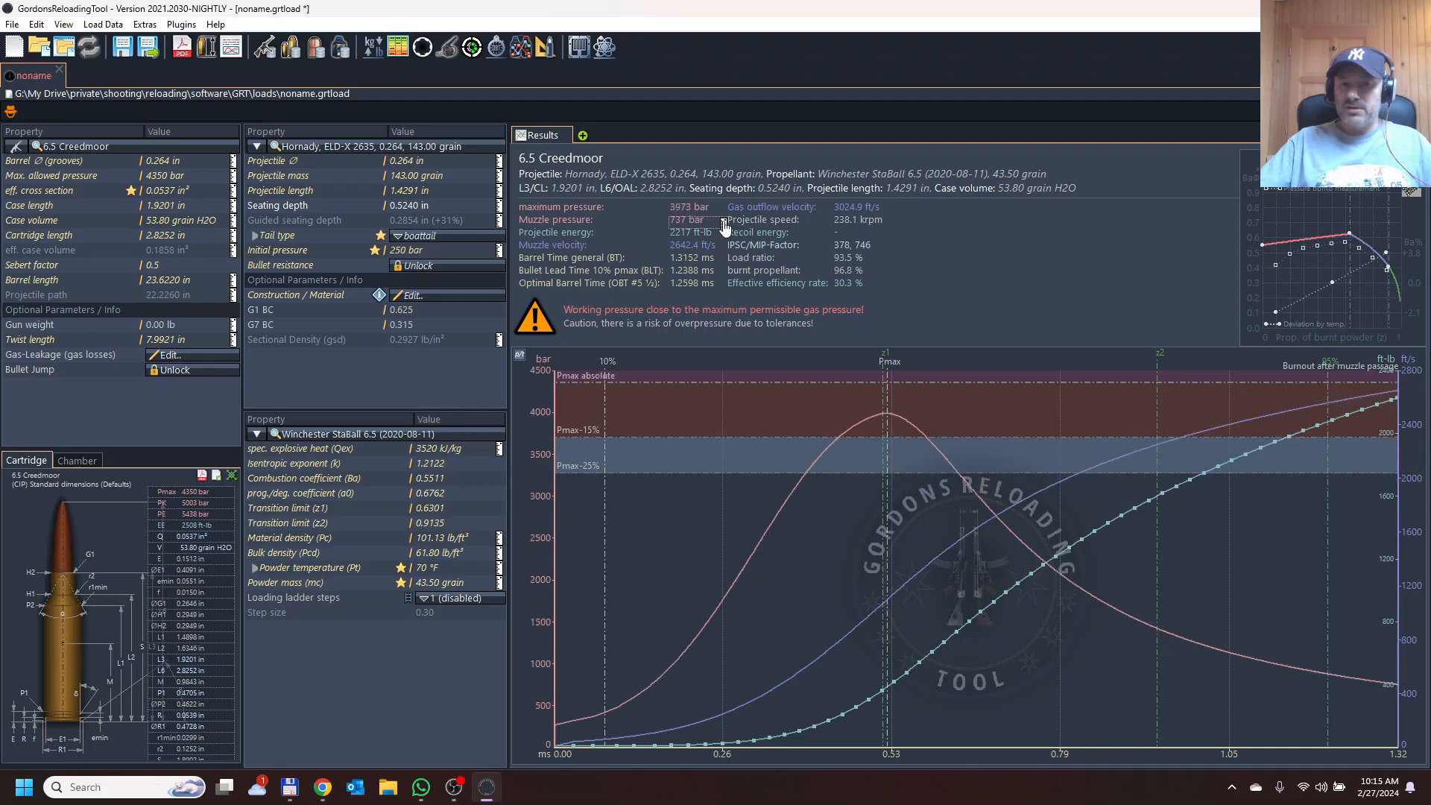
{"action": "left_click", "coordinate": [723, 223]}
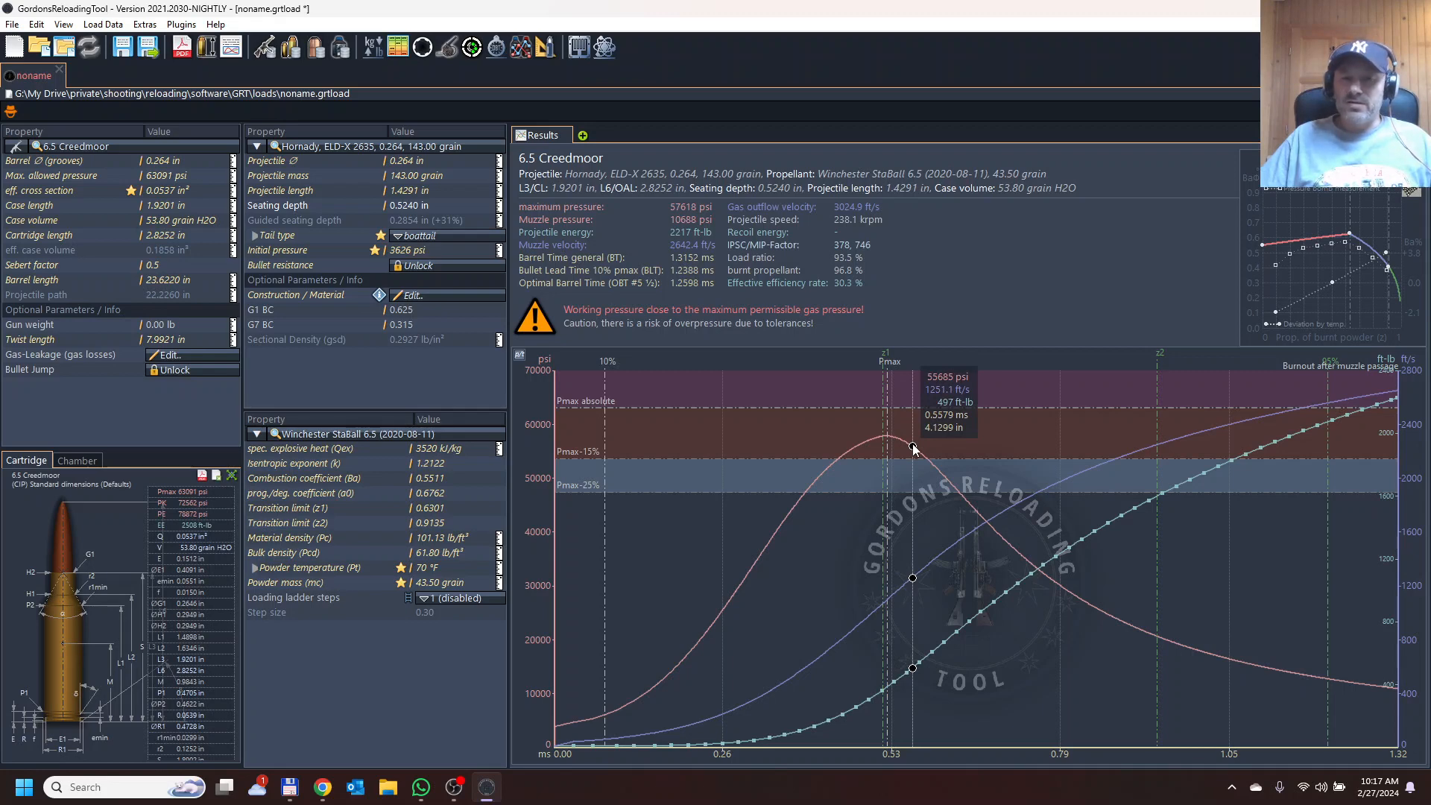
Set the loading ladder to 5 steps and inspect the results of each ladder charge.
{"action": "left_click", "coordinate": [459, 601]}
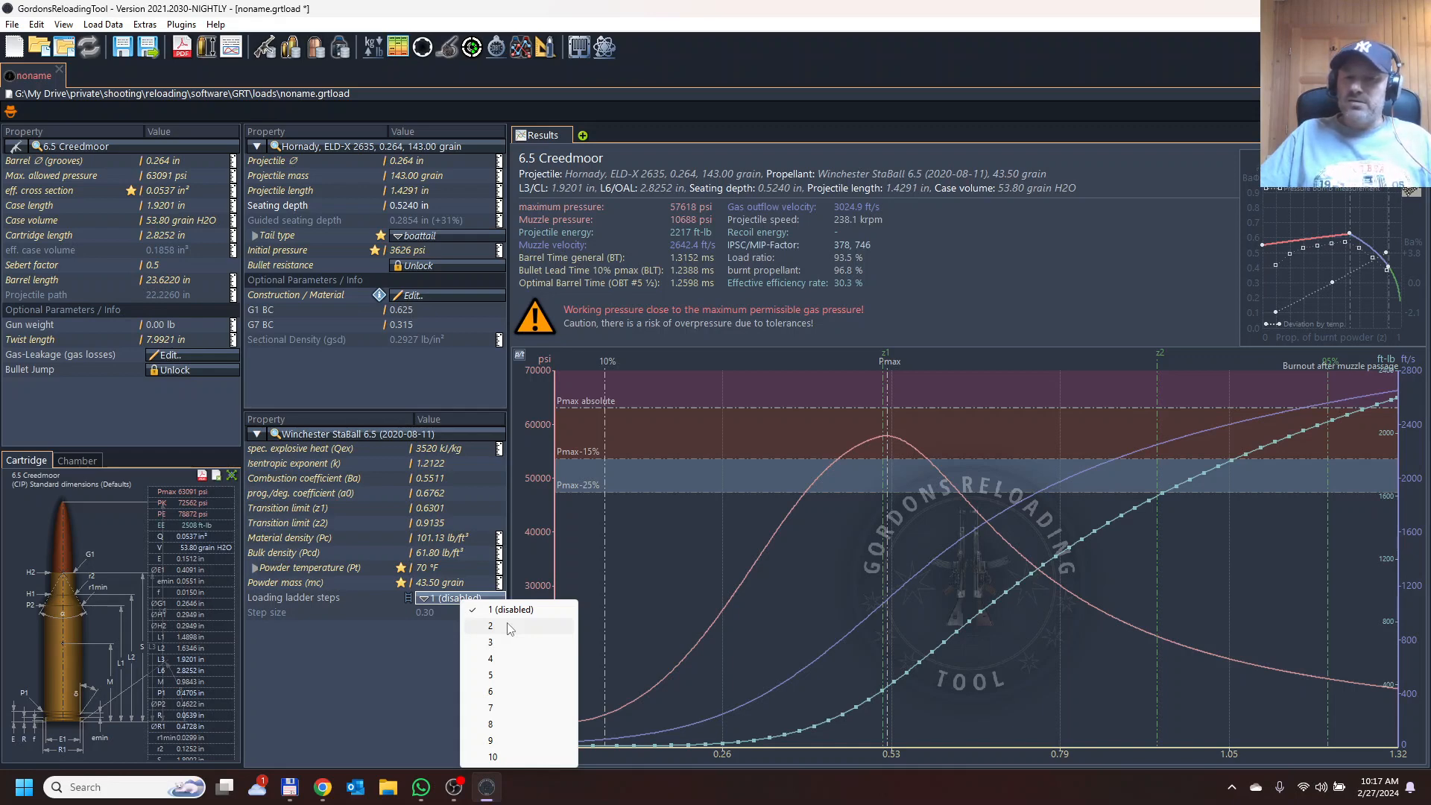
{"action": "left_click", "coordinate": [506, 675]}
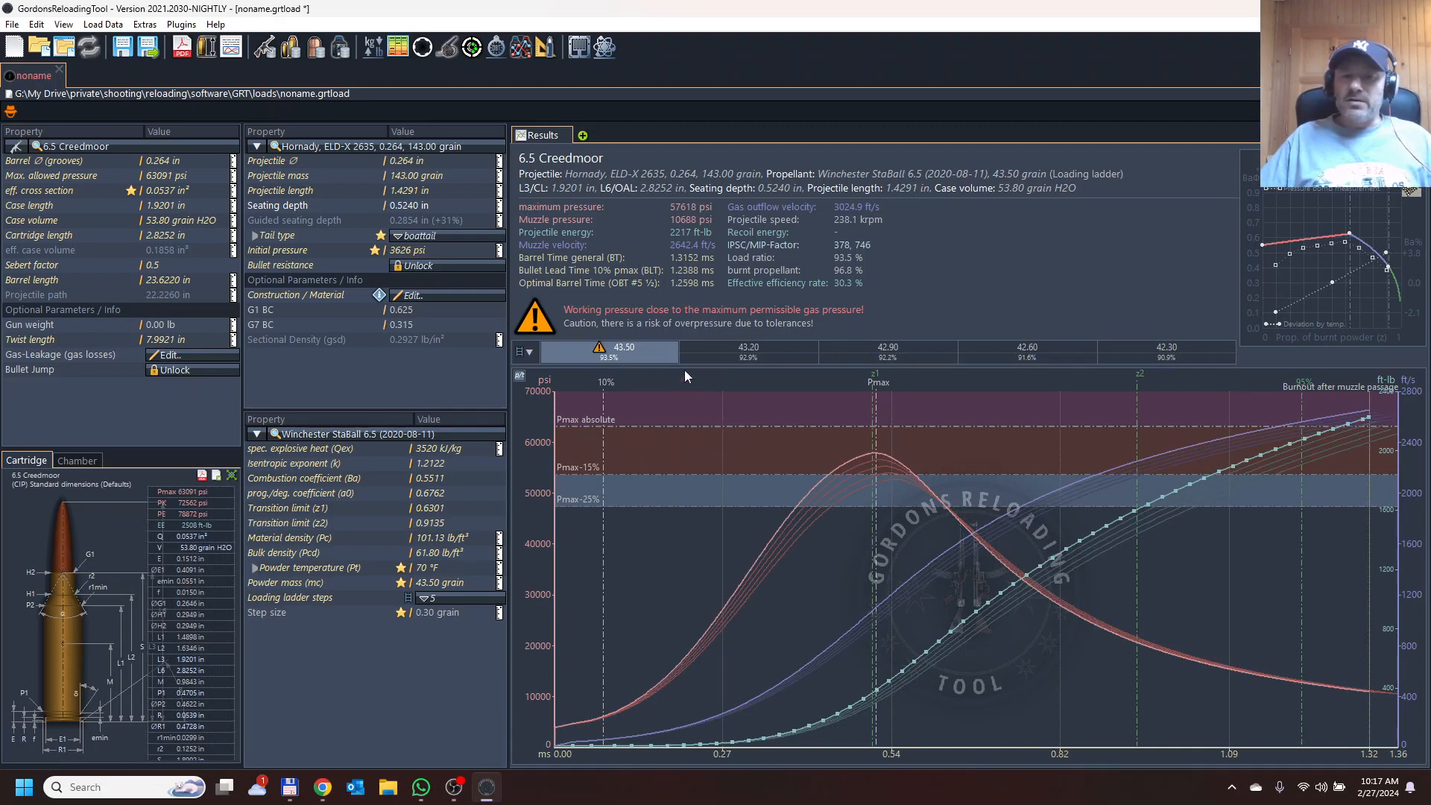
{"action": "left_click", "coordinate": [755, 359]}
{"action": "left_click", "coordinate": [889, 337]}
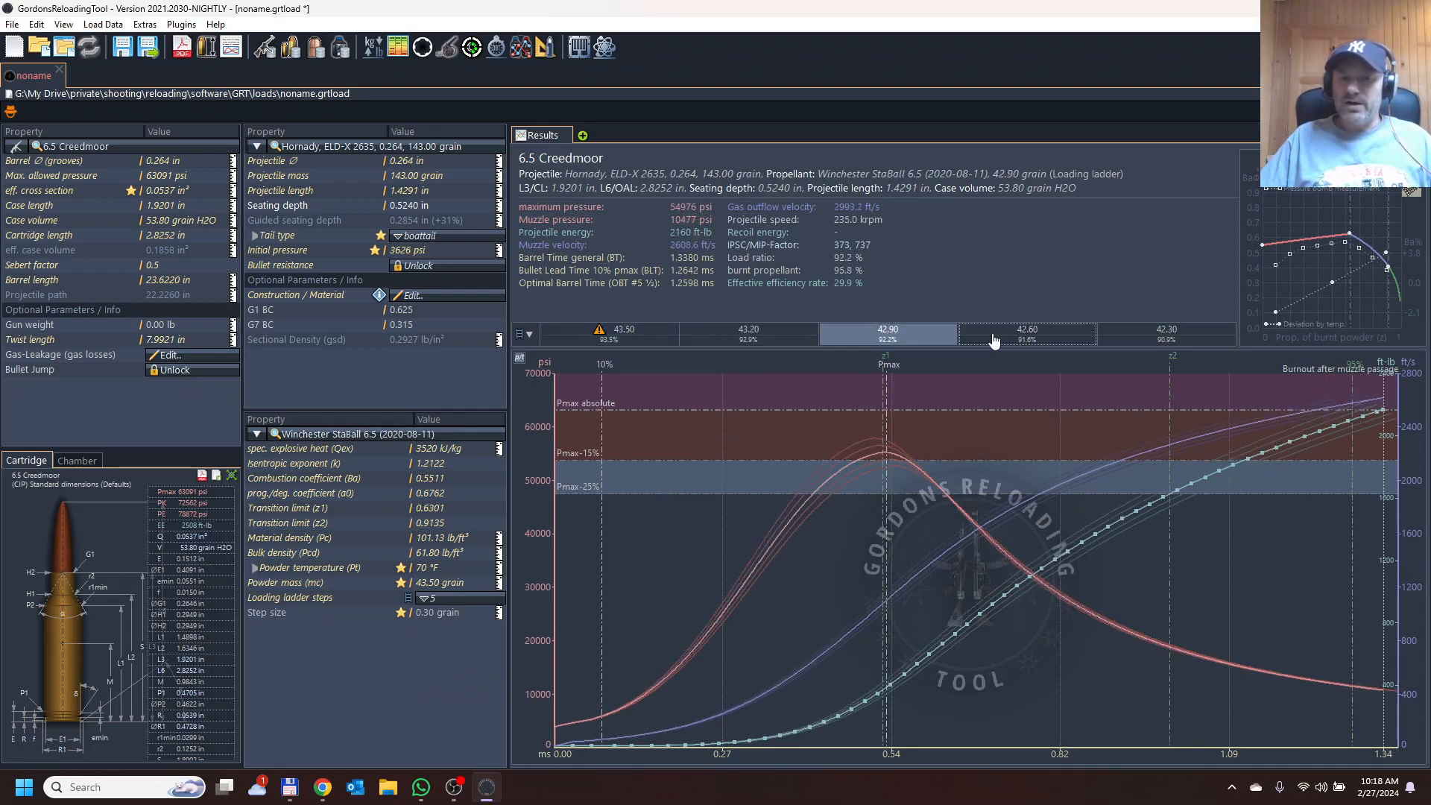
{"action": "left_click", "coordinate": [1078, 341]}
{"action": "left_click", "coordinate": [1135, 339]}
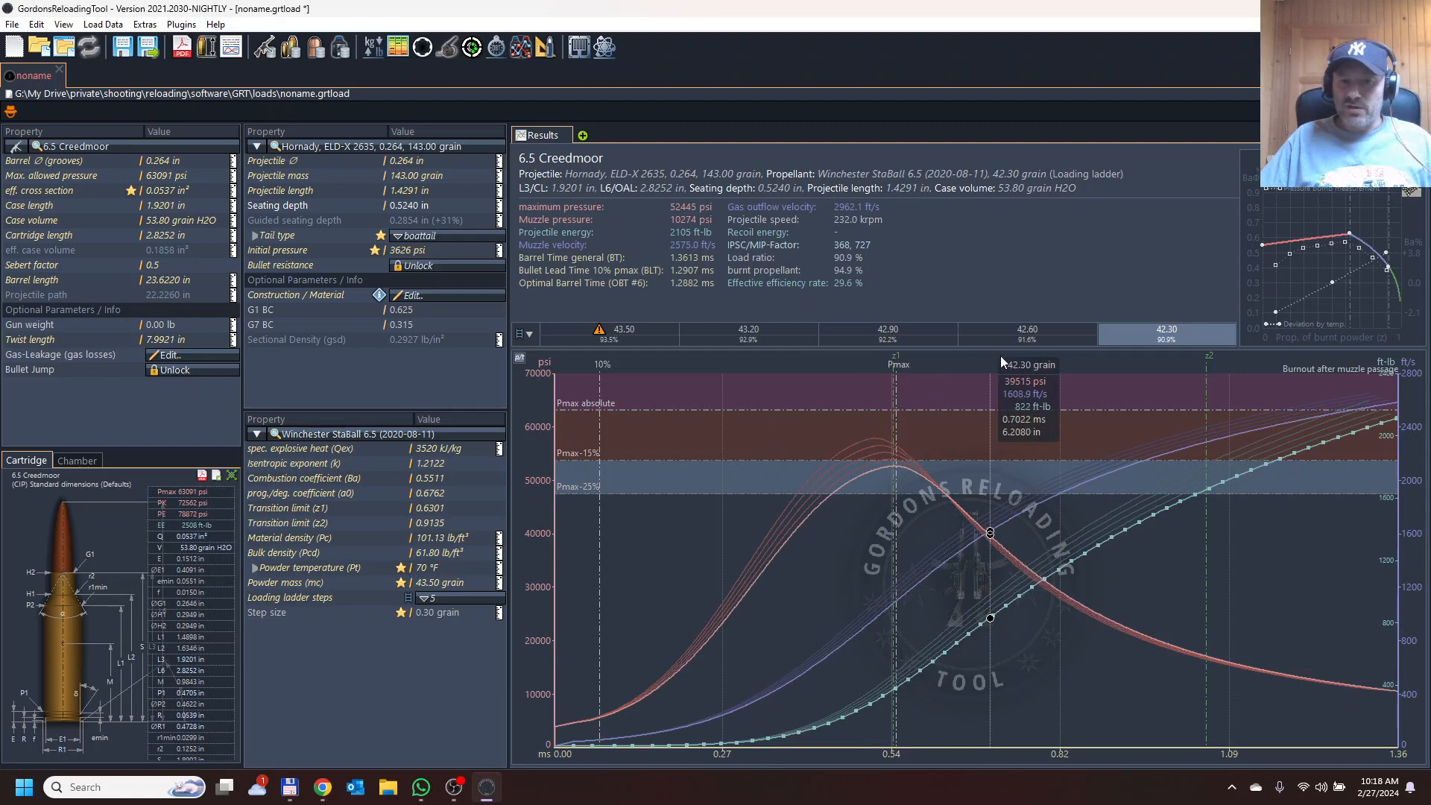
{"action": "left_click", "coordinate": [1016, 337]}
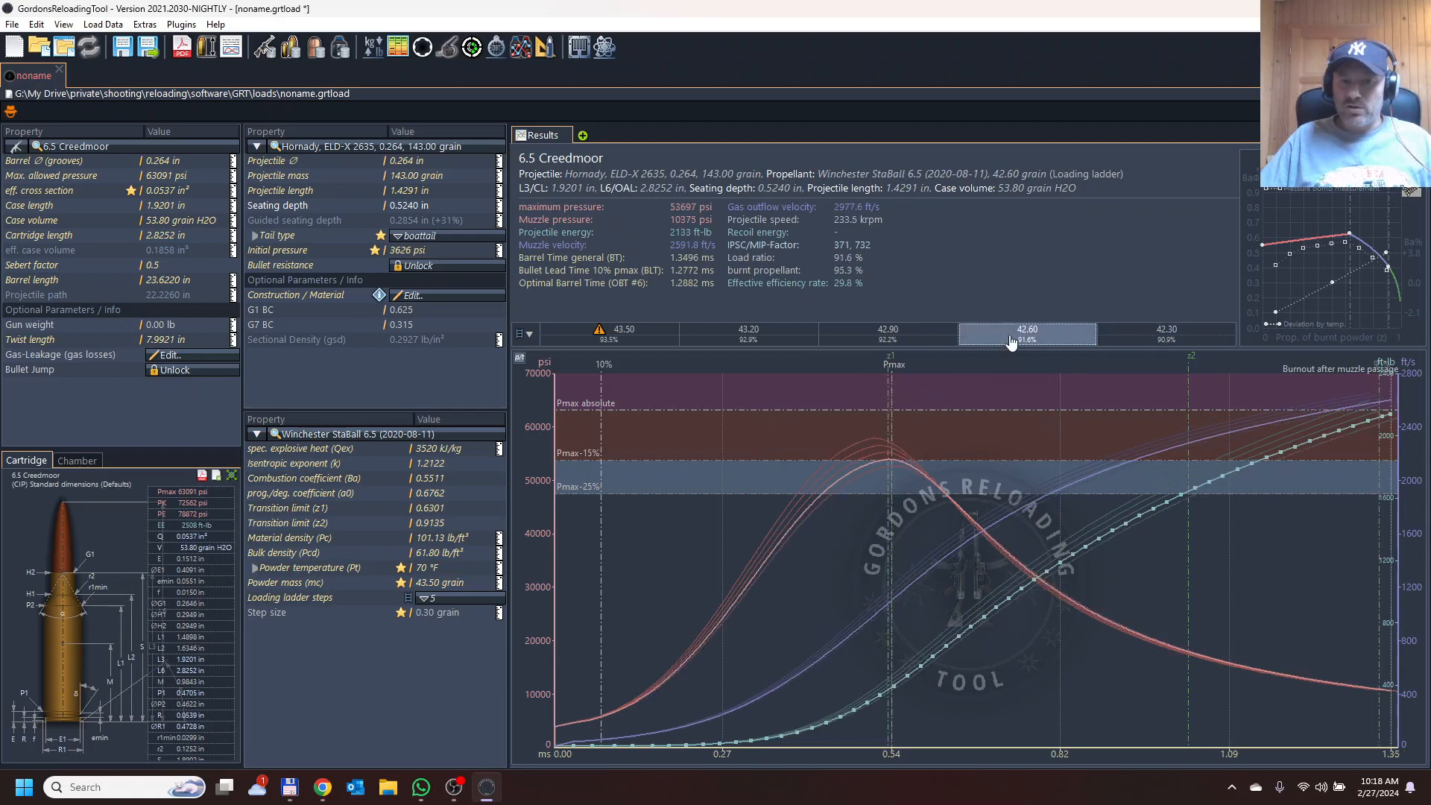
{"action": "left_click", "coordinate": [863, 341]}
{"action": "left_click", "coordinate": [753, 340]}
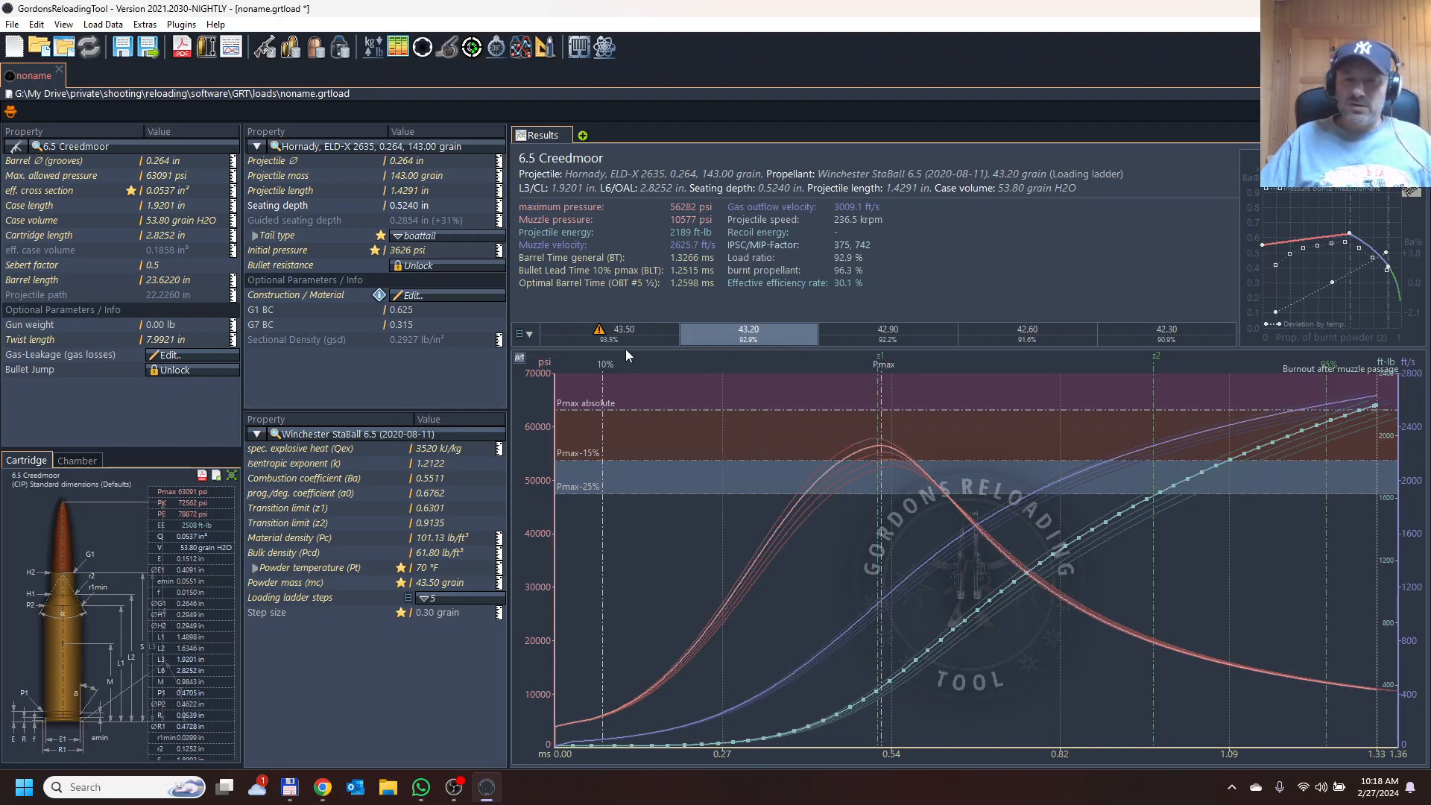
{"action": "left_click", "coordinate": [625, 340]}
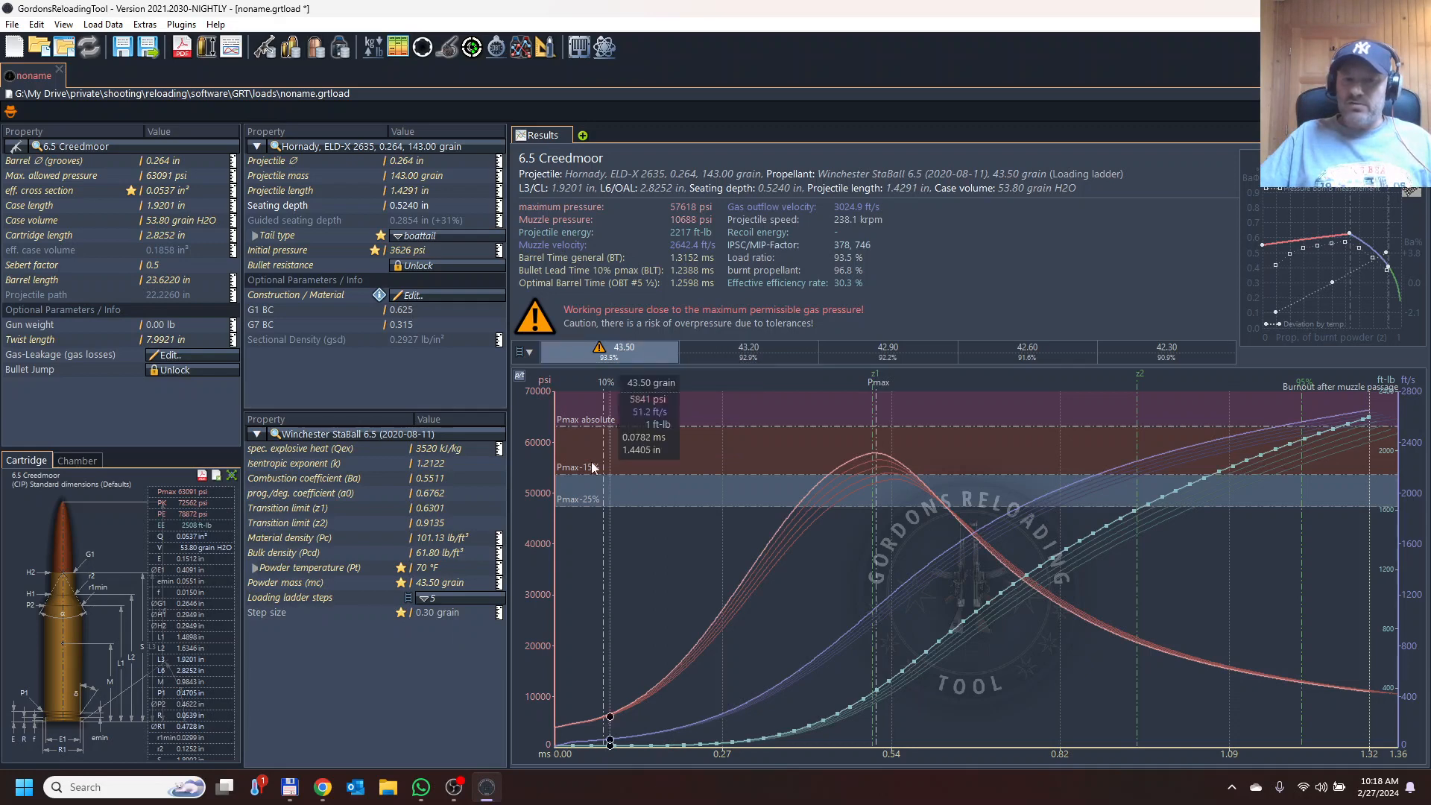
Set the ladder step size to 0.5 grain and inspect the results of each ladder charge.
{"action": "left_click", "coordinate": [458, 615]}
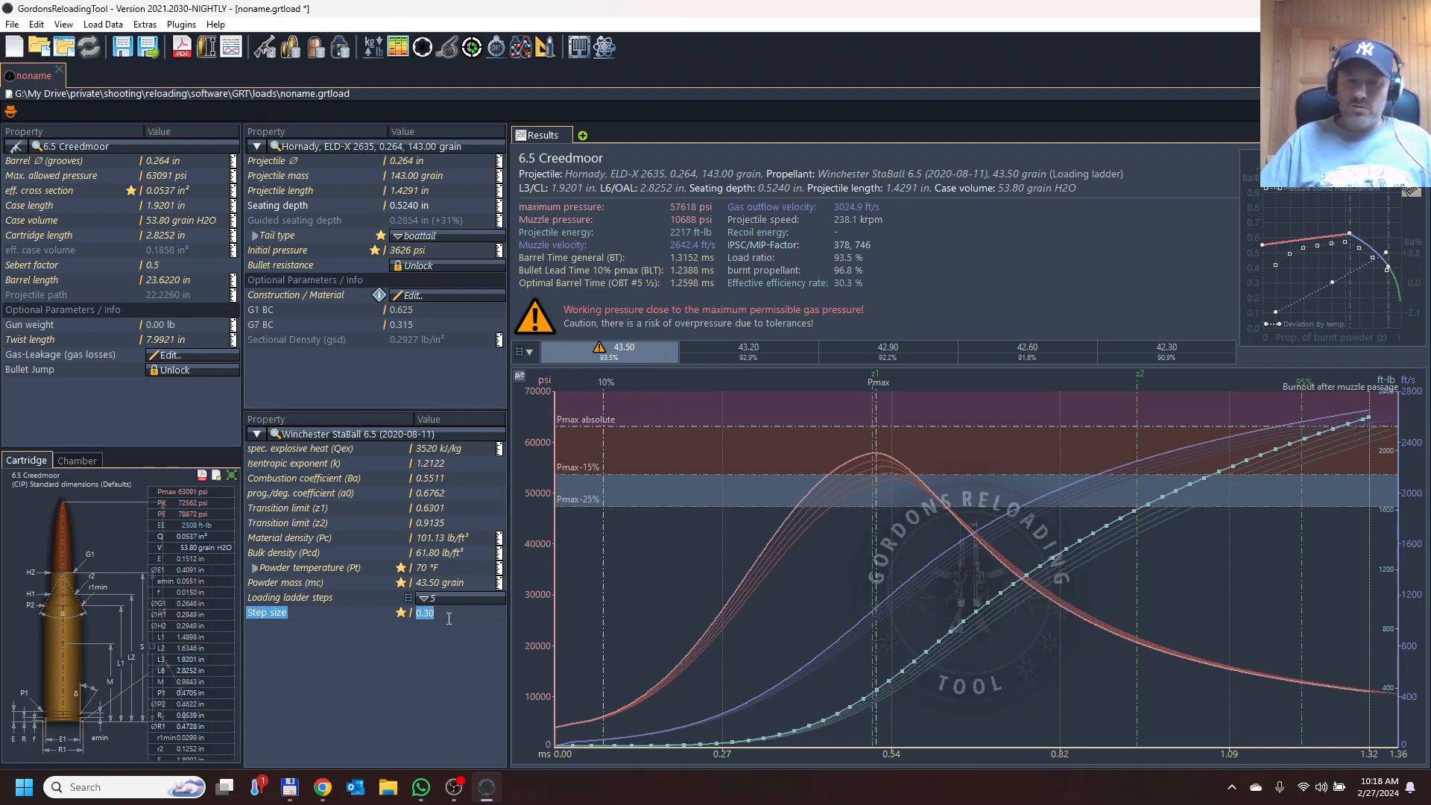
{"action": "type", "text": "0.5"}
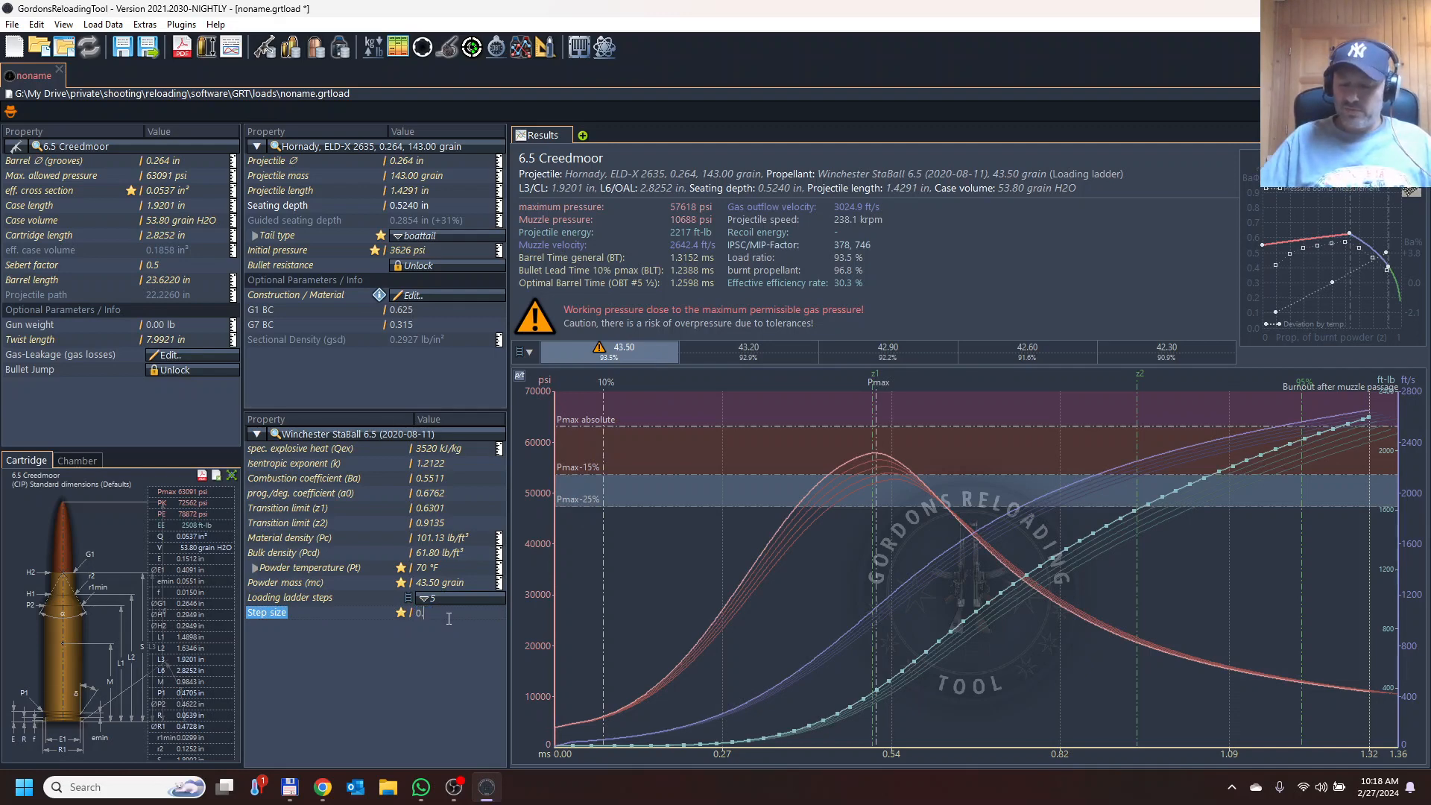
{"action": "key", "text": "Return"}
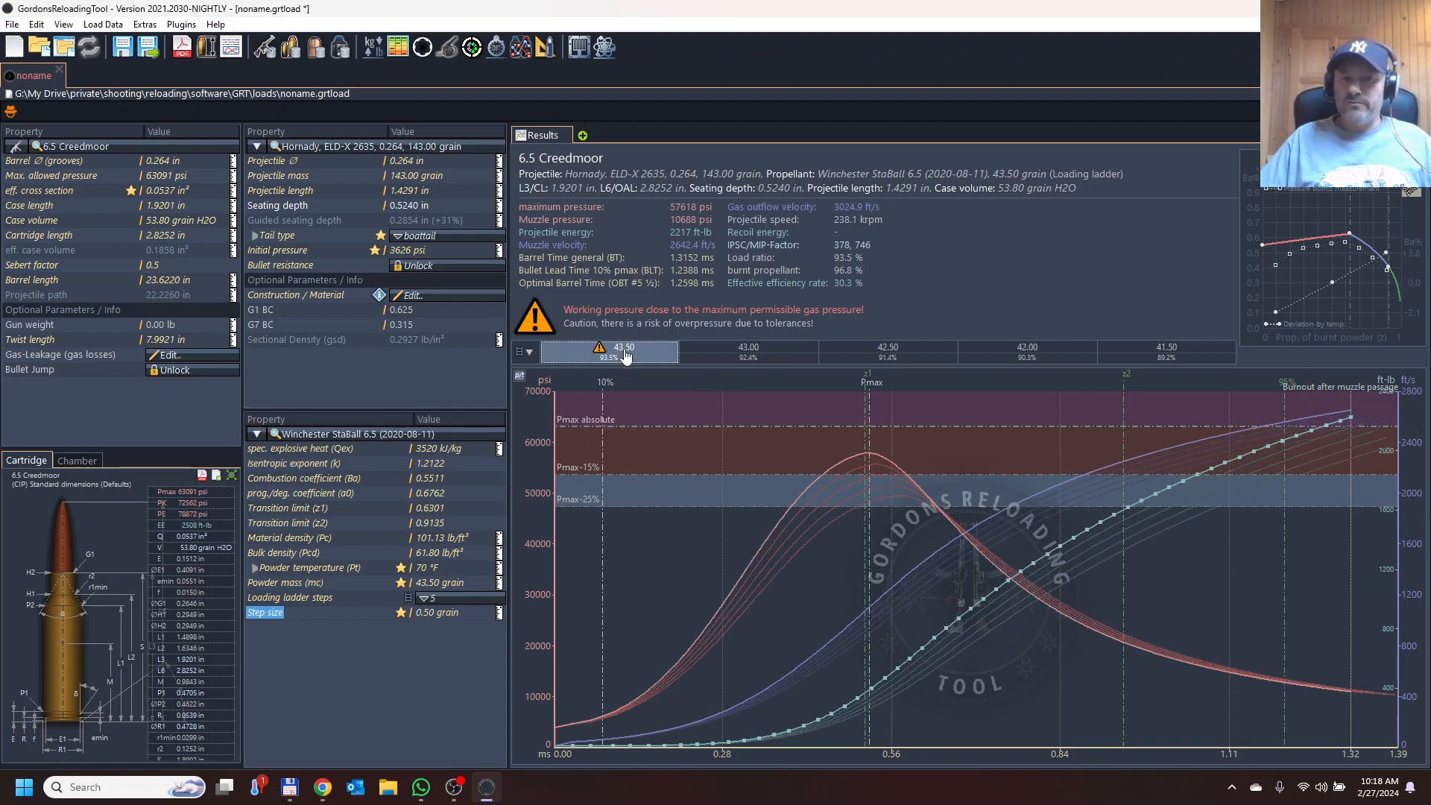
{"action": "left_click", "coordinate": [708, 355]}
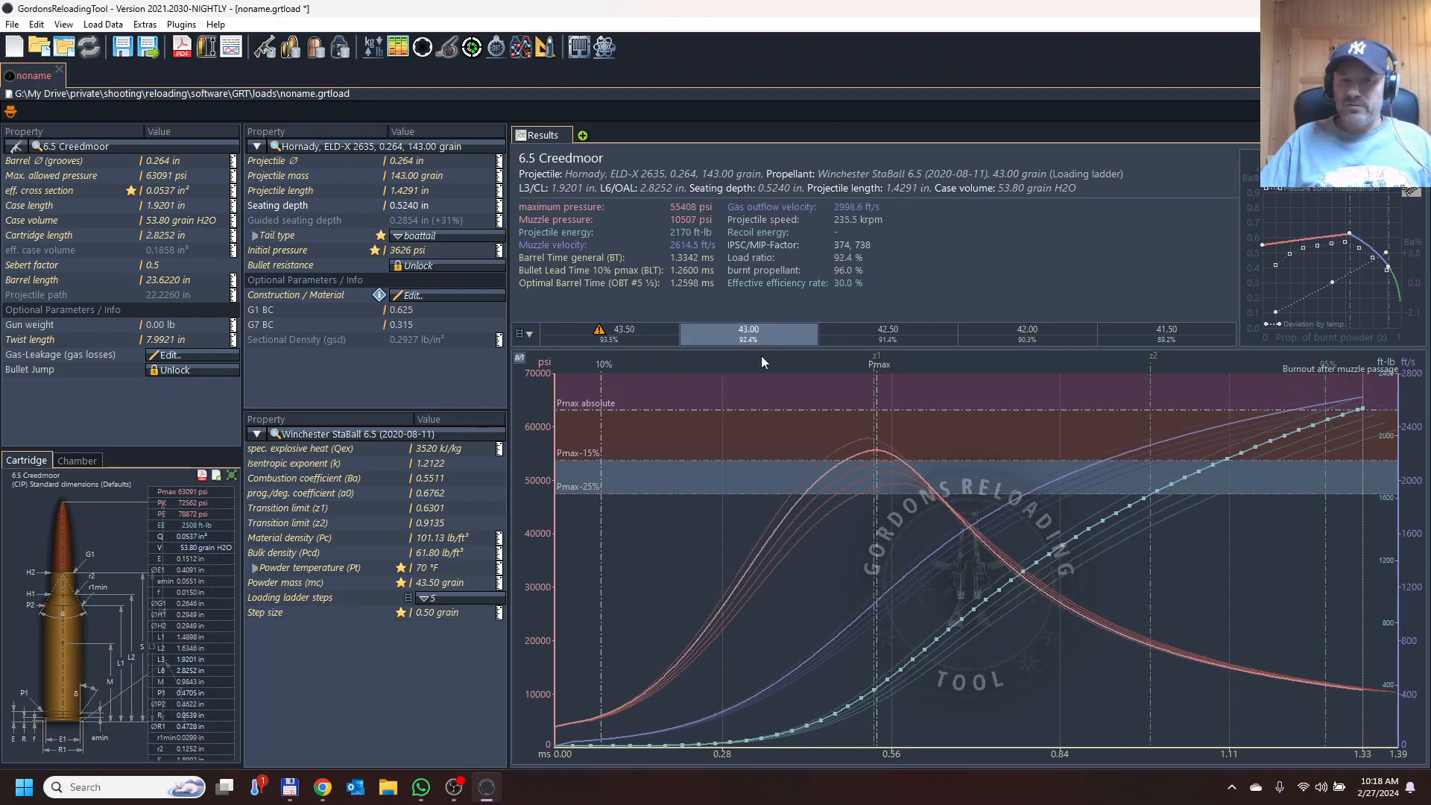
{"action": "left_click", "coordinate": [927, 339]}
{"action": "left_click", "coordinate": [991, 341]}
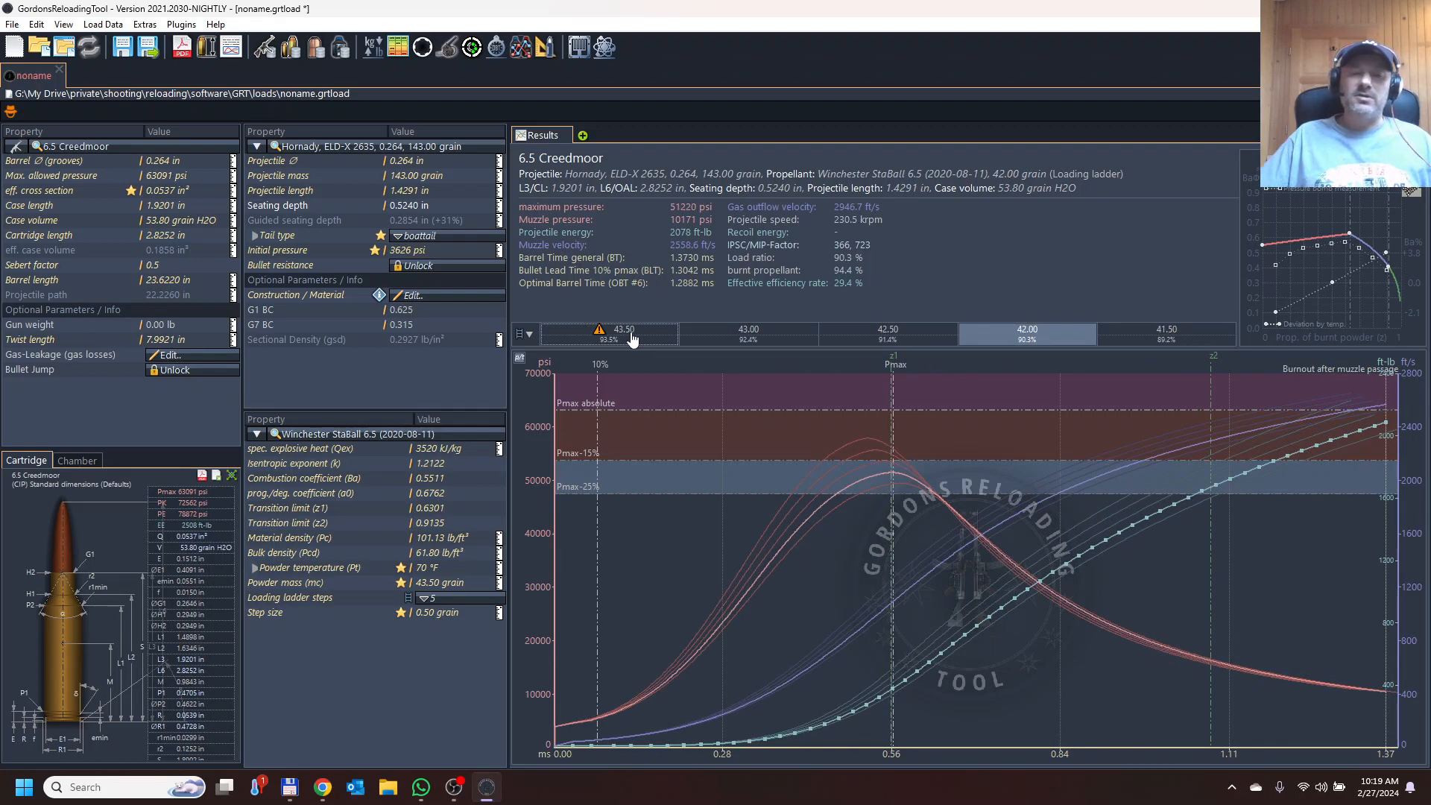
{"action": "left_click", "coordinate": [631, 332]}
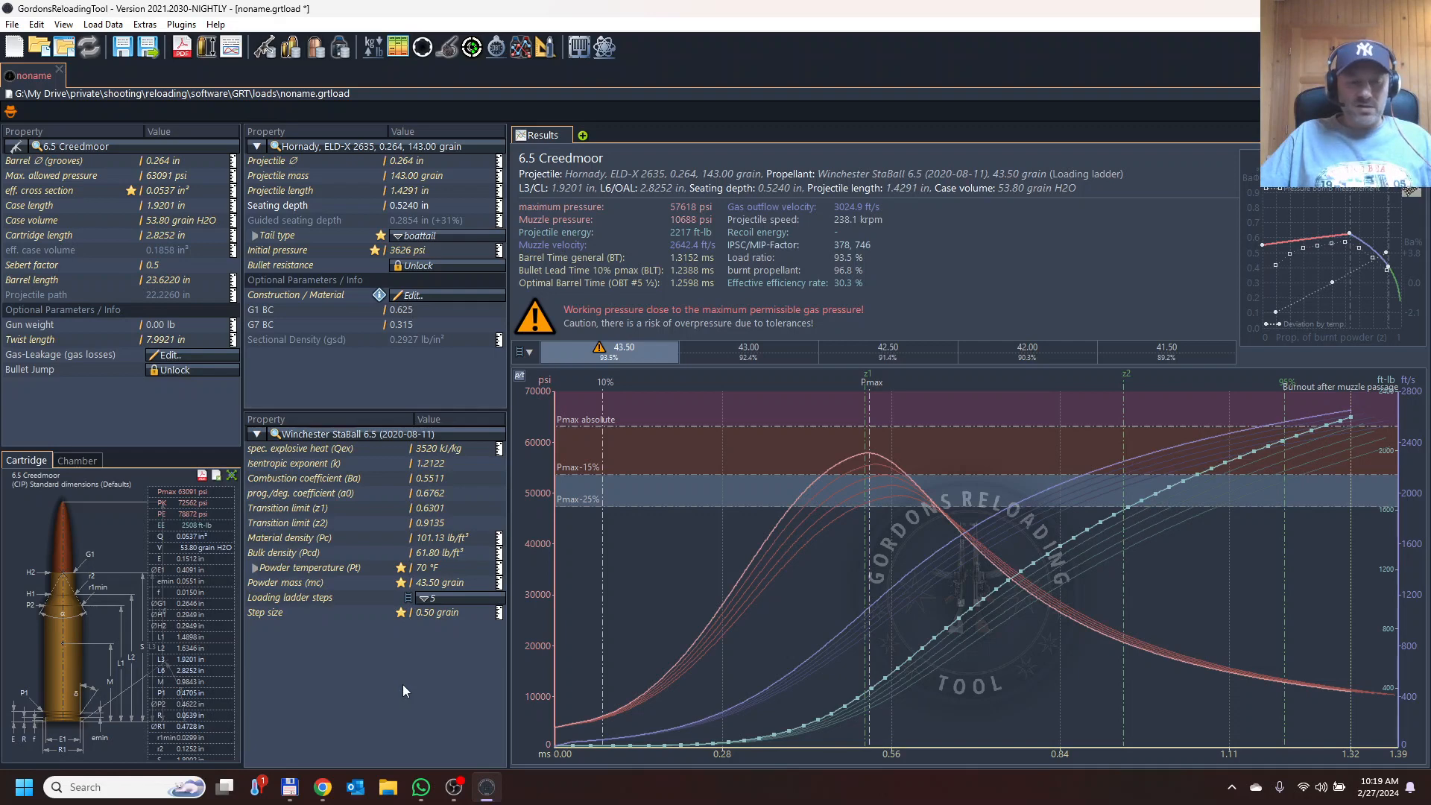
Open Save As and browse via Google Drive to the My Drive private/shooting/reloading/software/GRT/loads folder.
{"action": "left_click", "coordinate": [12, 25]}
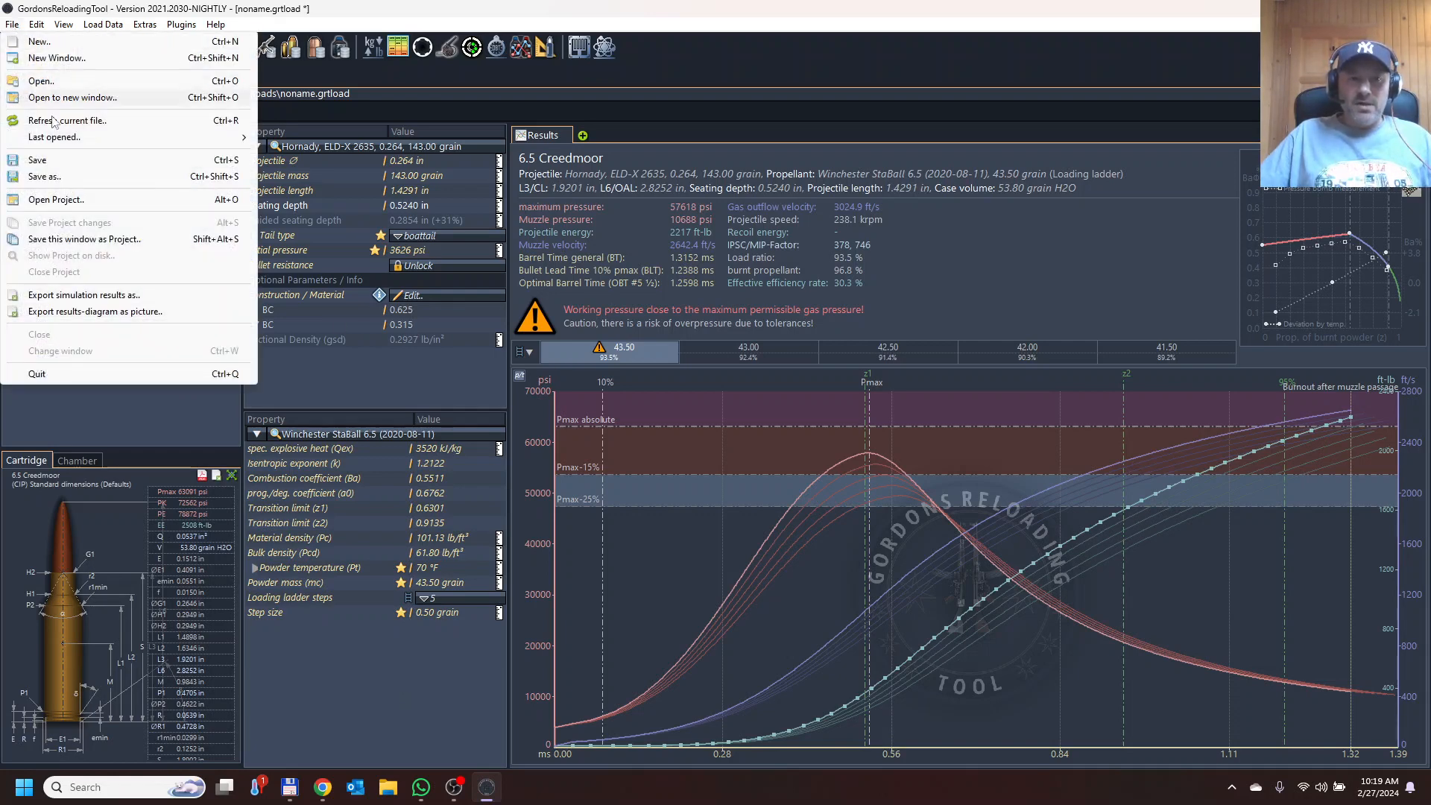
{"action": "left_click", "coordinate": [71, 177]}
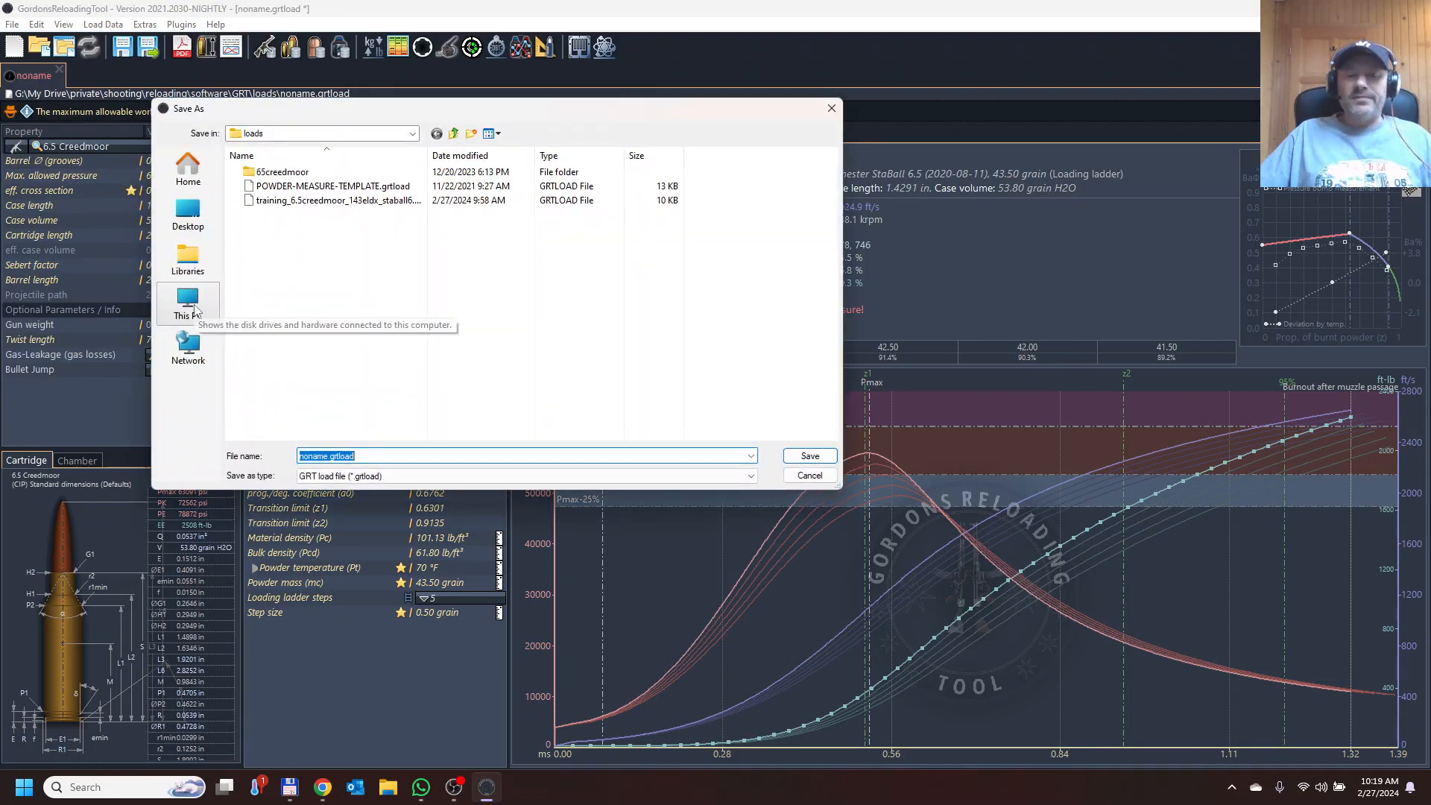
{"action": "left_click", "coordinate": [195, 310]}
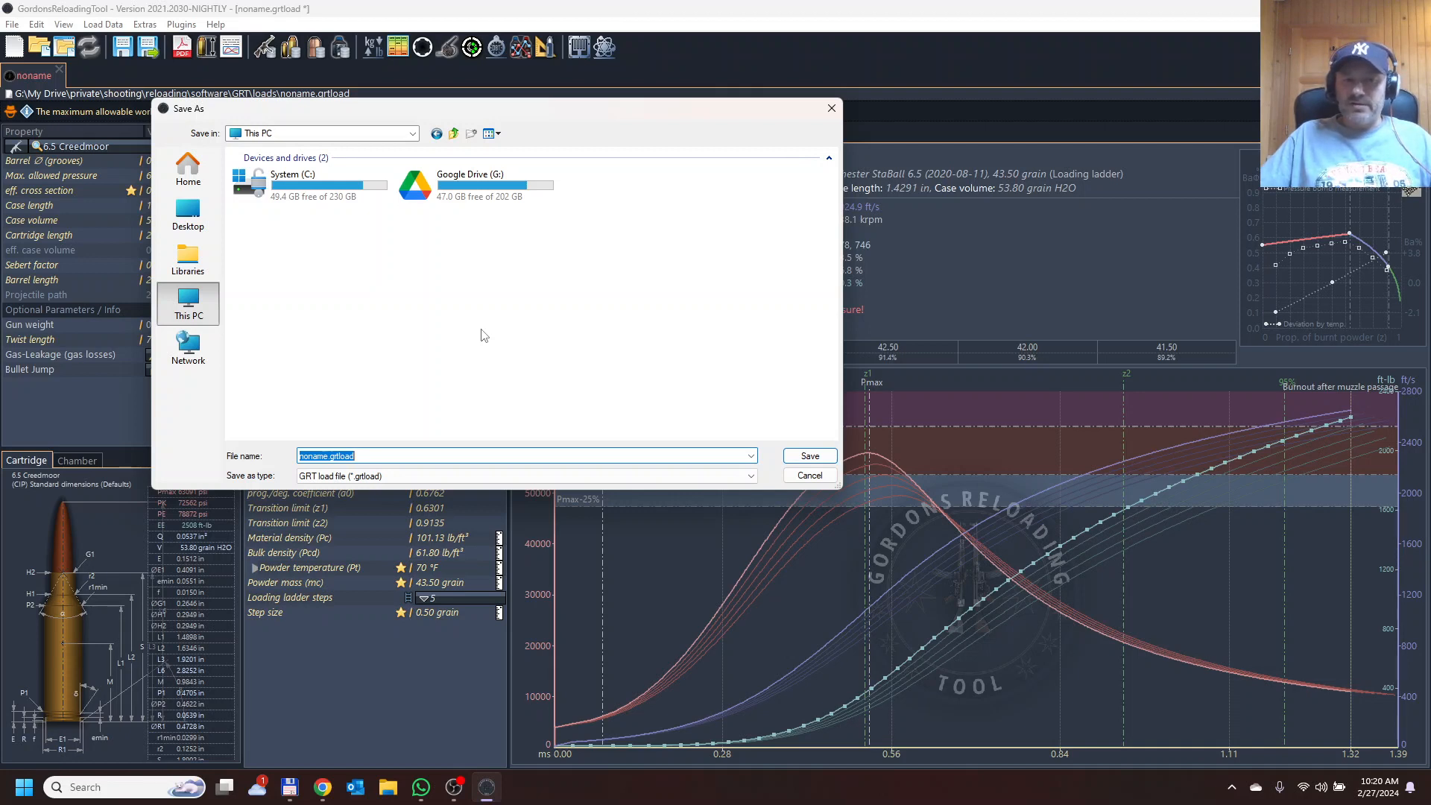
{"action": "double_click", "coordinate": [471, 186]}
{"action": "left_click", "coordinate": [282, 204]}
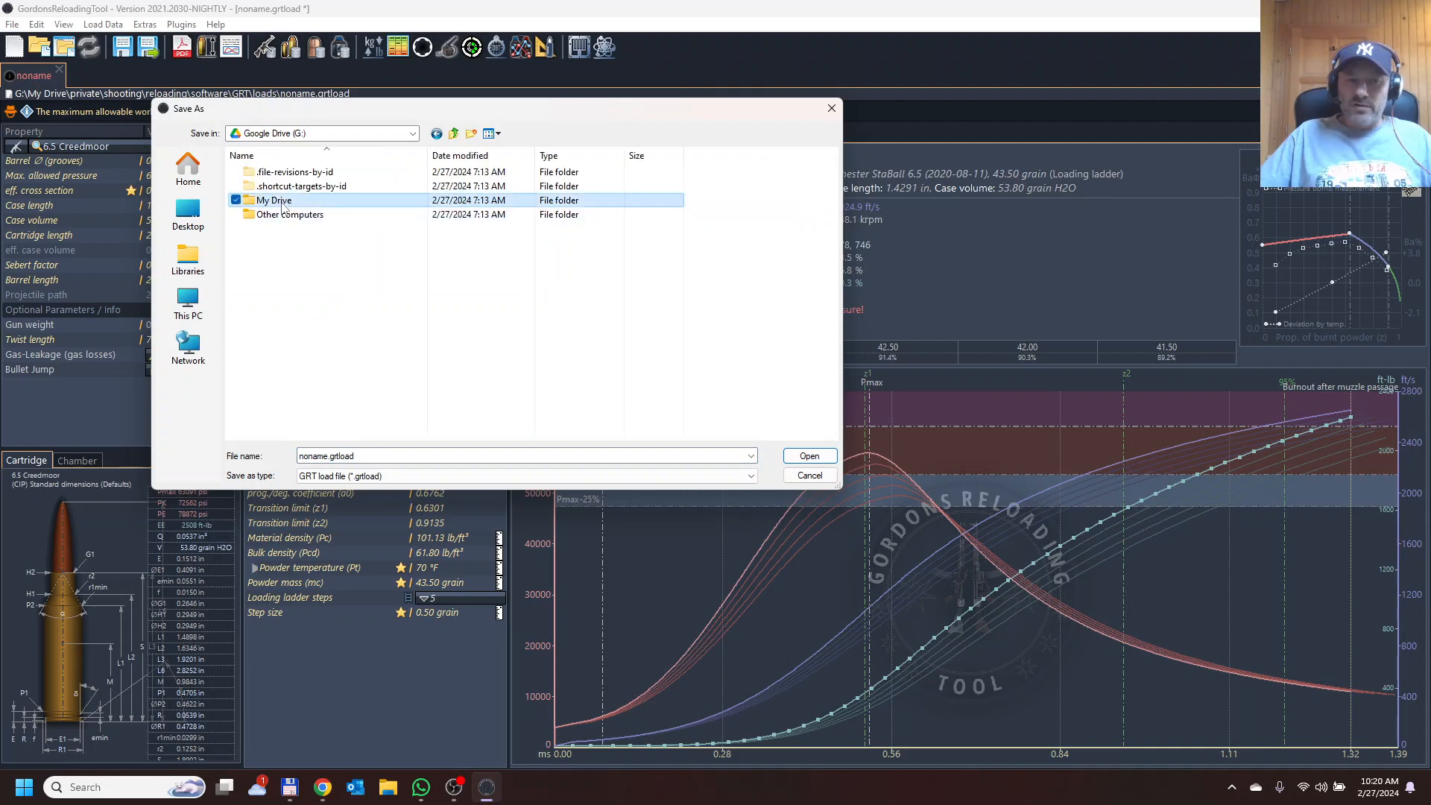
{"action": "double_click", "coordinate": [283, 203]}
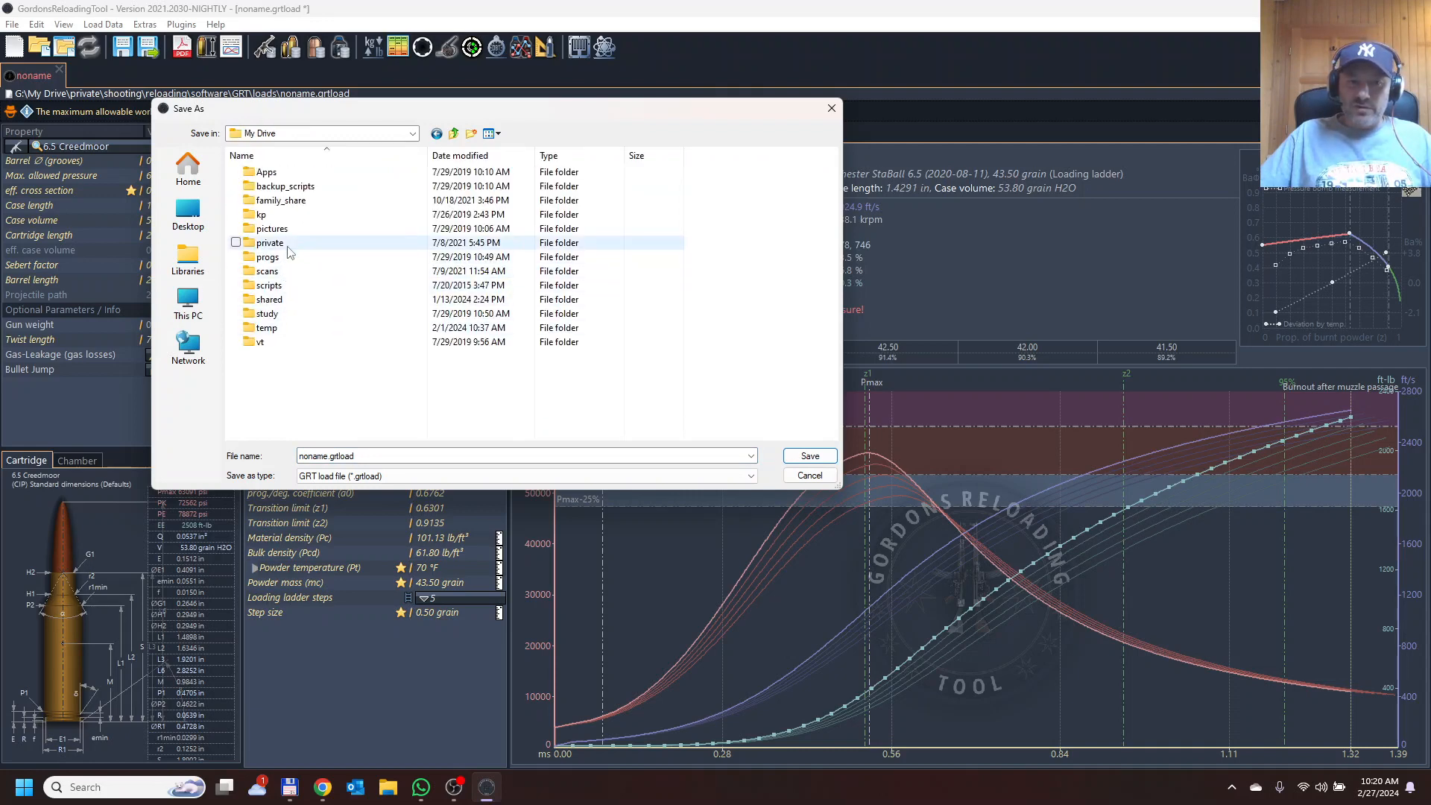
{"action": "double_click", "coordinate": [288, 249]}
{"action": "scroll", "coordinate": [292, 357], "scroll_direction": "down", "scroll_amount": 3}
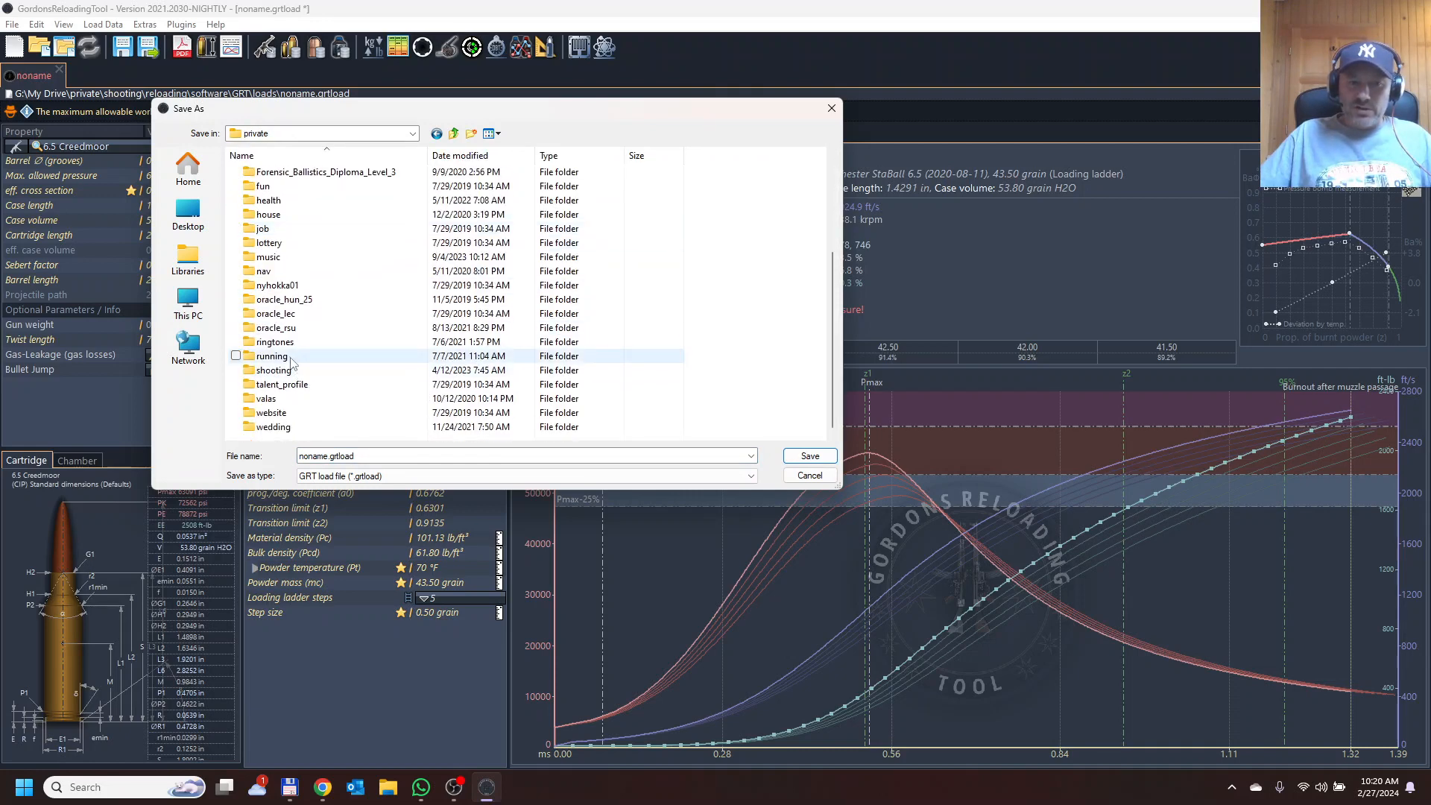
{"action": "double_click", "coordinate": [283, 371]}
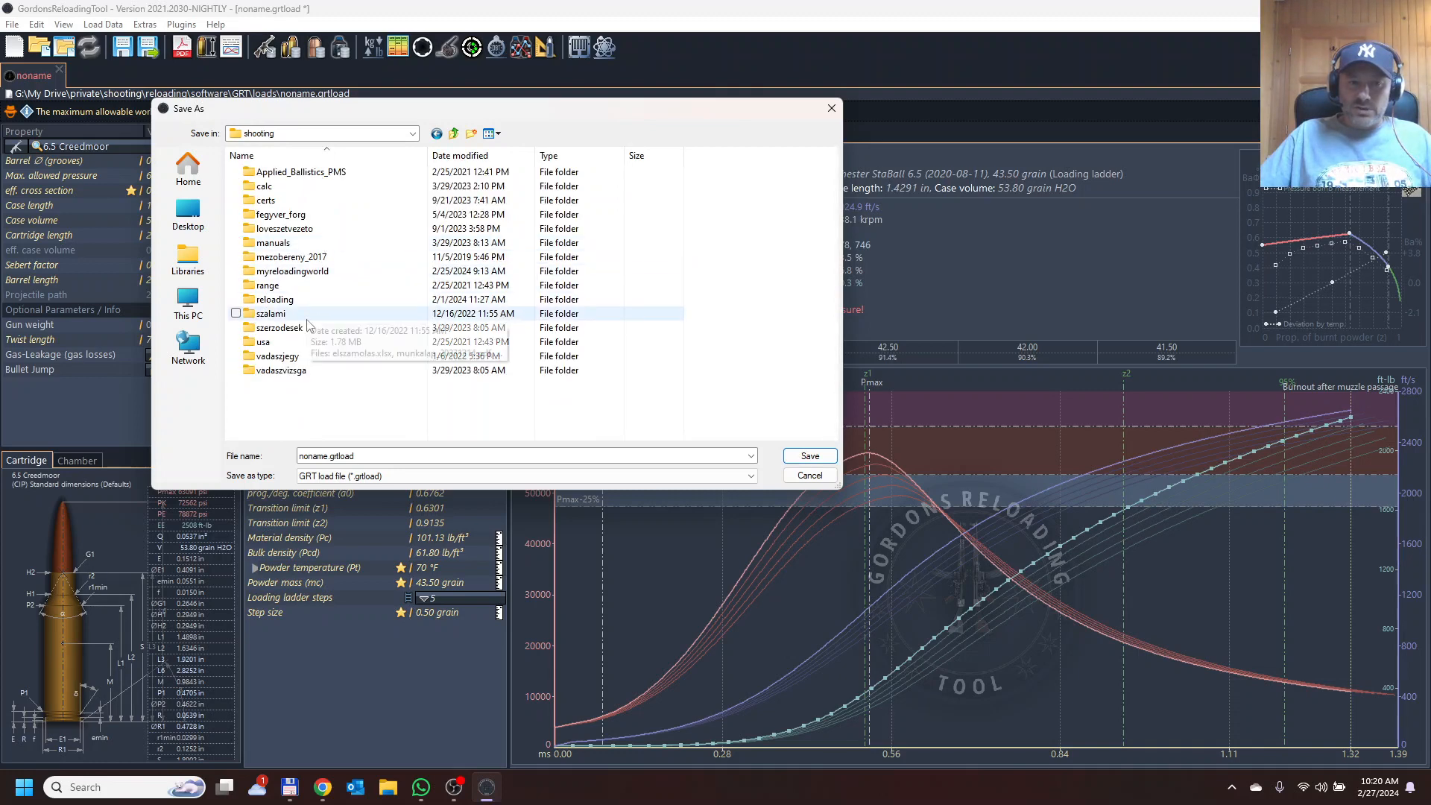
{"action": "double_click", "coordinate": [307, 300]}
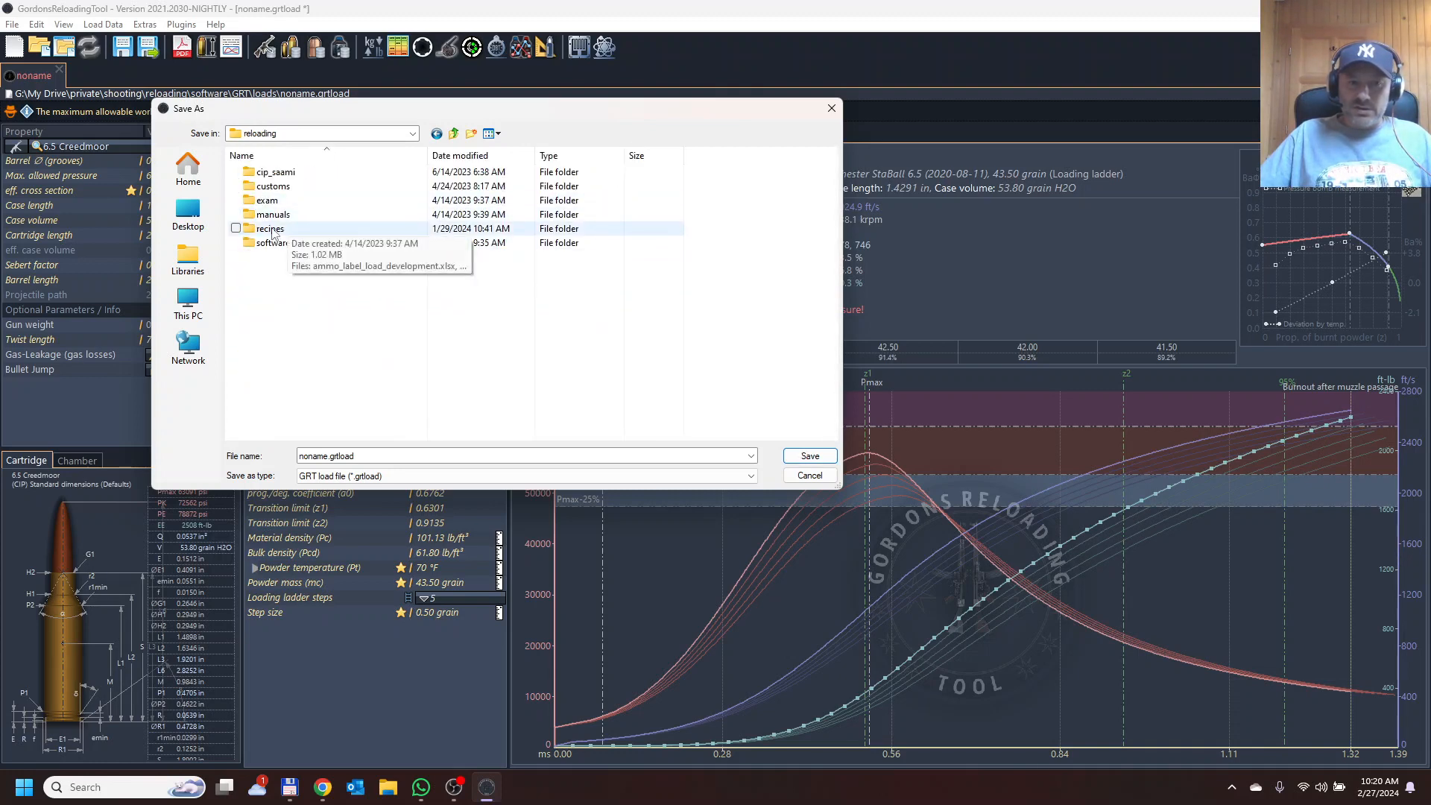
{"action": "double_click", "coordinate": [277, 243]}
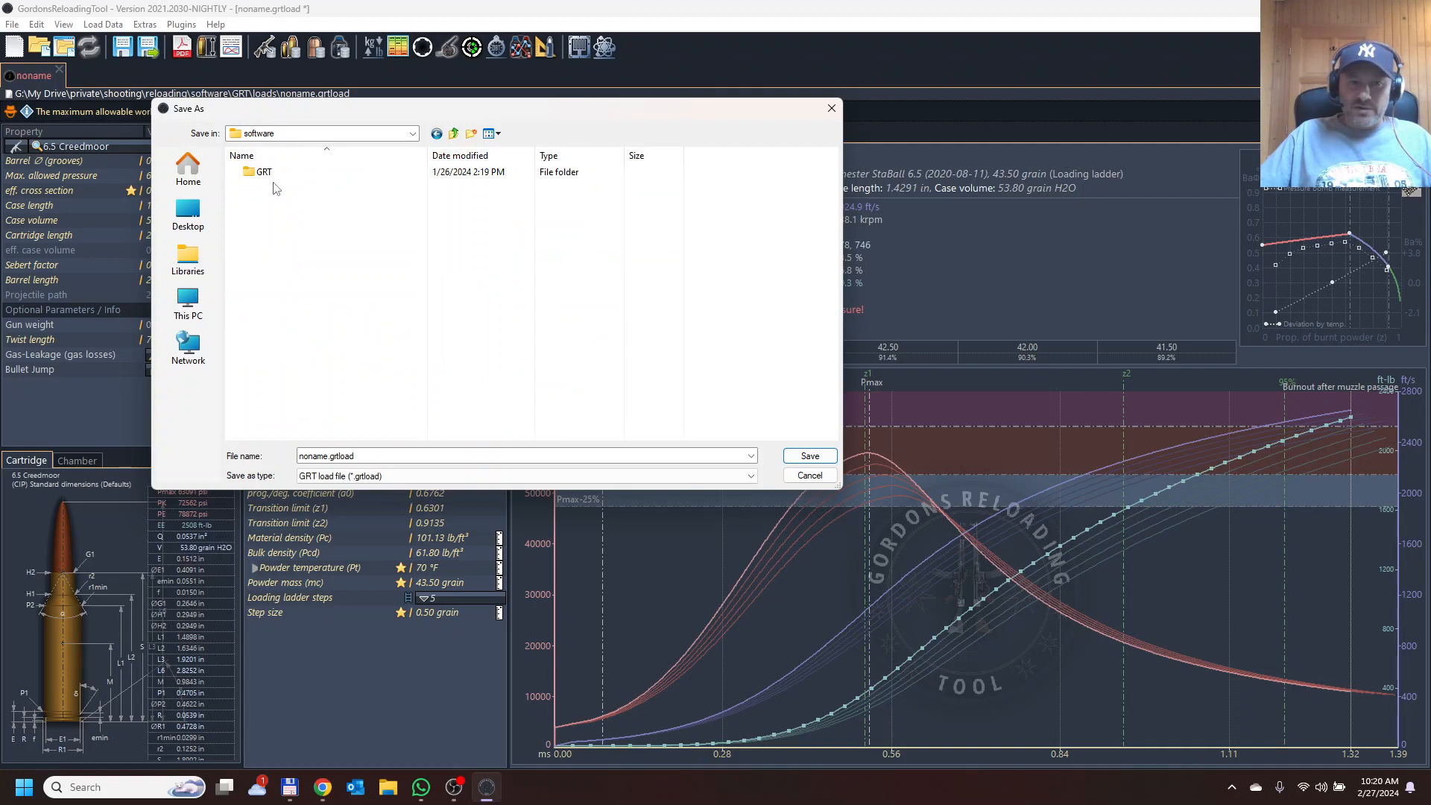
{"action": "double_click", "coordinate": [268, 174]}
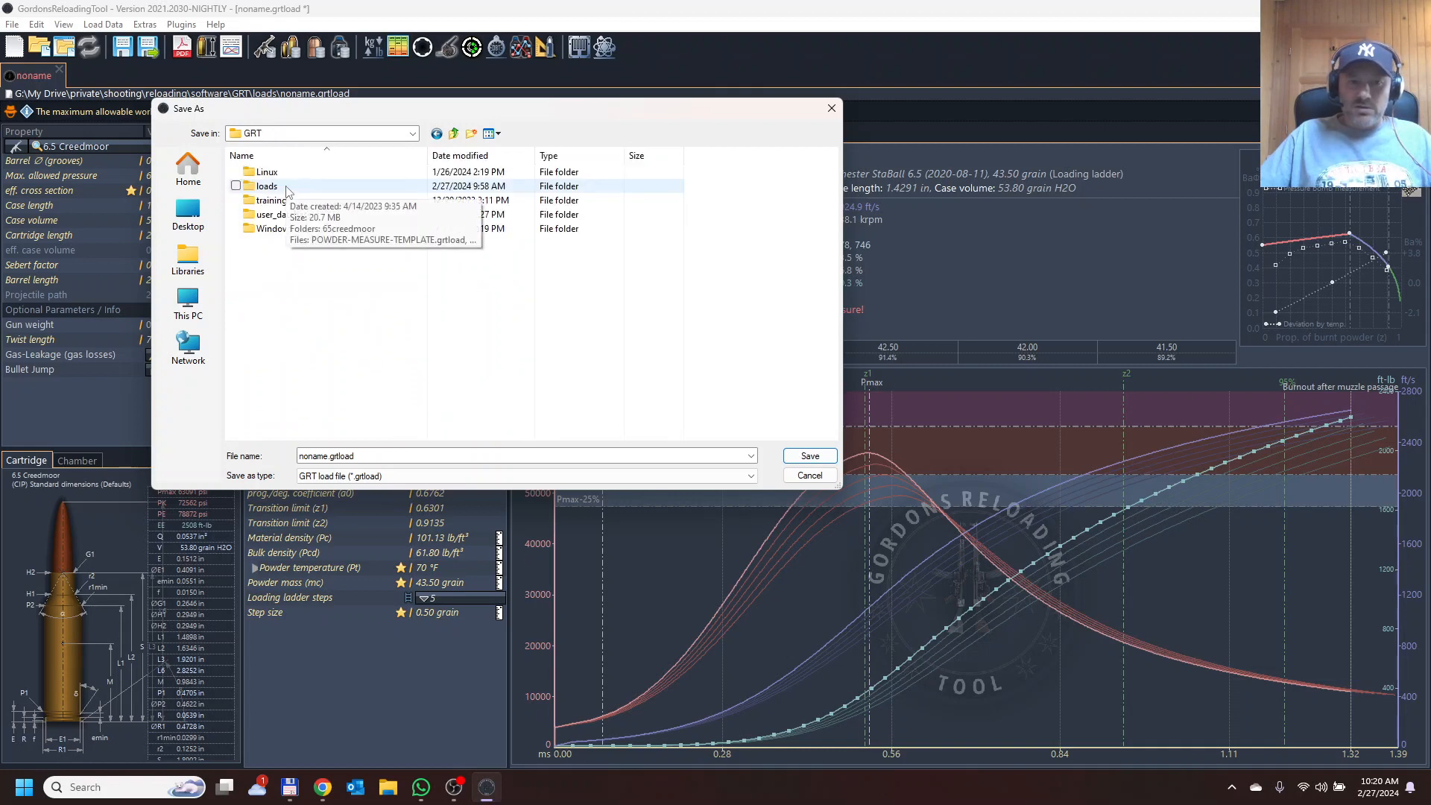
{"action": "double_click", "coordinate": [286, 188]}
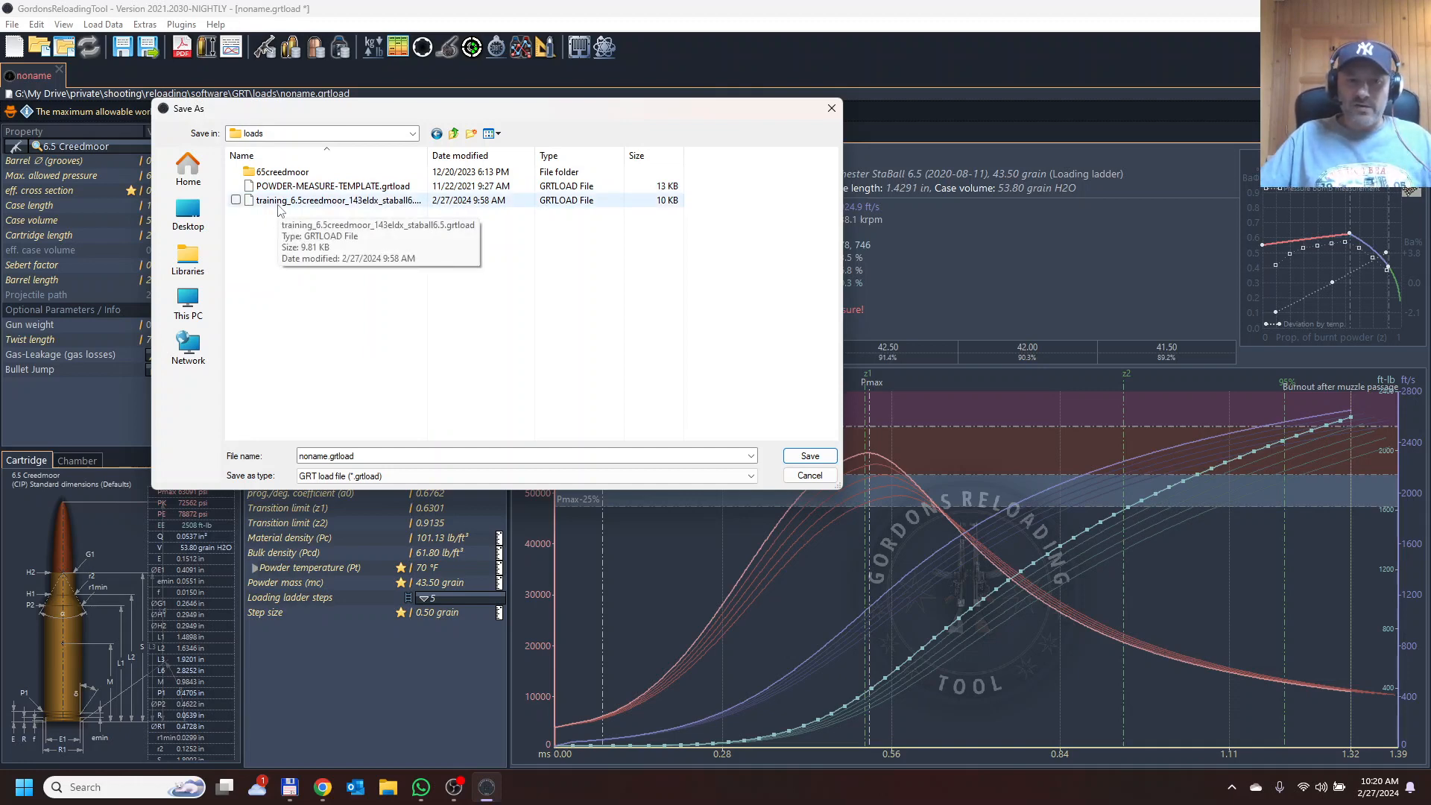
Save the load over the existing file training_6.5creedmoor_143eldx_staball6.5.grtload, confirming the replacement.
{"action": "left_click", "coordinate": [280, 205]}
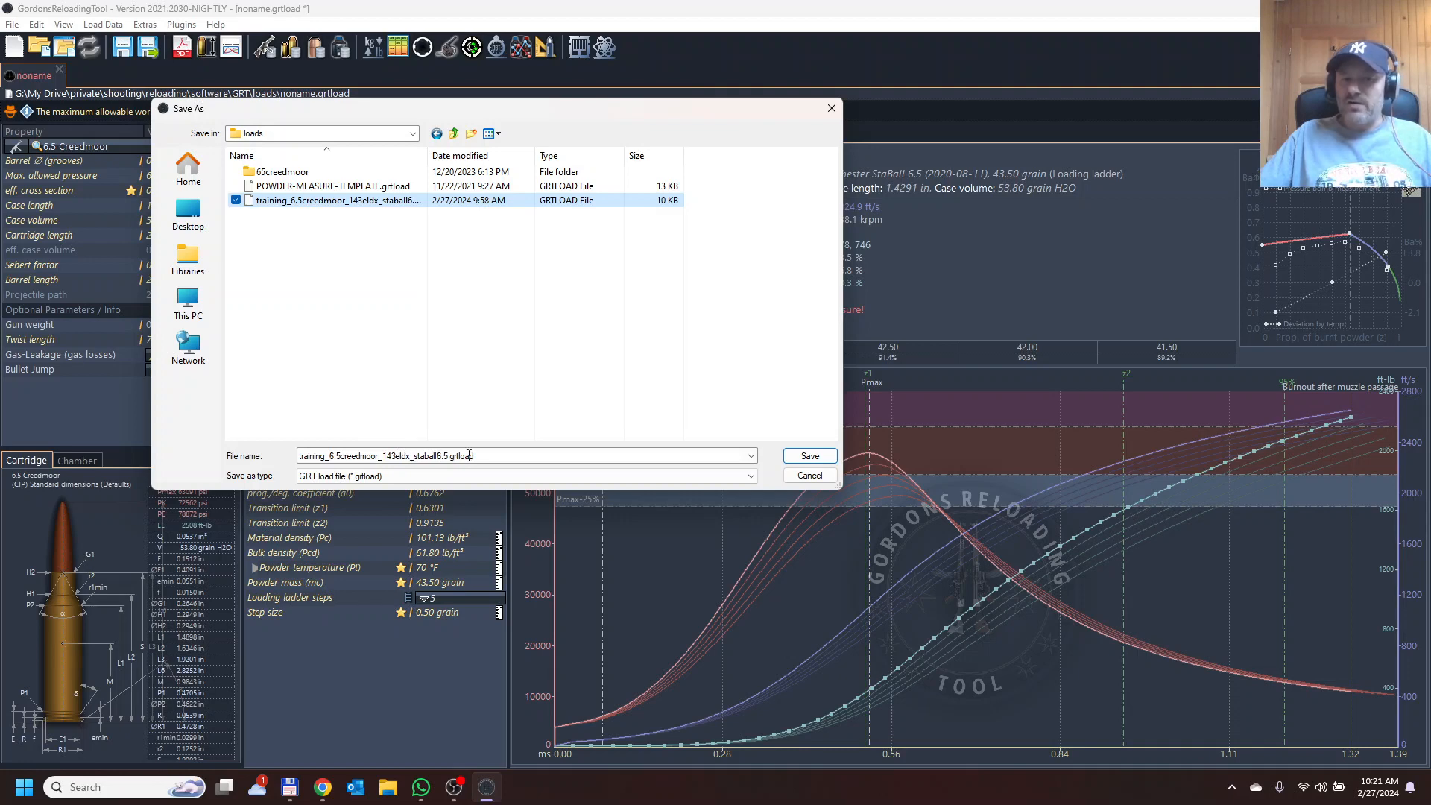
{"action": "left_click", "coordinate": [814, 458]}
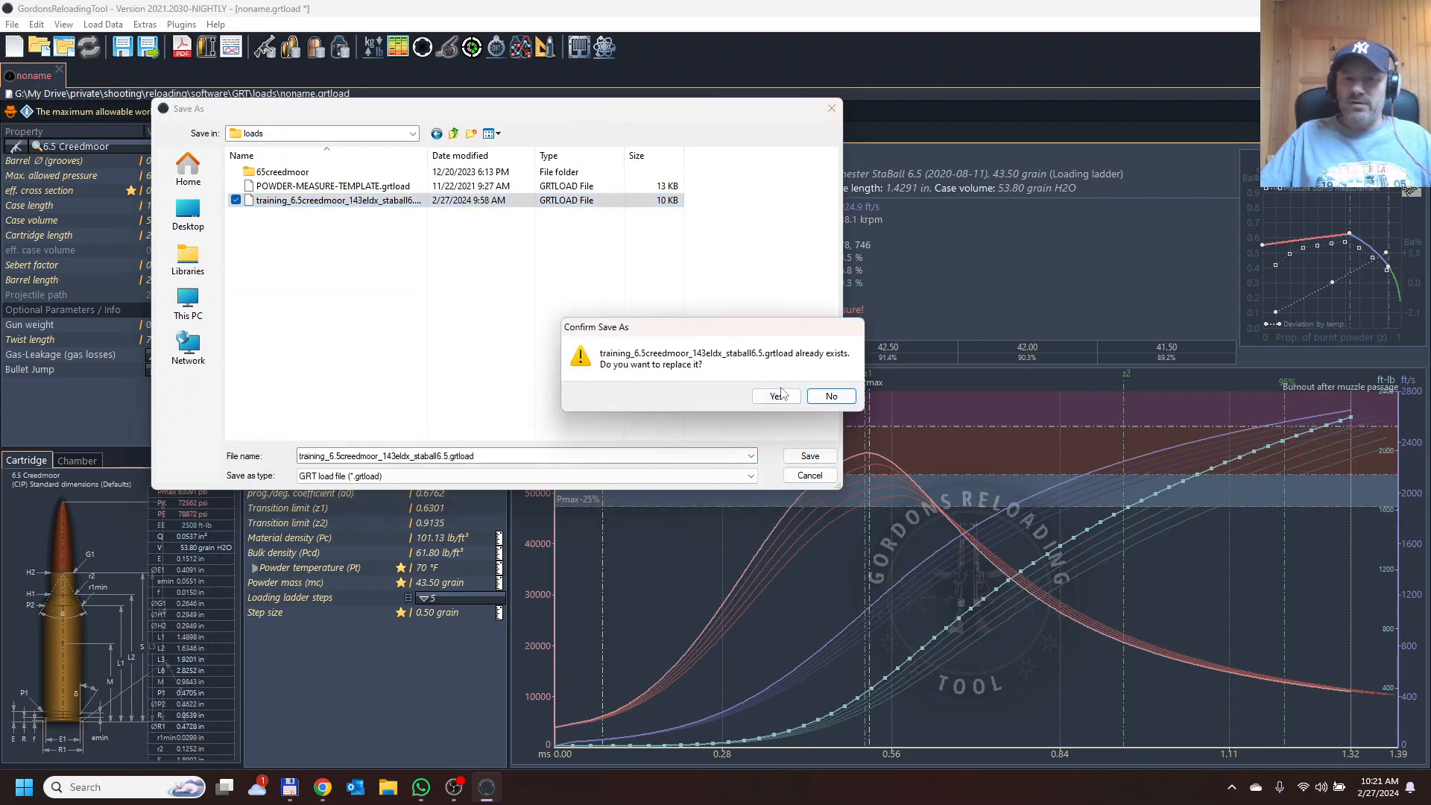
{"action": "left_click", "coordinate": [776, 397]}
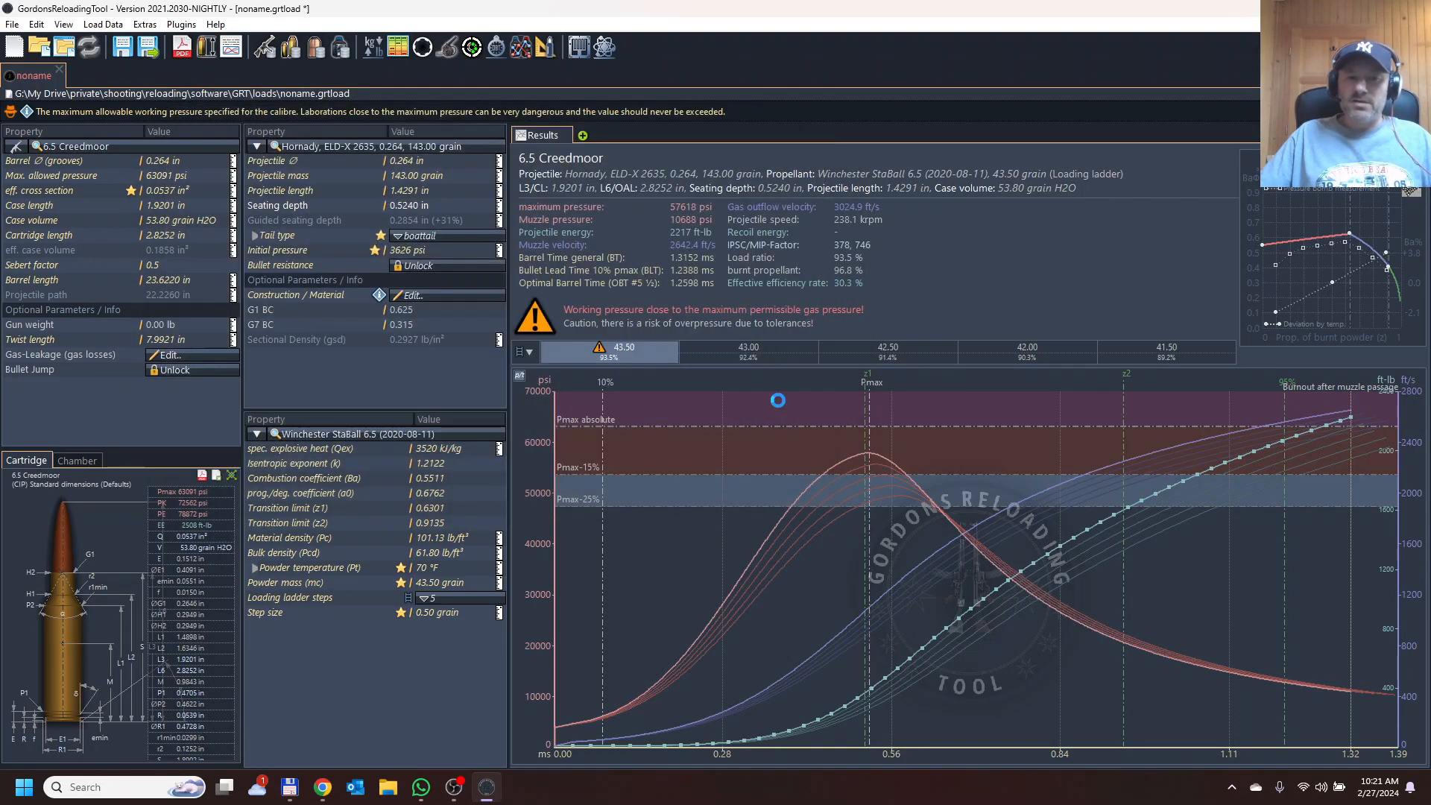